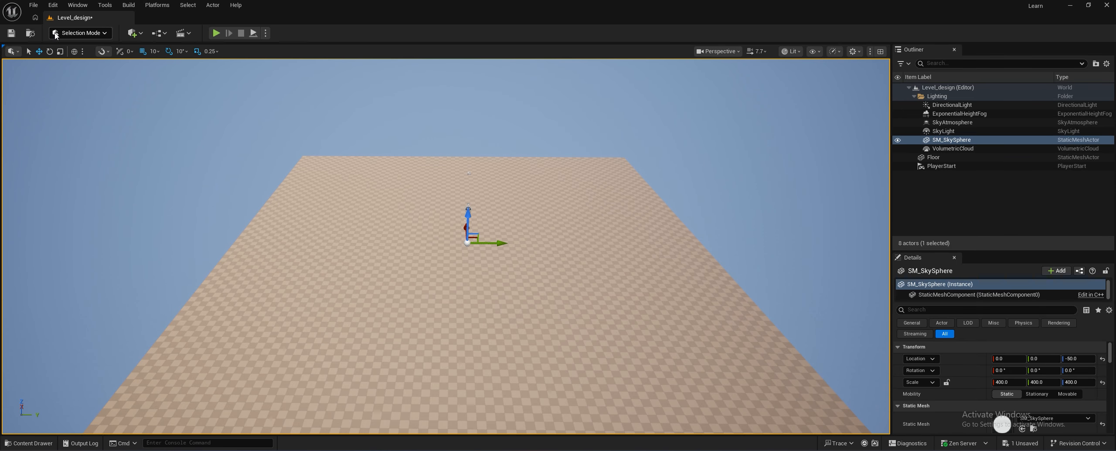
click(97, 33)
click(95, 58)
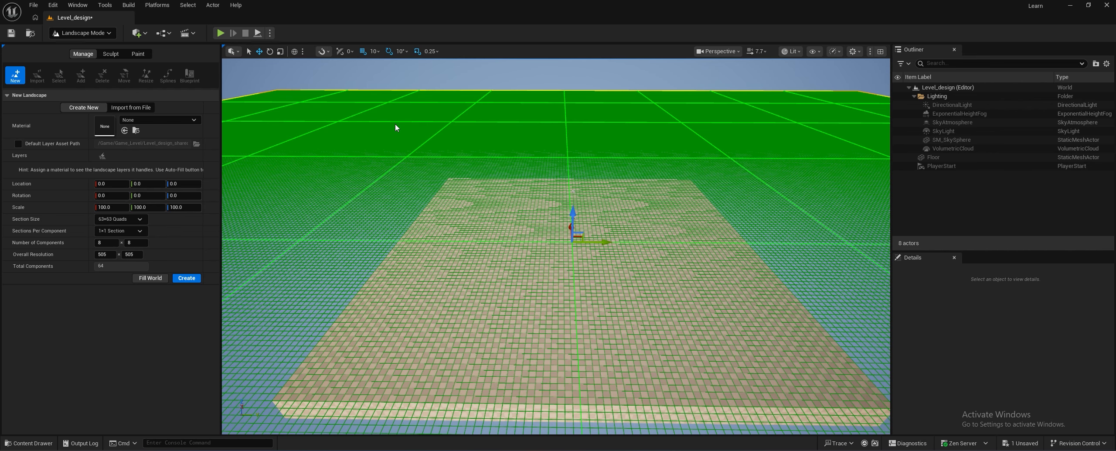
right_drag(396, 124, 392, 109)
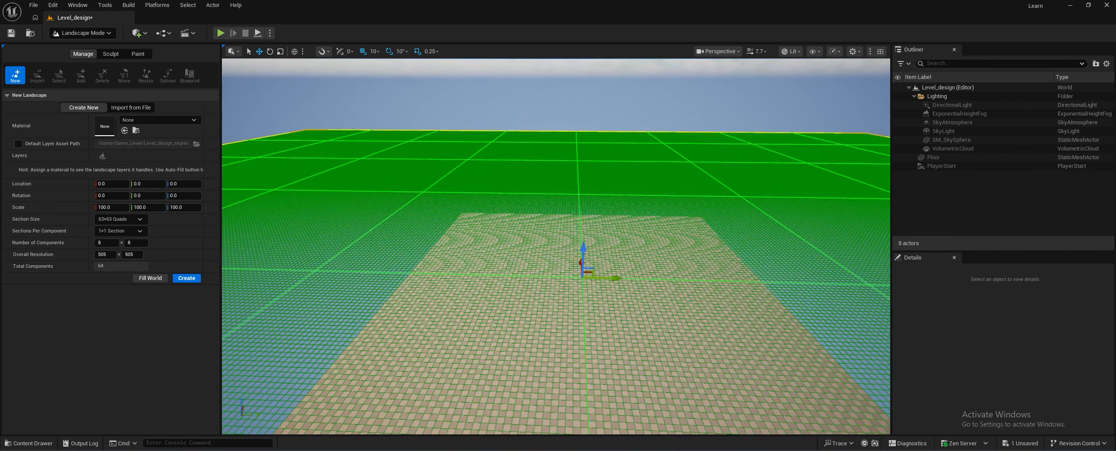
click(85, 29)
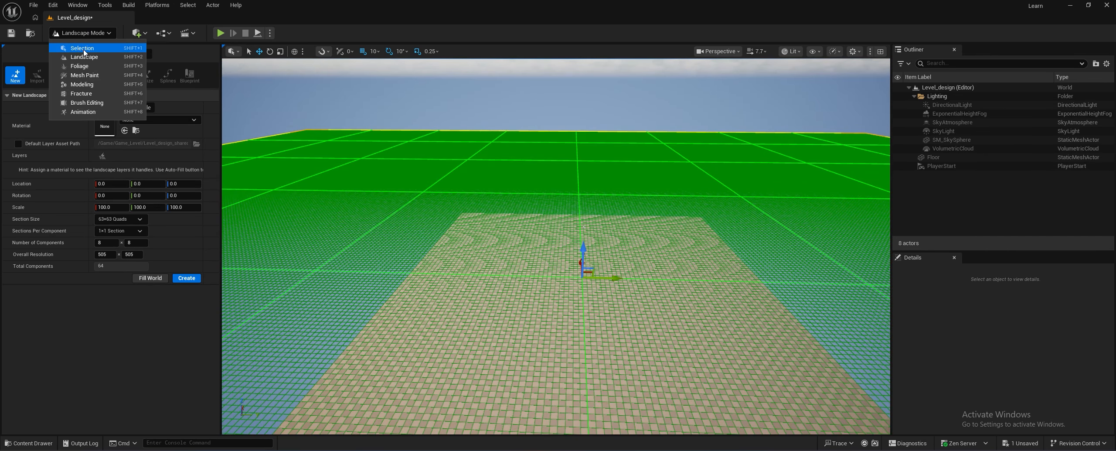
click(85, 42)
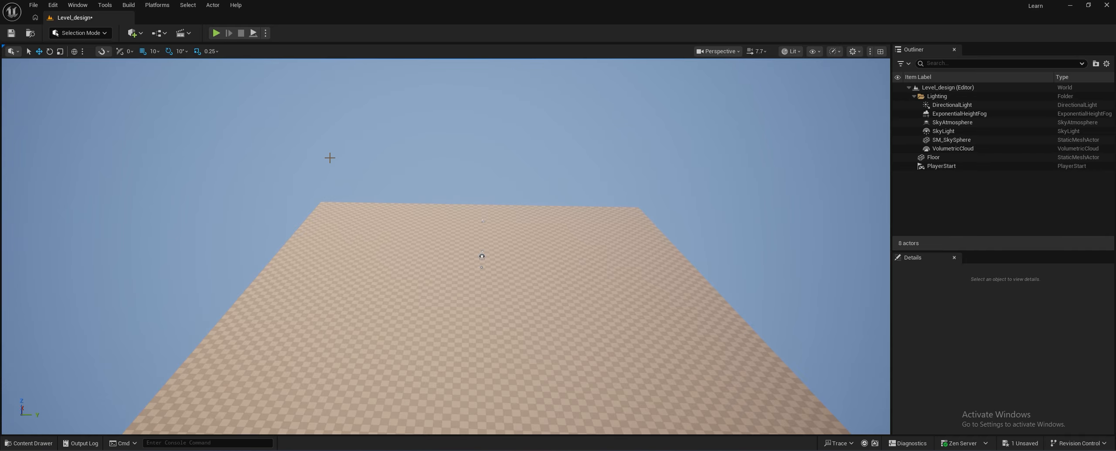
middle_drag(330, 158, 338, 201)
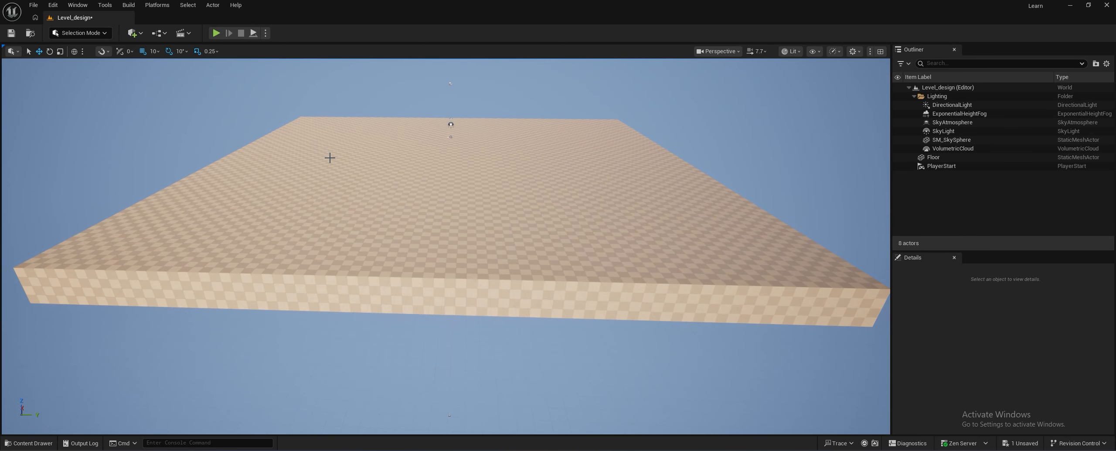
mouse_move(331, 158)
right_down()
mouse_move(331, 142)
mouse_move(330, 152)
right_up()
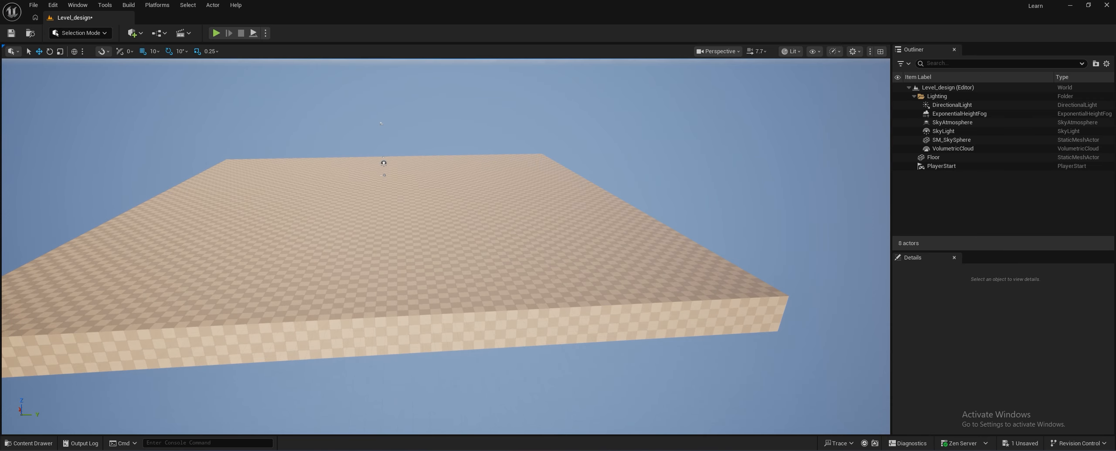
scroll(306, 148, down, 3)
click(82, 34)
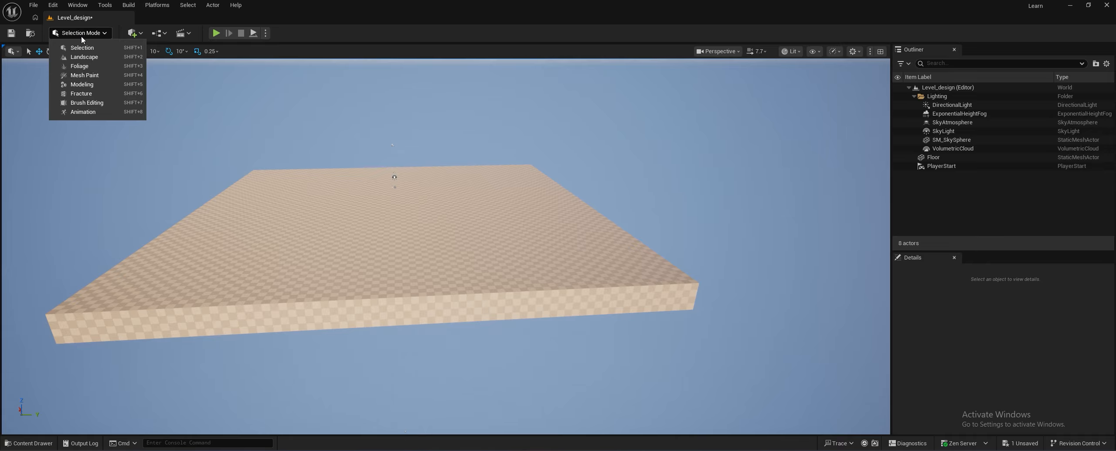
click(85, 57)
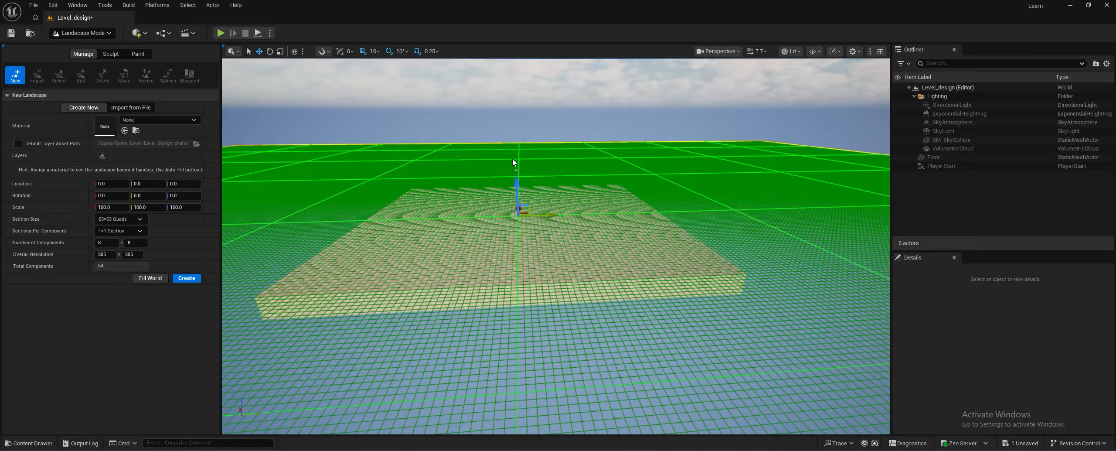
mouse_move(509, 159)
right_down()
mouse_move(497, 191)
mouse_move(567, 174)
mouse_move(514, 159)
right_up()
key(s)
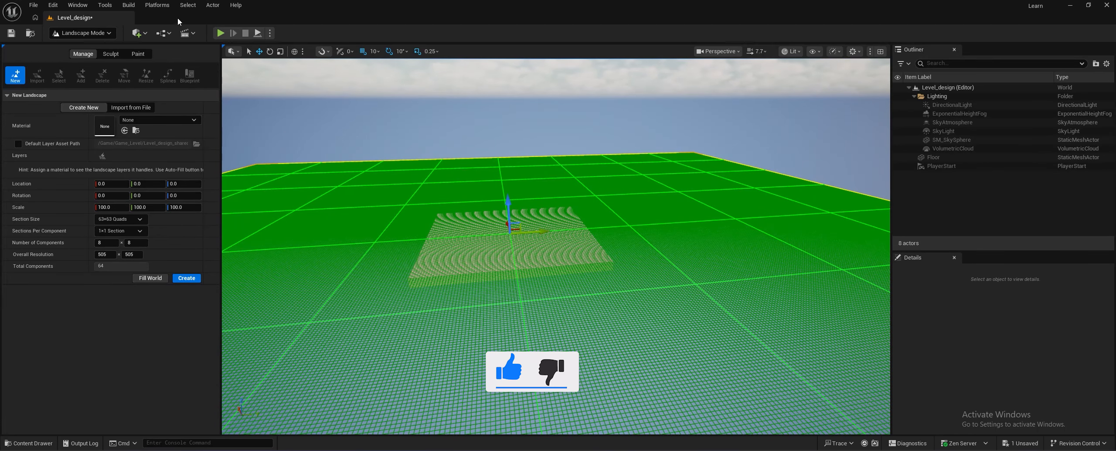
click(65, 33)
click(85, 52)
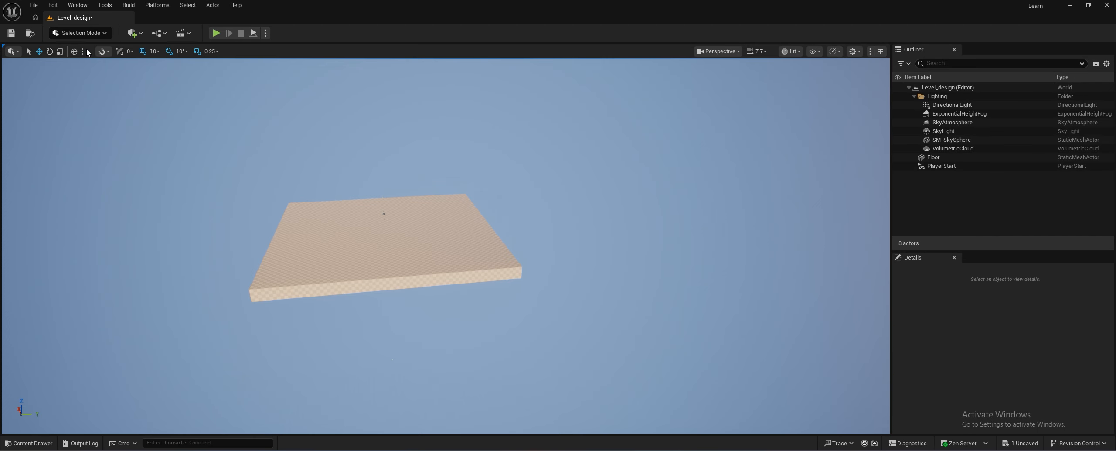
Search the plugins for "land" and check whether the Landmass plugin is enabled
click(48, 11)
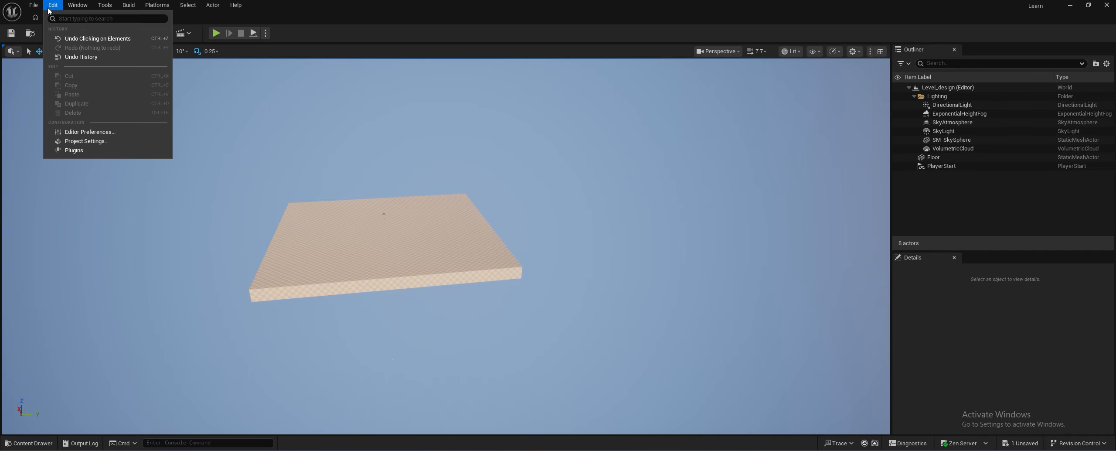
click(76, 155)
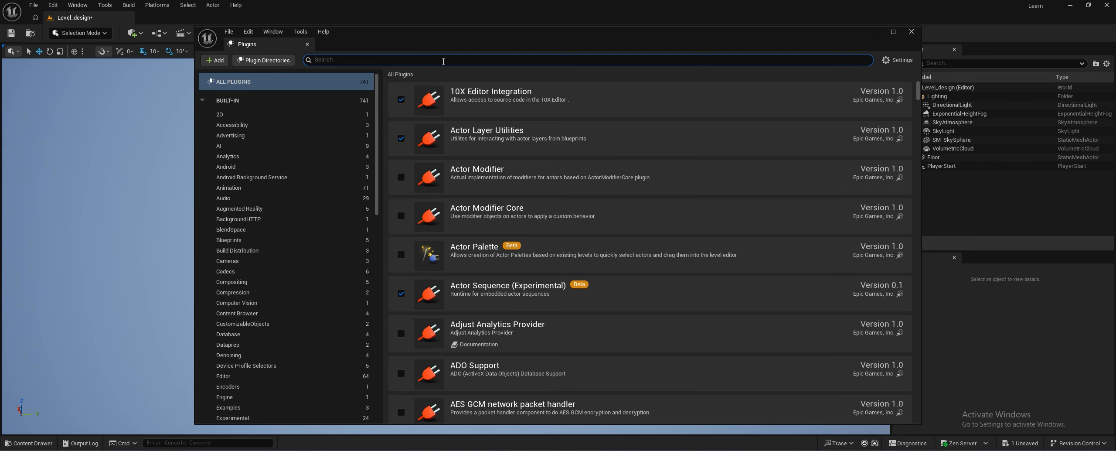
text(land)
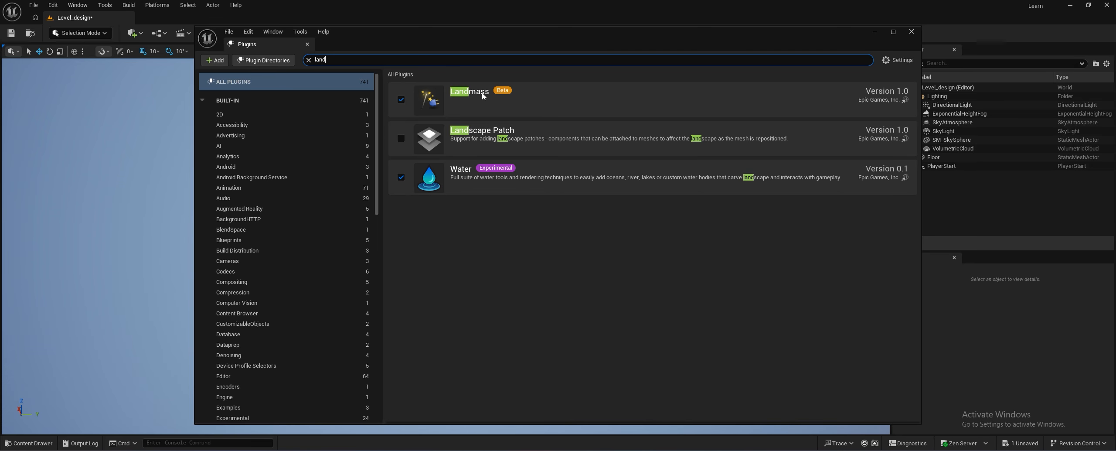
mouse_move(501, 90)
click(912, 31)
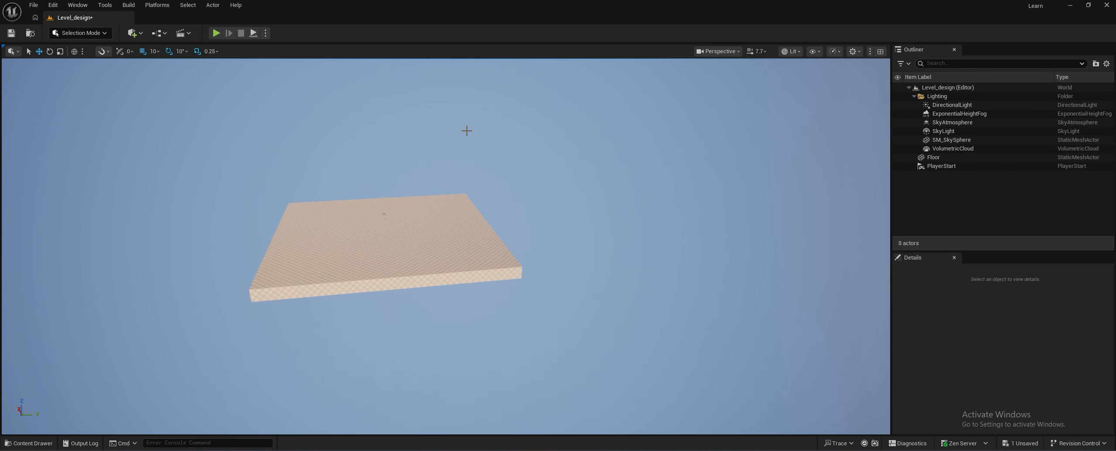
Switch to Landscape mode and set the new landscape's overall resolution to 127 × 127
key(w)
right_drag(366, 140, 341, 135)
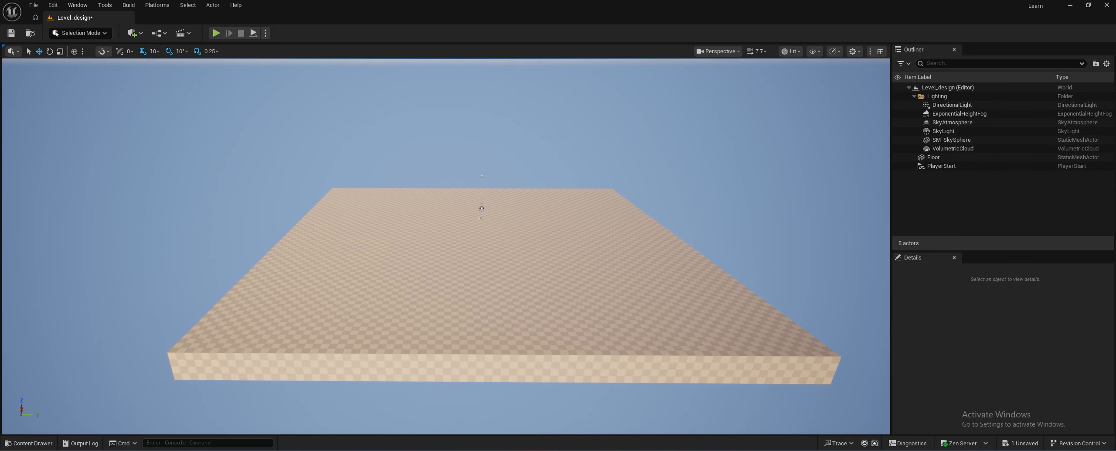
click(93, 32)
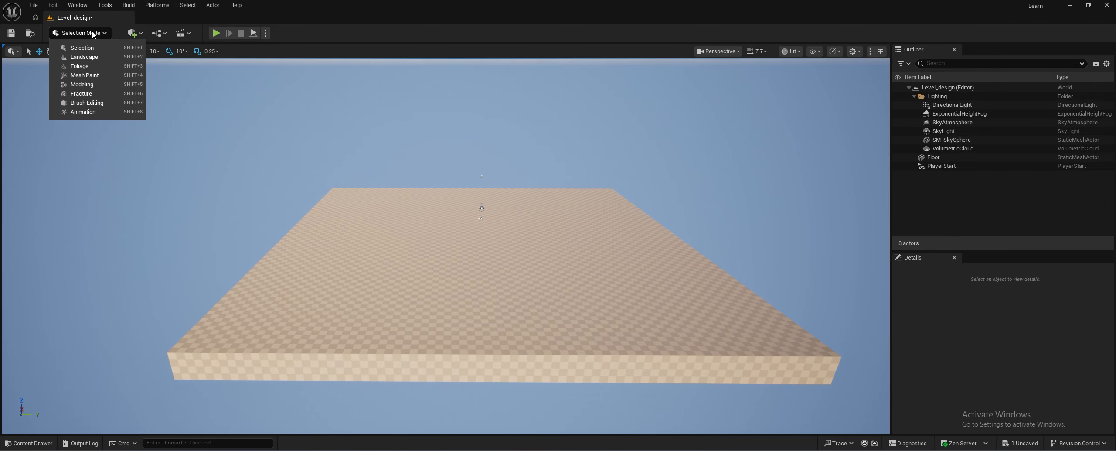
click(88, 57)
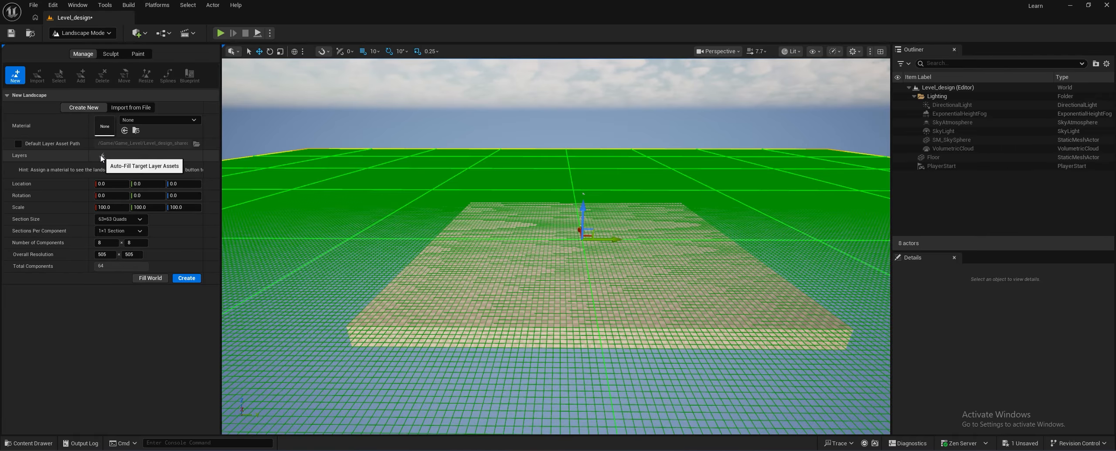
click(111, 255)
text(127)
click(131, 255)
text(127)
click(122, 334)
Create the new landscape over the floor with the current settings
right_drag(556, 247, 536, 305)
right_drag(289, 253, 308, 206)
key(w)
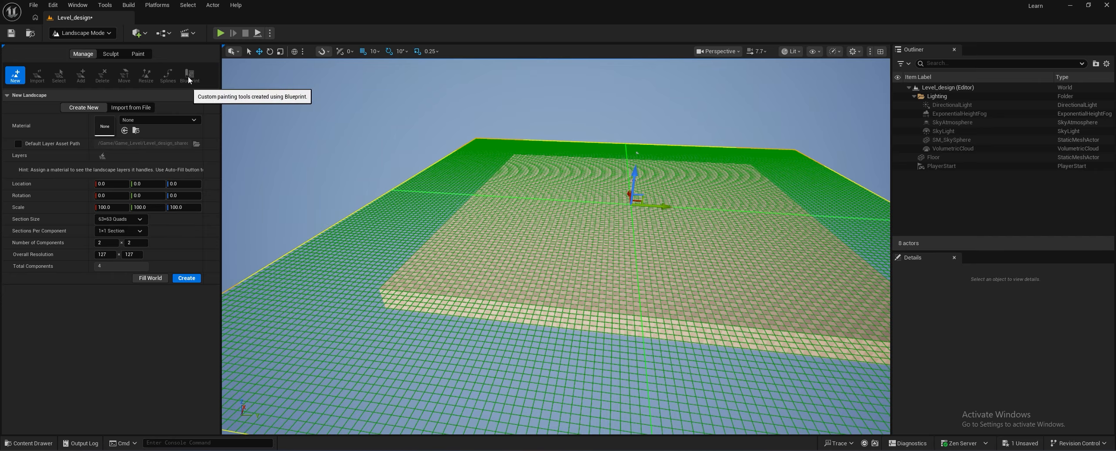
click(182, 280)
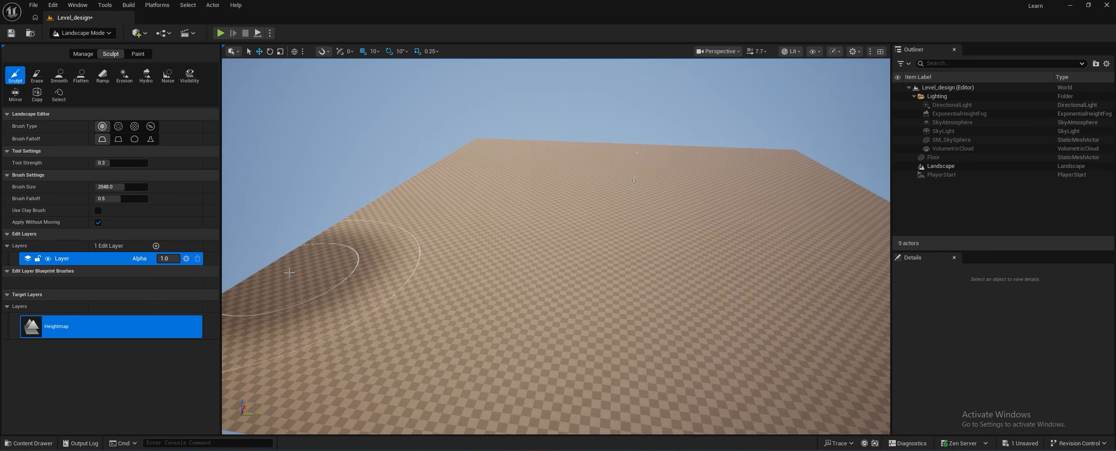
Try raising hills across the landscape with the Sculpt brush, and undo the strokes
mouse_move(488, 185)
mouse_down()
mouse_move(536, 214)
mouse_move(643, 180)
mouse_move(735, 198)
mouse_move(750, 248)
mouse_up()
mouse_move(750, 248)
right_down()
mouse_move(761, 266)
mouse_move(763, 229)
right_up()
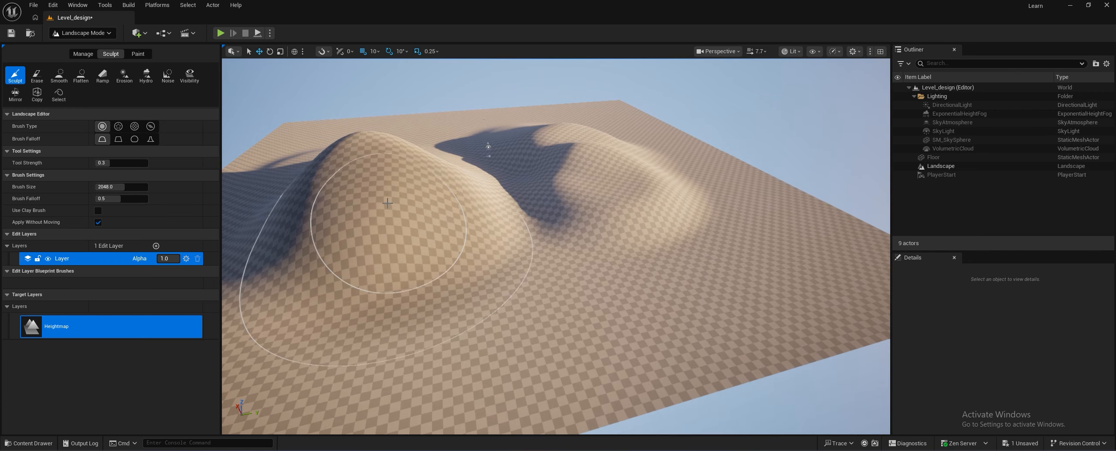
key(ctrl+z)
key(ctrl+z)
key(ctrl+z)
key(ctrl+z)
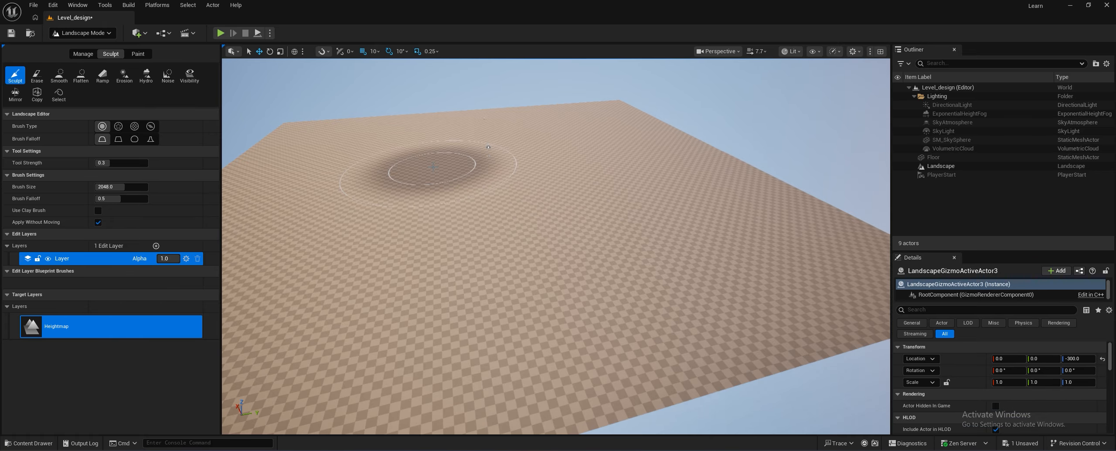
Try another sculpt stroke near the middle of the landscape and undo it
mouse_move(449, 174)
right_down()
mouse_move(428, 188)
mouse_move(469, 186)
mouse_move(441, 161)
mouse_move(441, 141)
mouse_move(438, 164)
mouse_move(490, 164)
right_up()
key(w)
key(a)
key(s)
key(w)
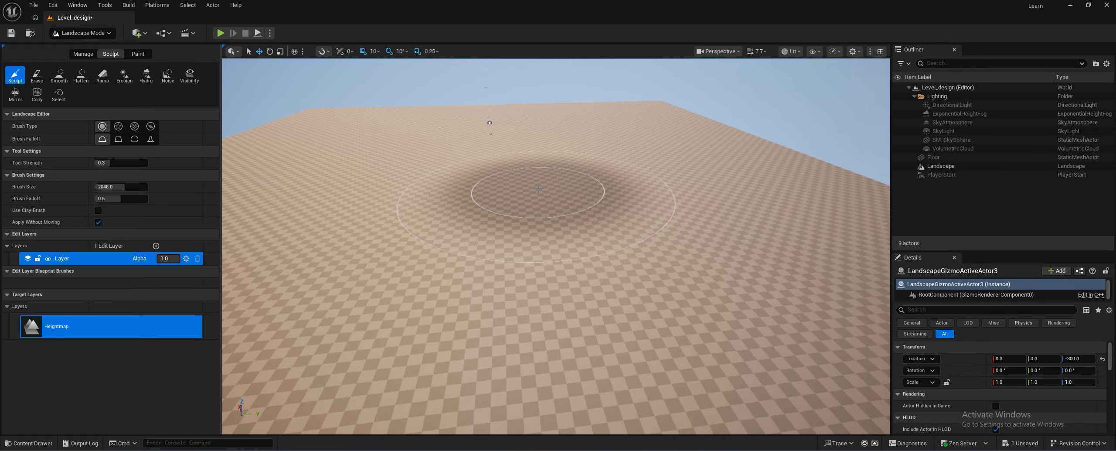
right_drag(538, 188, 517, 180)
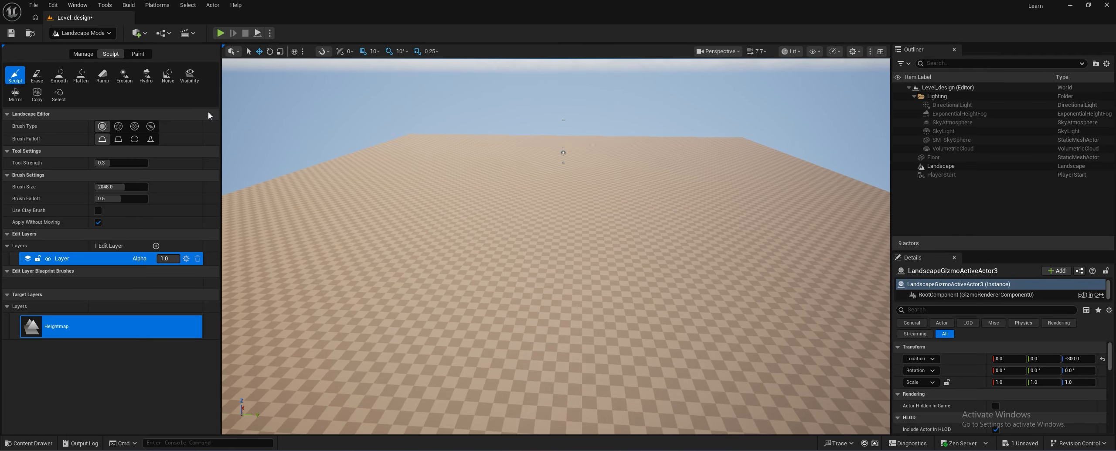
mouse_move(521, 236)
mouse_down()
mouse_move(579, 249)
mouse_move(685, 183)
mouse_move(613, 181)
mouse_up()
key(ctrl+z)
key(ctrl+z)
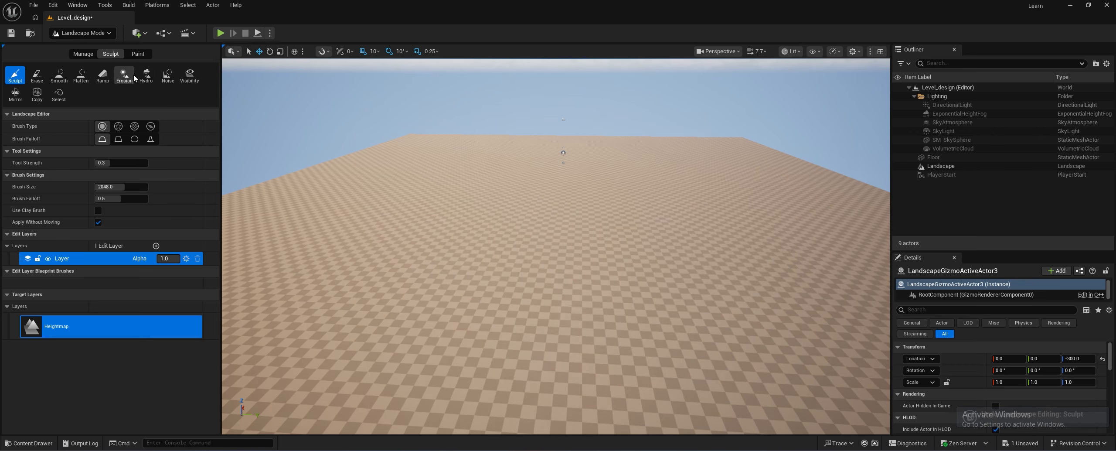
Add a CustomBrush_Landmass blueprint brush to the landscape
click(83, 53)
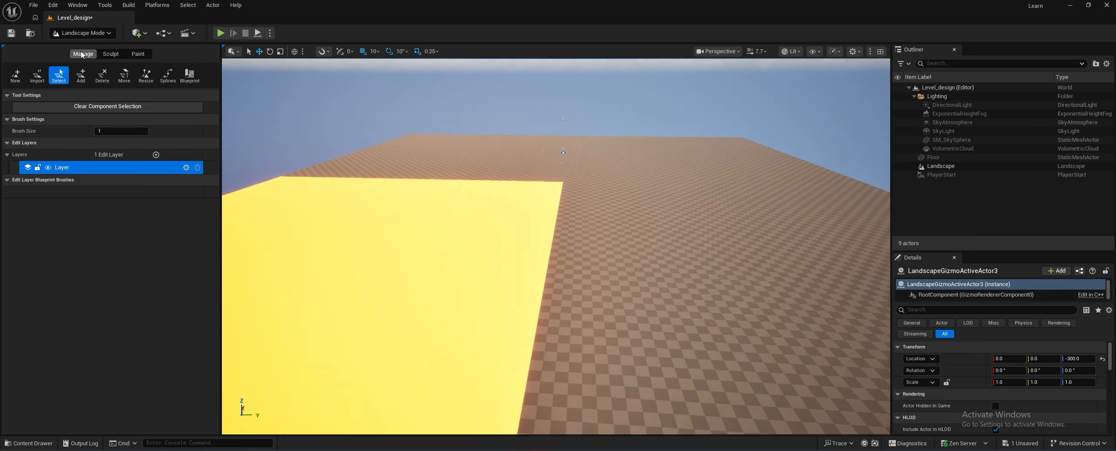
click(184, 81)
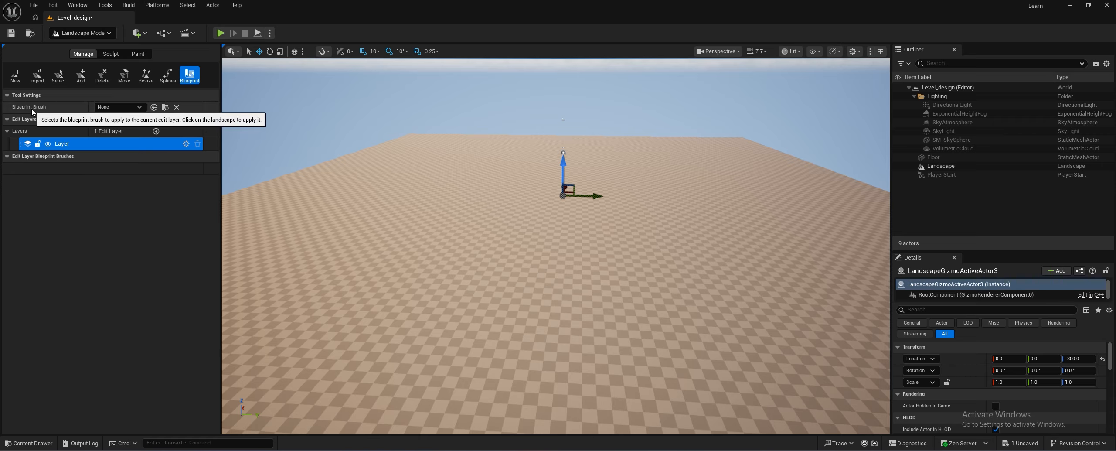
click(121, 107)
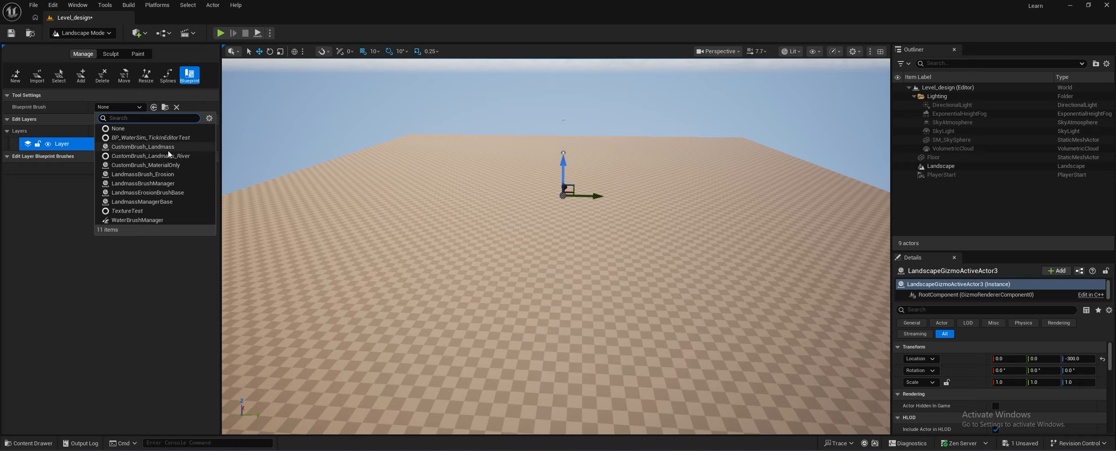
click(141, 146)
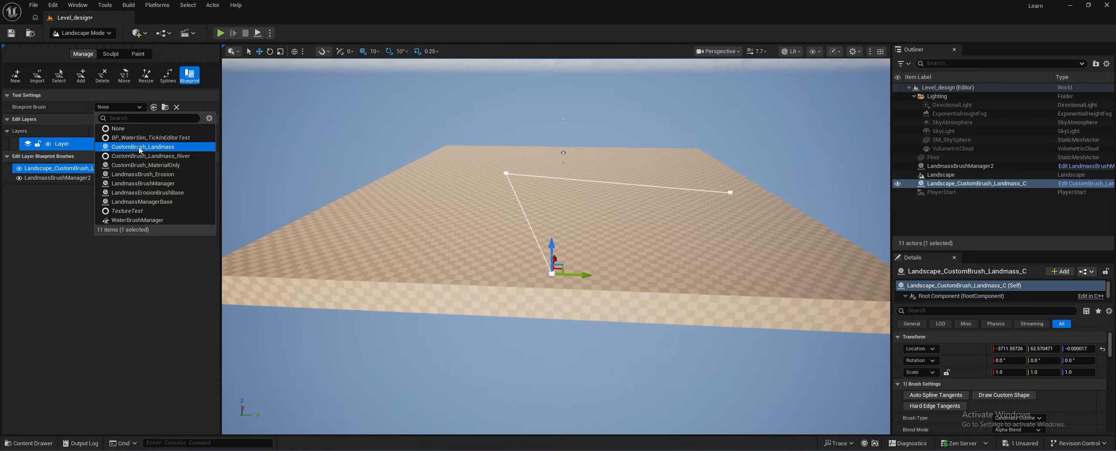
click(139, 147)
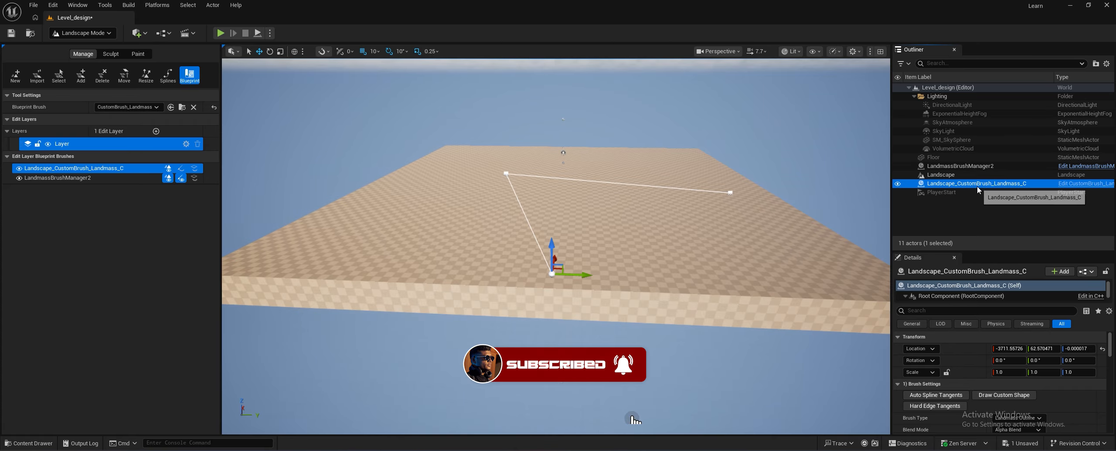
Raise the landmass brush to a height of about 400 to form a pointed mountain
mouse_move(553, 249)
mouse_down()
mouse_move(556, 185)
mouse_move(556, 233)
mouse_up()
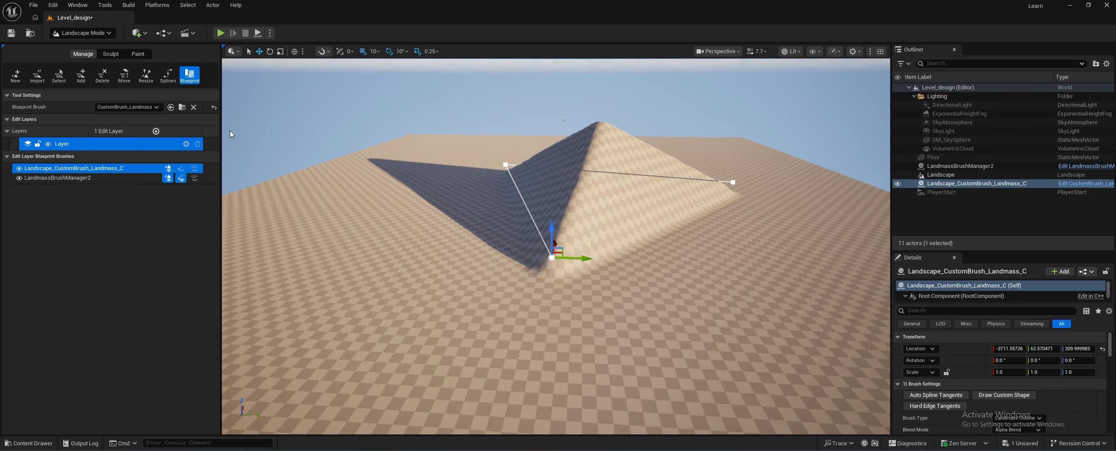
drag(555, 231, 553, 208)
mouse_move(600, 219)
right_down()
mouse_move(600, 236)
mouse_move(550, 248)
mouse_move(601, 220)
right_up()
Move the landmass brush toward the landscape's edge, to about X -4750 and Y -1670
mouse_move(447, 172)
mouse_down()
mouse_move(360, 201)
mouse_move(373, 205)
mouse_move(472, 149)
mouse_move(414, 180)
mouse_move(412, 197)
mouse_move(314, 167)
mouse_move(344, 183)
mouse_up()
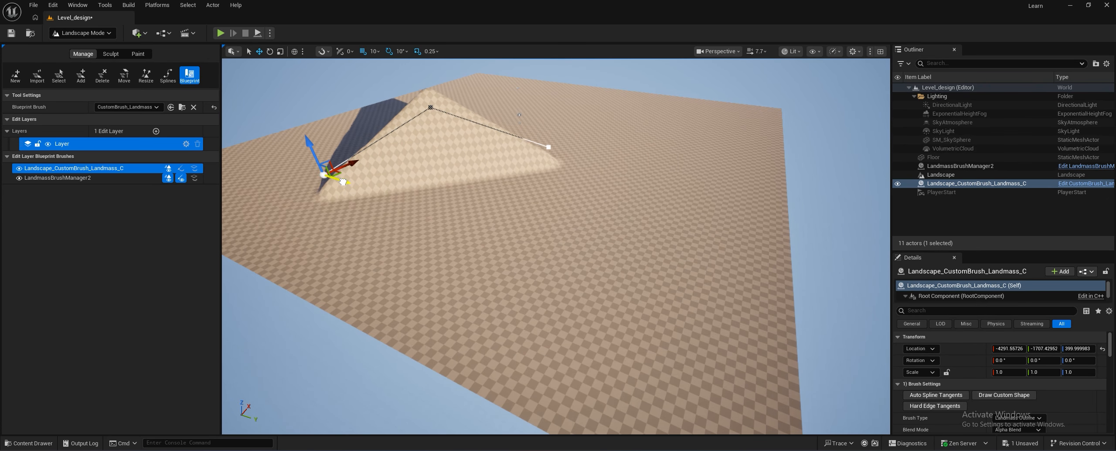
right_drag(419, 163, 436, 146)
mouse_move(356, 244)
right_down()
mouse_move(331, 243)
mouse_move(356, 243)
right_up()
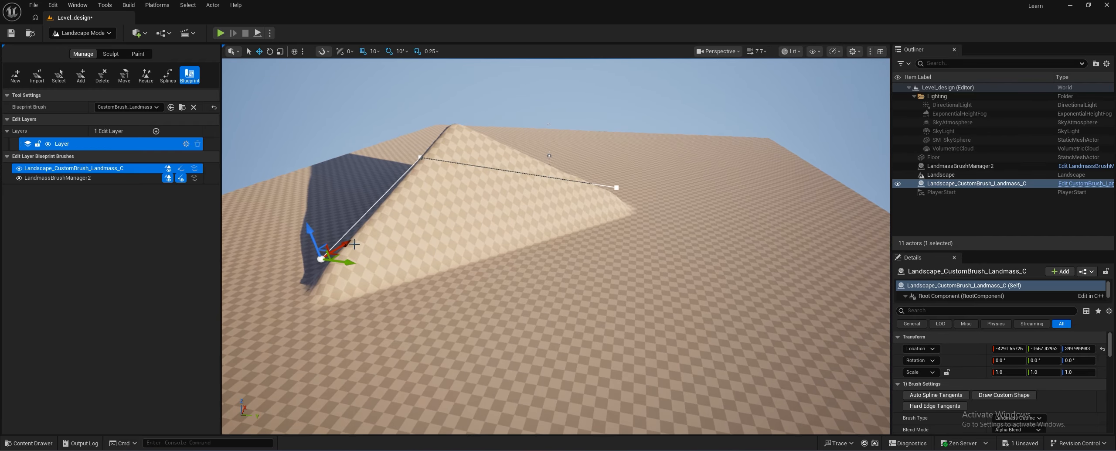
mouse_move(349, 246)
mouse_down()
mouse_move(311, 250)
mouse_move(394, 224)
mouse_move(340, 227)
mouse_move(418, 205)
mouse_move(315, 266)
mouse_up()
middle_drag(410, 261, 388, 214)
right_drag(410, 263, 408, 291)
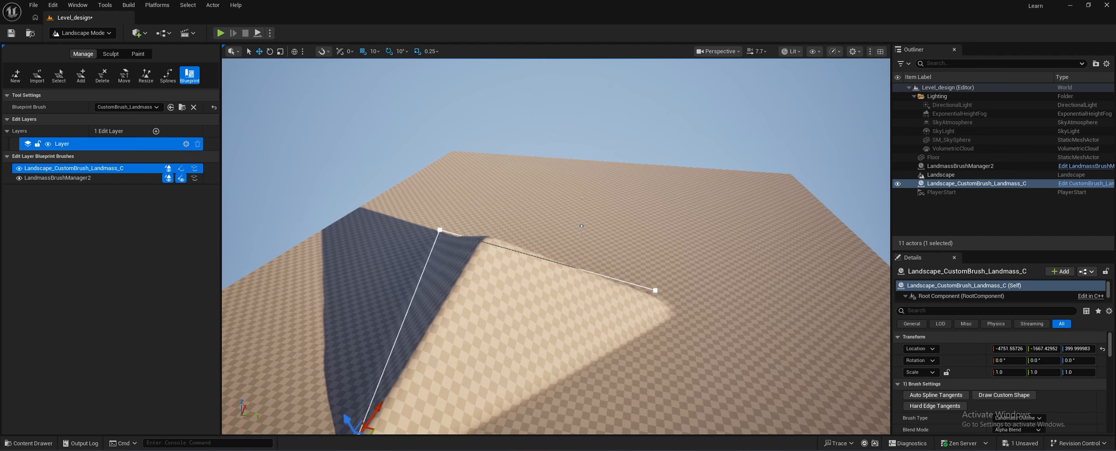
middle_drag(426, 273, 425, 284)
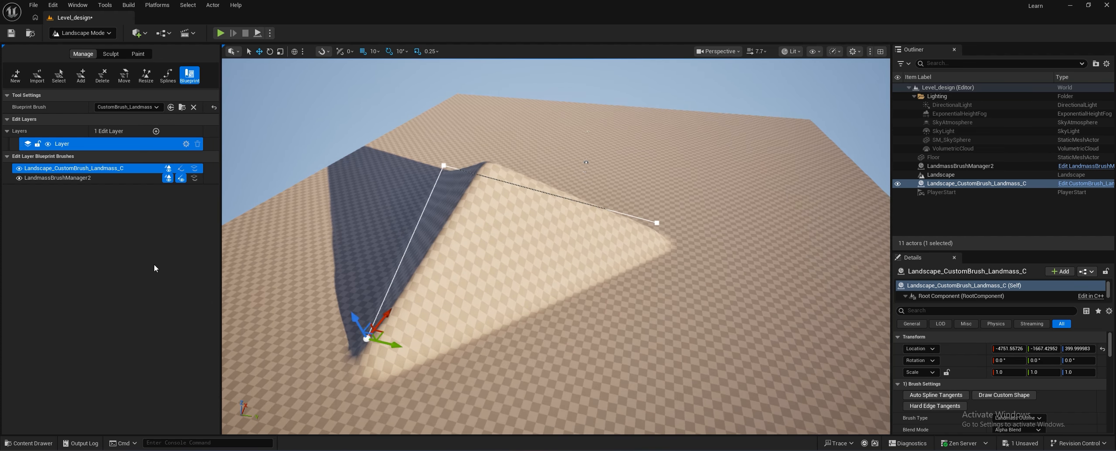
Remove LandmassBrushManager2 from the edit layer's blueprint brushes and select the custom landmass brush
click(81, 178)
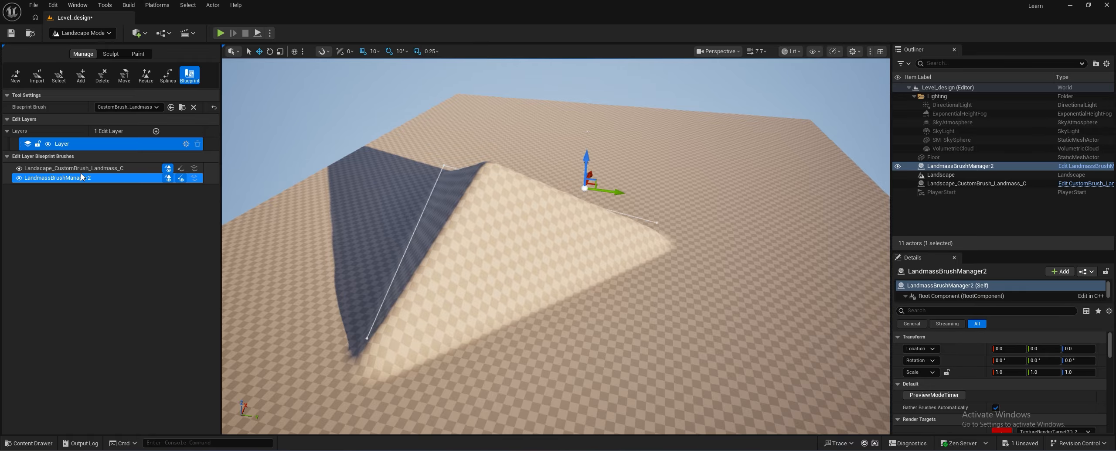
click(48, 169)
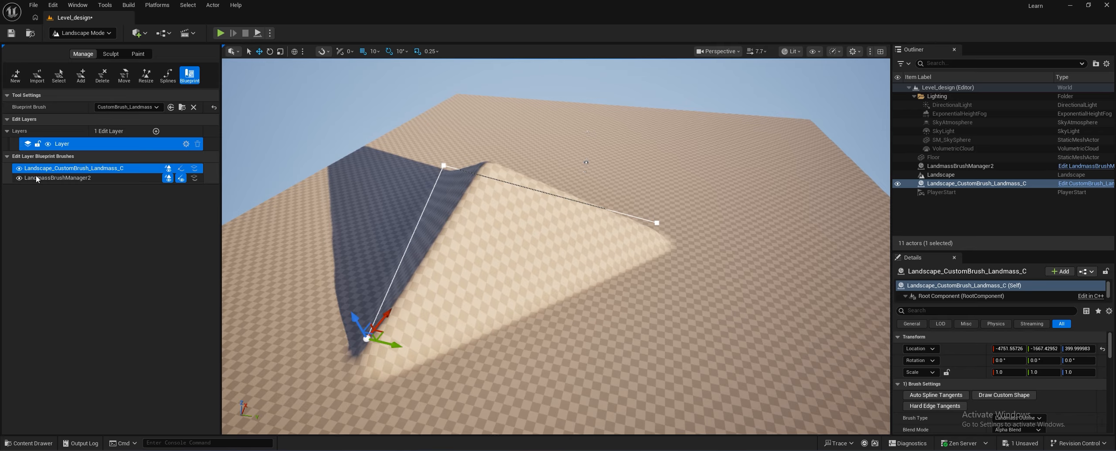
click(113, 179)
right_click(77, 182)
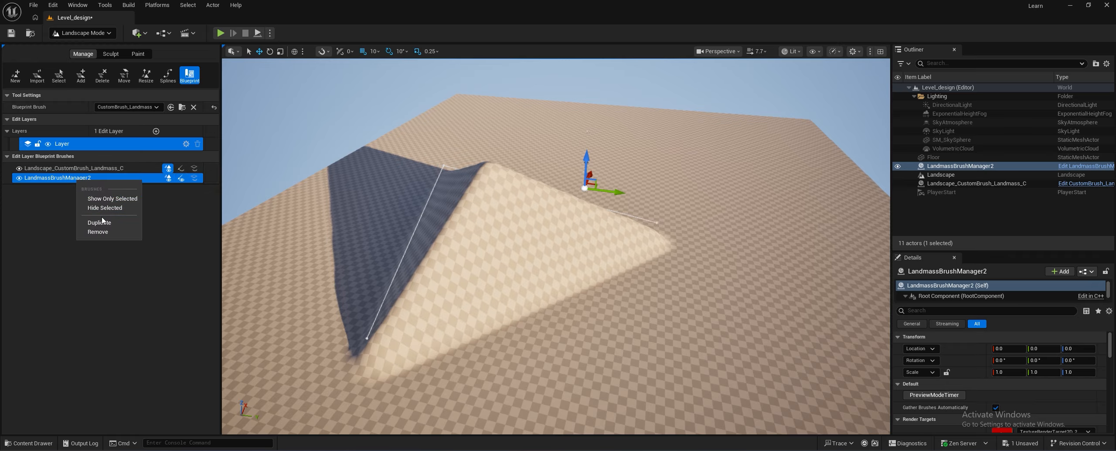
click(104, 232)
click(77, 169)
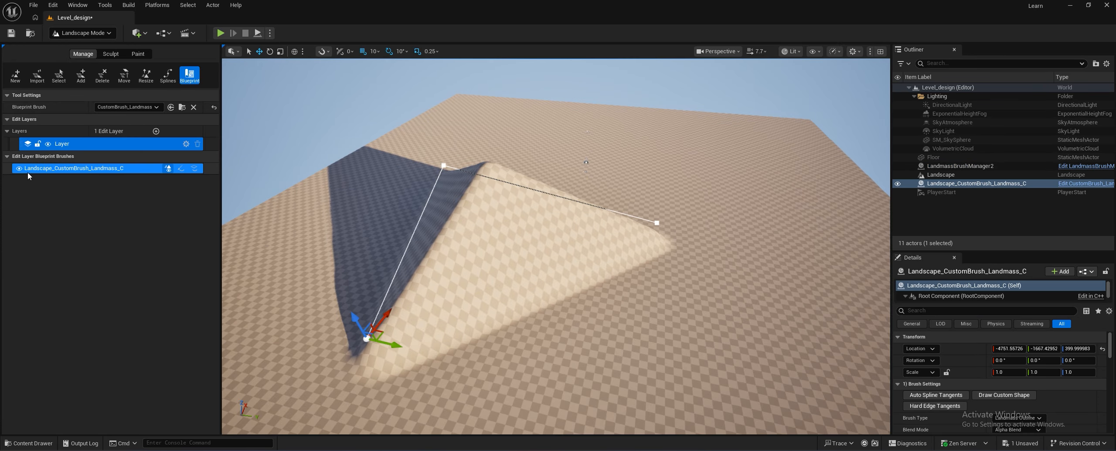
Toggle the custom landmass brush's visibility off and on to check its effect on the landscape
click(19, 169)
click(19, 169)
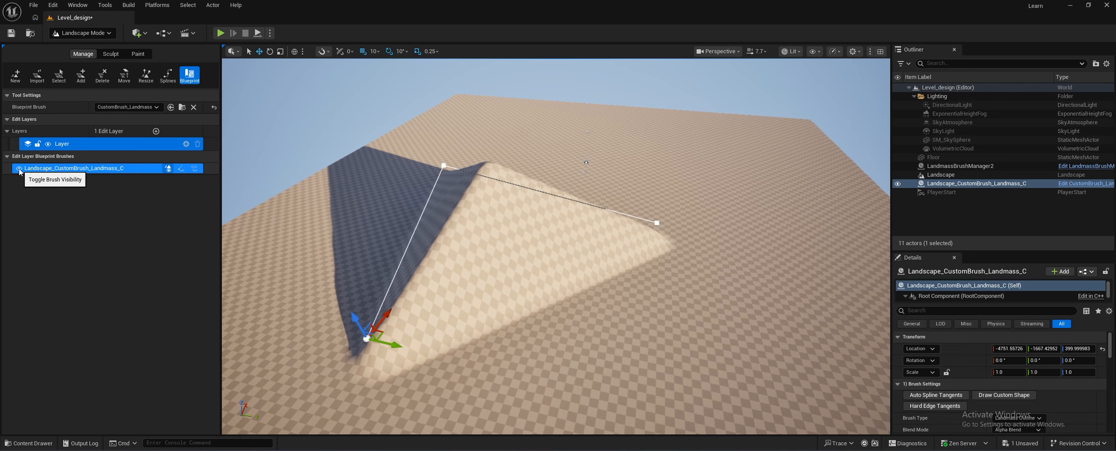
click(19, 168)
click(19, 169)
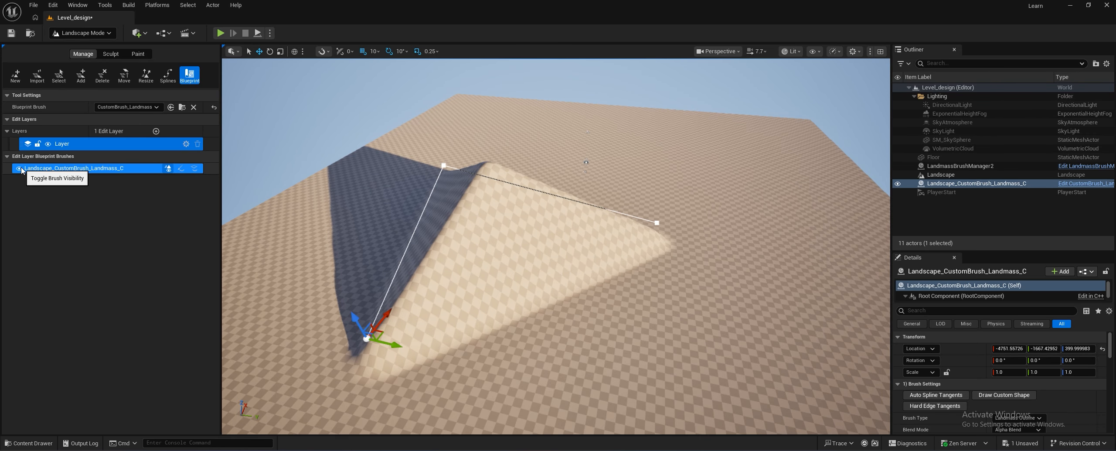
click(19, 169)
click(19, 169)
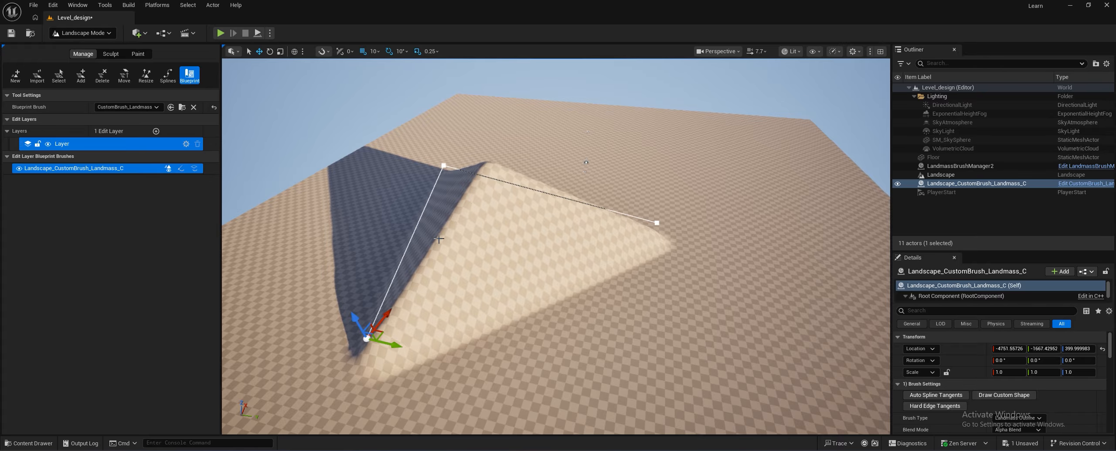
Lower the landmass brush to a height of about 250 and rotate it 40° around the vertical axis
mouse_move(352, 320)
mouse_down()
mouse_move(357, 301)
mouse_move(333, 240)
mouse_move(380, 300)
mouse_move(331, 236)
mouse_move(391, 305)
mouse_move(349, 258)
mouse_move(388, 295)
mouse_move(392, 321)
mouse_move(377, 290)
mouse_move(404, 353)
mouse_move(386, 375)
mouse_move(380, 305)
mouse_move(395, 335)
mouse_up()
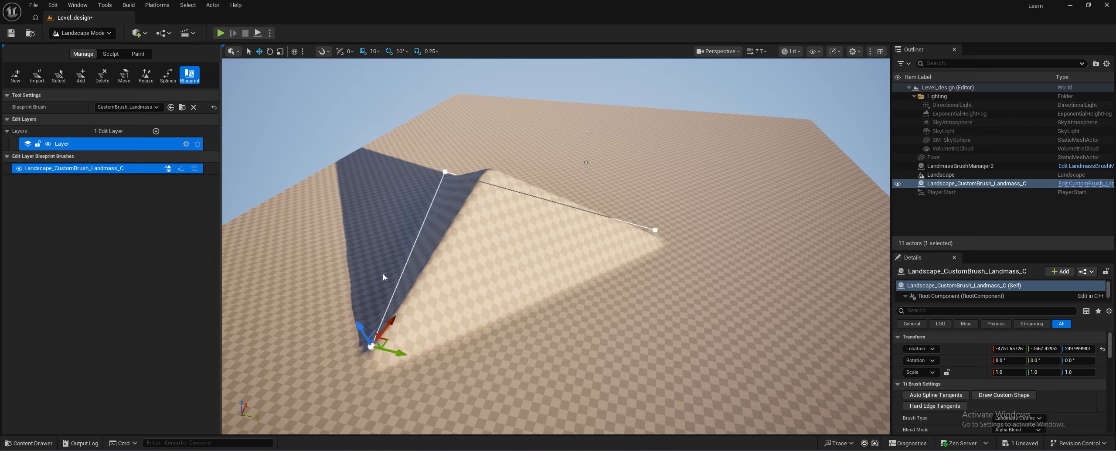
key(e)
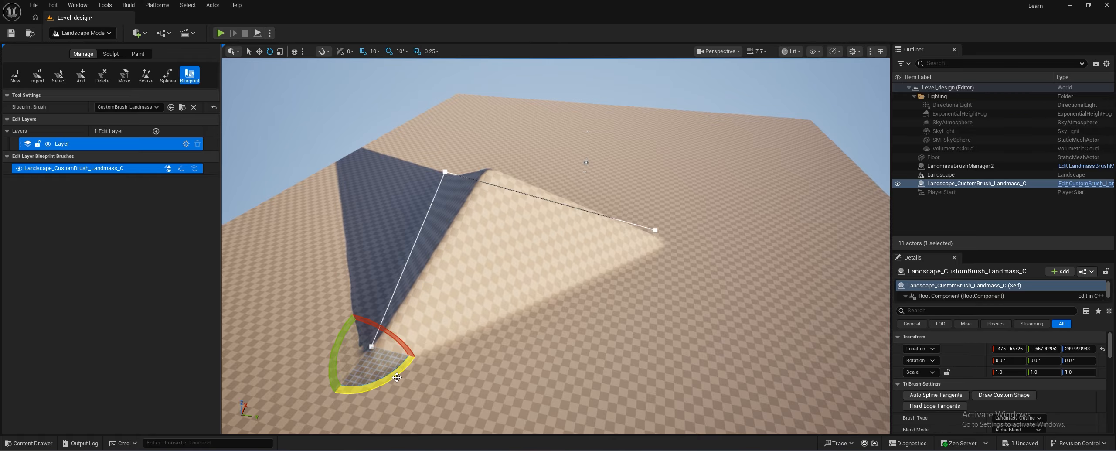
right_drag(466, 342, 442, 370)
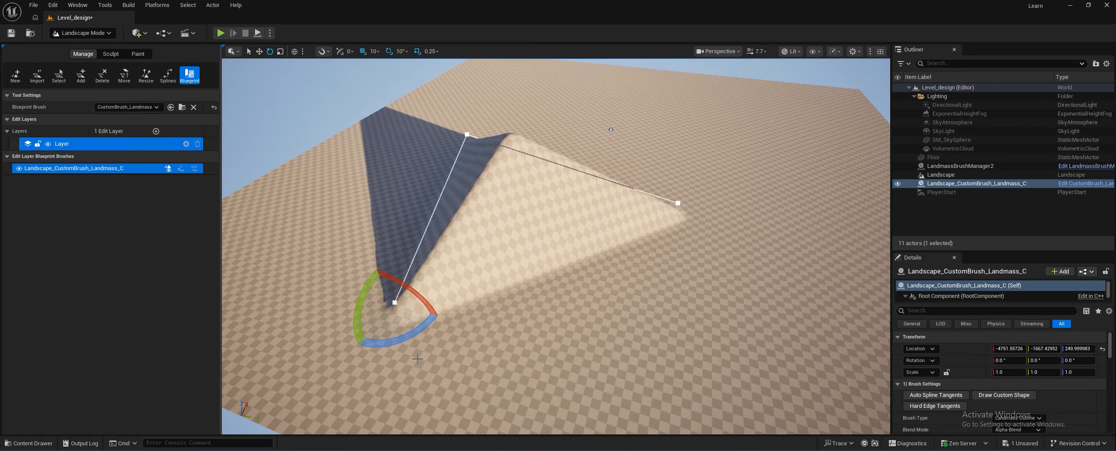
right_drag(414, 338, 442, 305)
drag(392, 361, 417, 346)
mouse_move(381, 299)
mouse_down()
mouse_move(356, 305)
mouse_move(398, 299)
mouse_move(416, 311)
mouse_move(358, 305)
mouse_move(417, 311)
mouse_up()
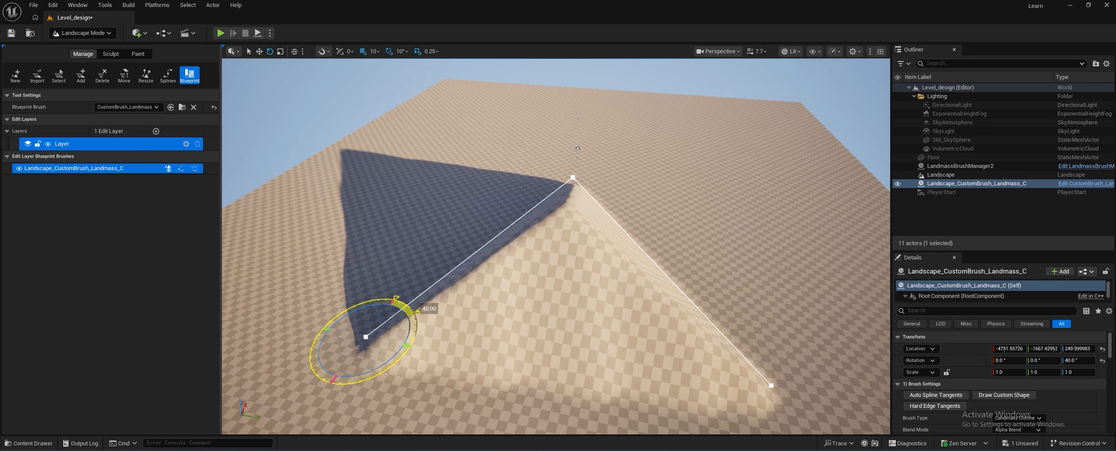
Try scaling the landmass brush and undo the change
key(r)
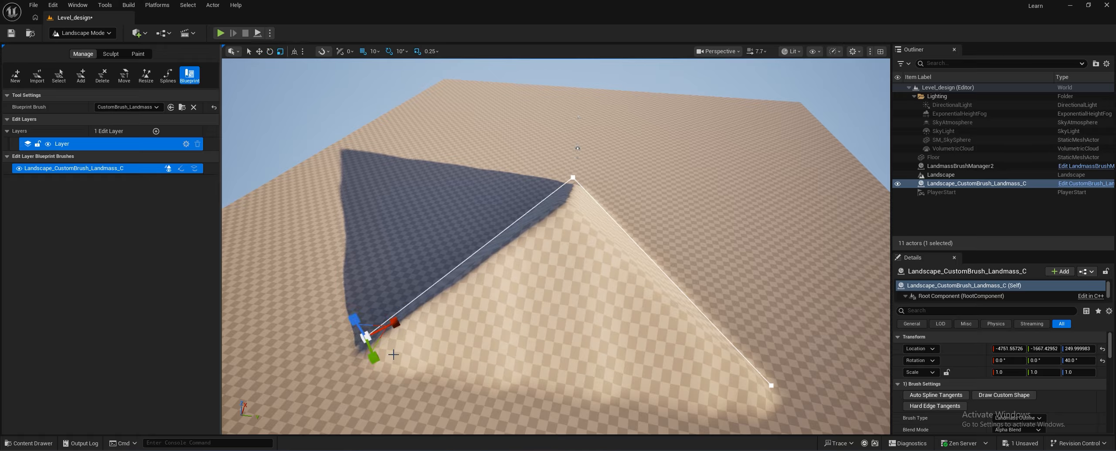
mouse_move(368, 337)
mouse_down()
mouse_move(410, 306)
mouse_move(368, 337)
mouse_up()
key(ctrl+z)
Move the landmass brush inward to about X -2900 and raise it to a height of about 500
key(w)
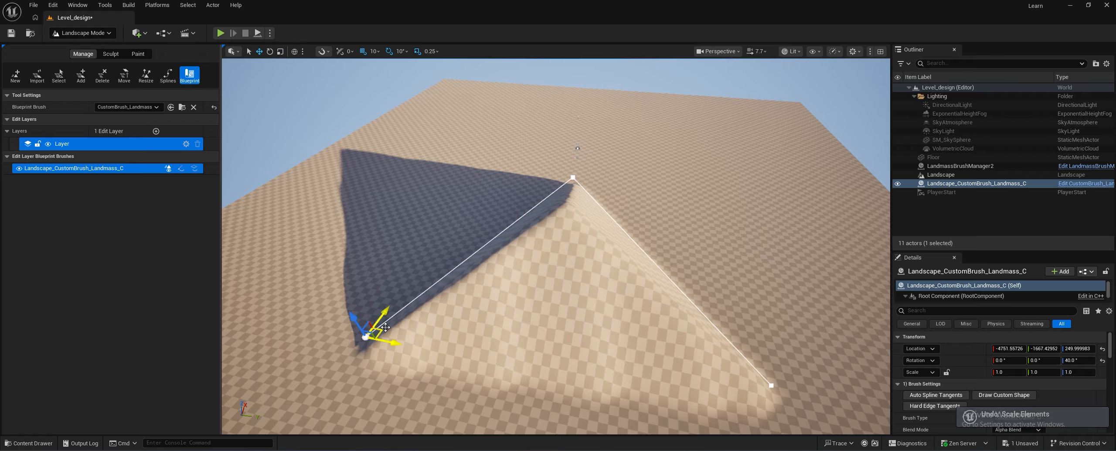
mouse_move(385, 327)
mouse_down()
mouse_move(441, 227)
mouse_move(436, 210)
mouse_up()
mouse_move(492, 189)
right_down()
mouse_move(550, 153)
mouse_move(585, 153)
mouse_move(541, 175)
mouse_move(478, 144)
right_up()
key(w)
key(d)
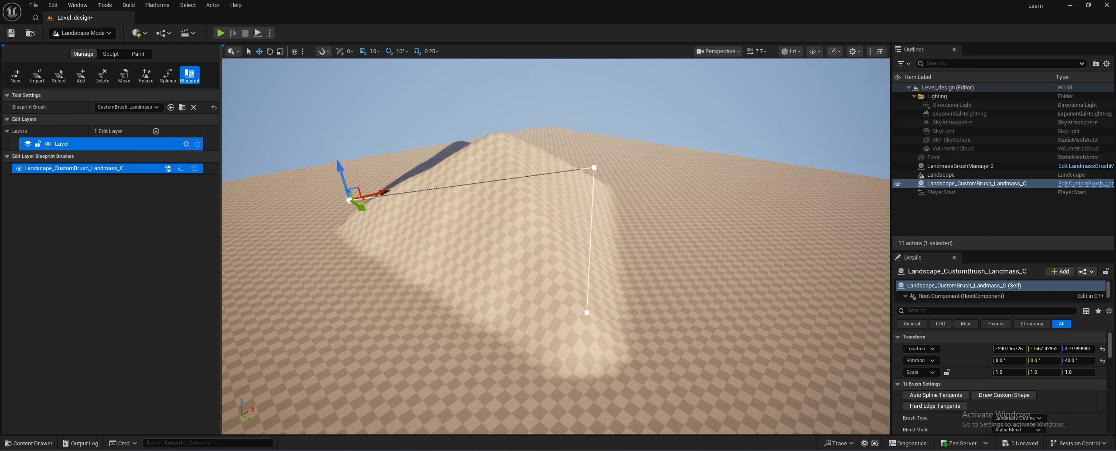
drag(338, 180, 352, 175)
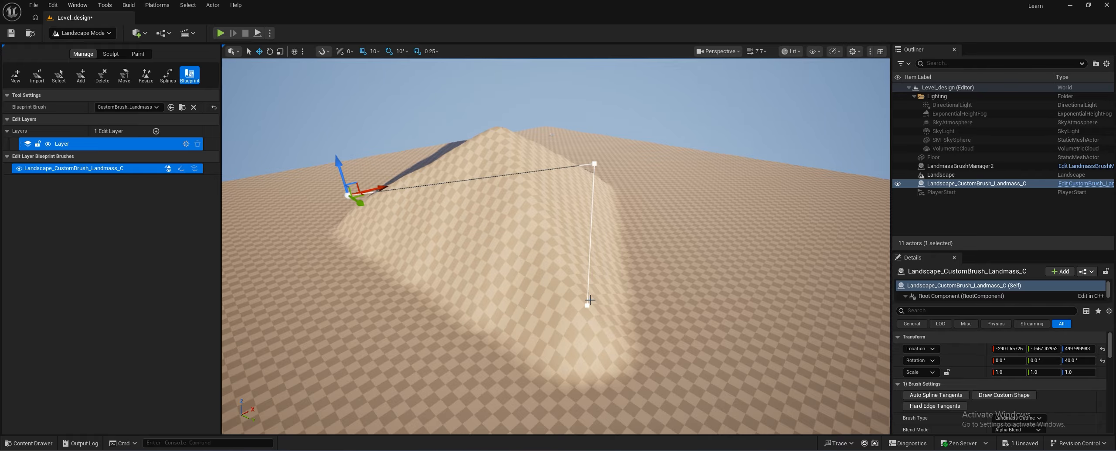
Switch to Selection Mode, select the landmass brush by its spline and focus the view on it
click(89, 38)
click(89, 50)
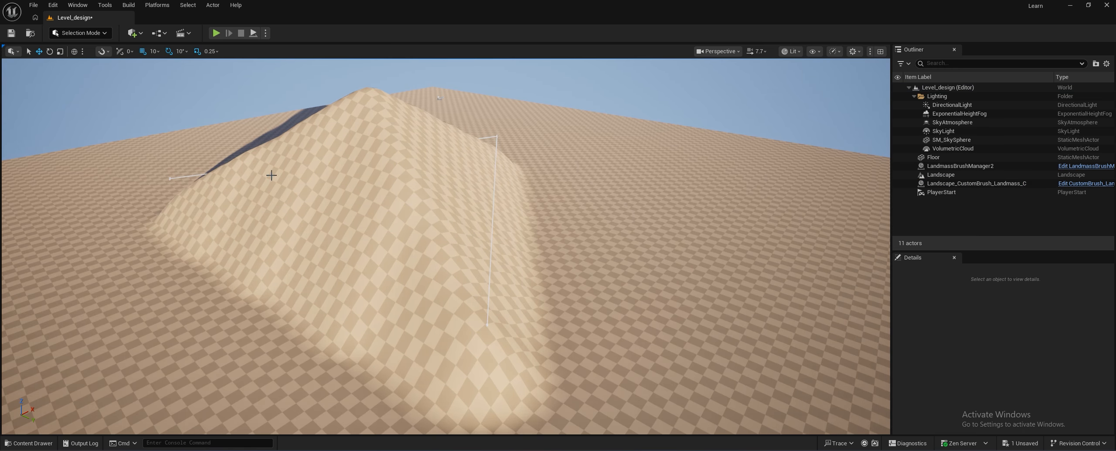
right_drag(515, 180, 217, 313)
key(d)
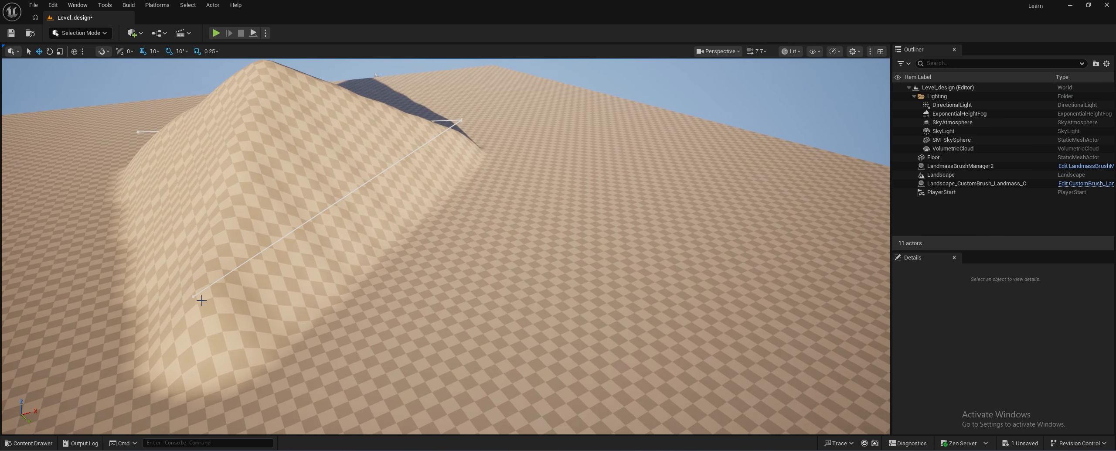
click(193, 295)
key(f)
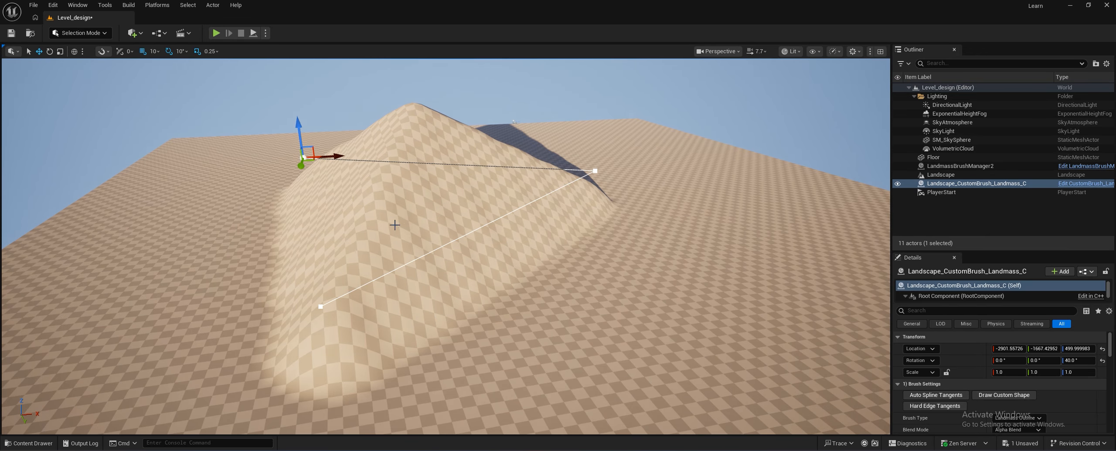
Add a spline point midway along the brush's front segment and pull it outward to curve the mountain's base
right_click(440, 246)
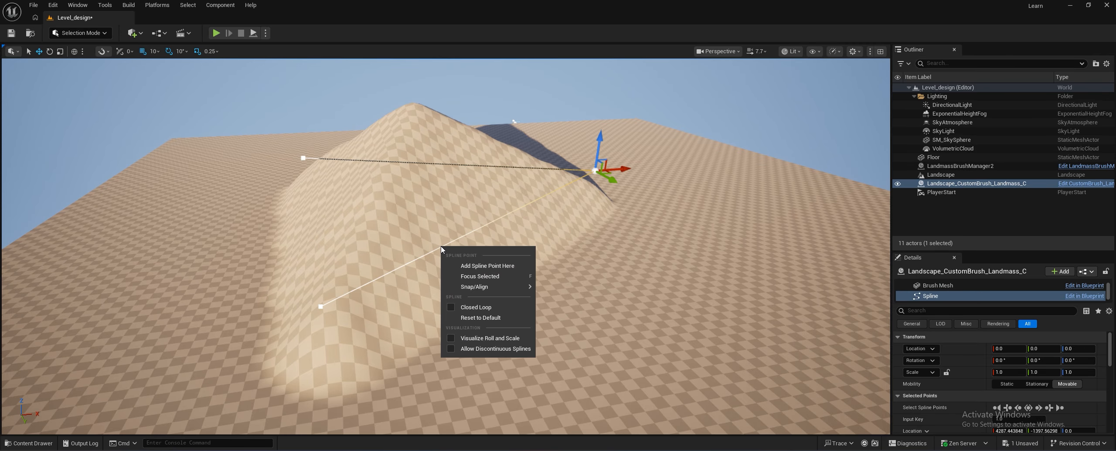
click(495, 266)
drag(451, 247, 656, 280)
right_drag(446, 246, 476, 246)
mouse_move(618, 207)
right_down()
mouse_move(672, 227)
mouse_move(617, 219)
right_up()
right_drag(596, 258, 532, 258)
key(w)
right_drag(705, 268, 669, 265)
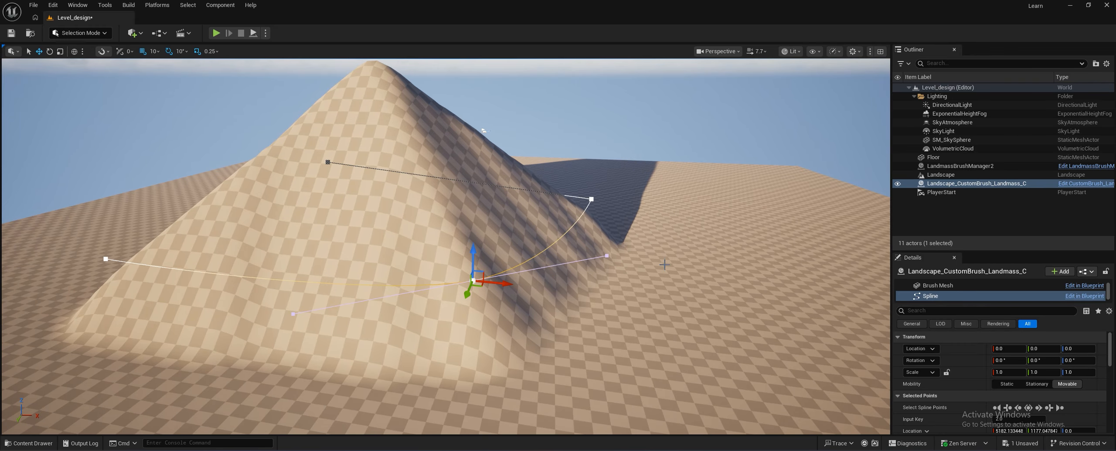
Reselect the landmass brush and shift the added spline point slightly further outward
mouse_move(593, 253)
right_down()
mouse_move(603, 253)
mouse_move(580, 255)
right_up()
drag(418, 276, 414, 285)
click(473, 263)
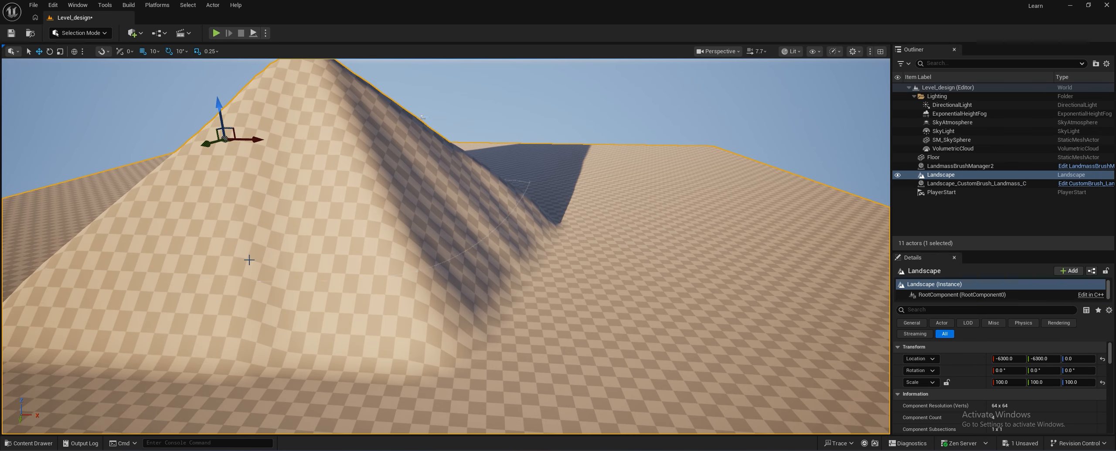
click(410, 276)
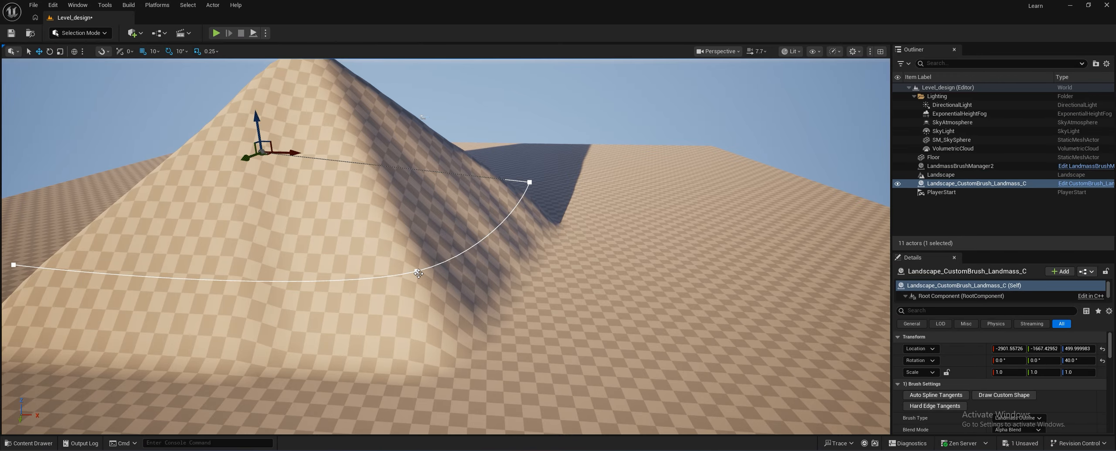
click(419, 273)
drag(440, 282, 471, 282)
Move the neighbouring corner spline point outward to about X 4925 and Y -1597
click(530, 182)
key(e)
drag(577, 186, 594, 189)
key(w)
right_drag(594, 190, 811, 196)
right_drag(486, 224, 641, 271)
right_drag(322, 188, 353, 184)
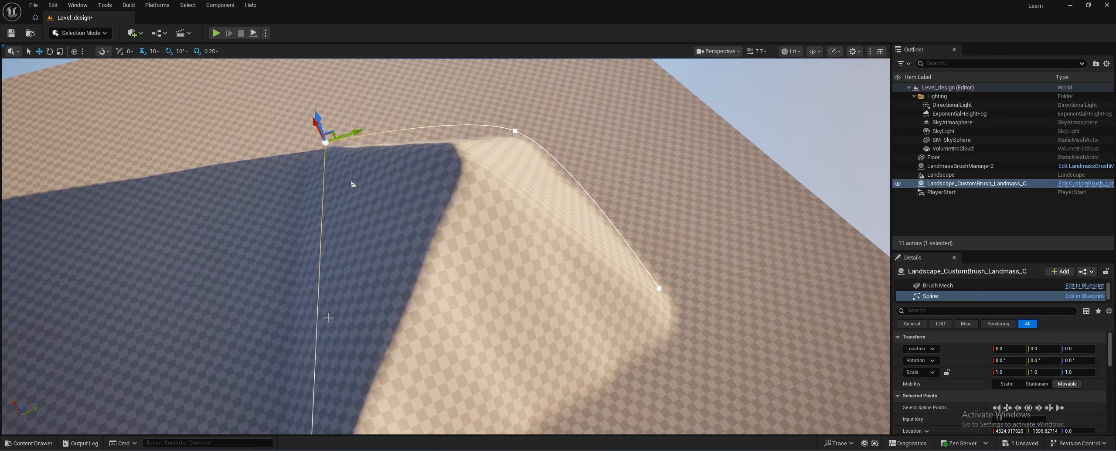
Rotate the directional light so the sun shines on the mountain from a different direction
right_drag(335, 283, 335, 231)
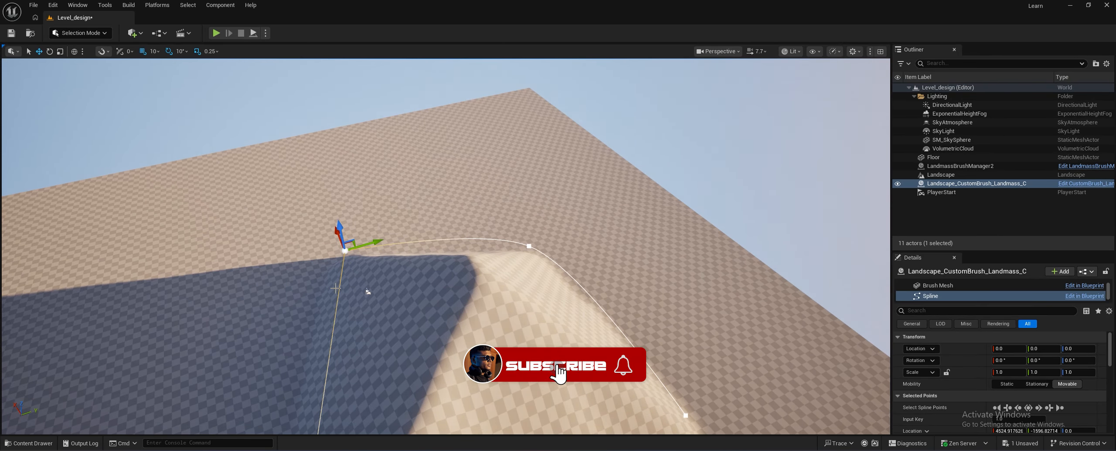
key(ctrl+l)
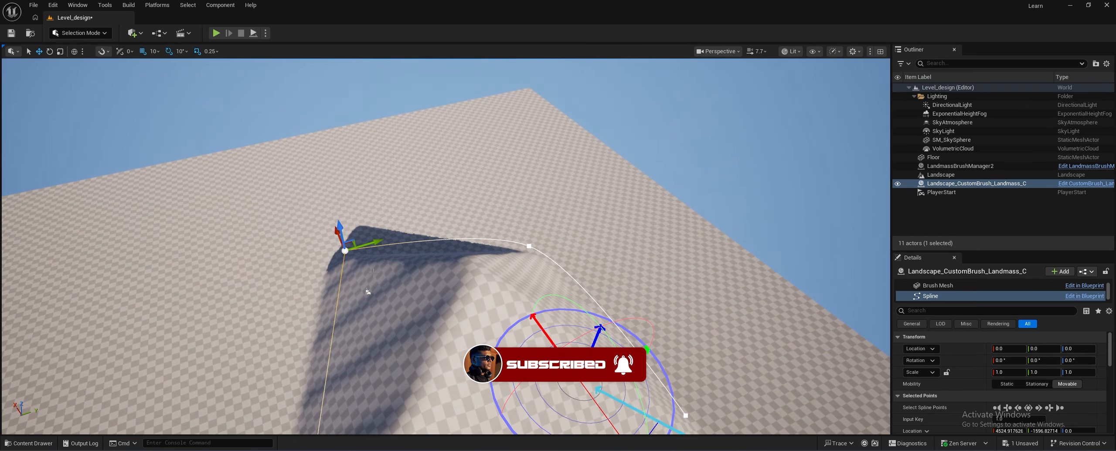
right_drag(363, 333, 366, 331)
Add a spline point midway along the brush's remaining straight segment and pull it outward from the mountain
right_click(426, 252)
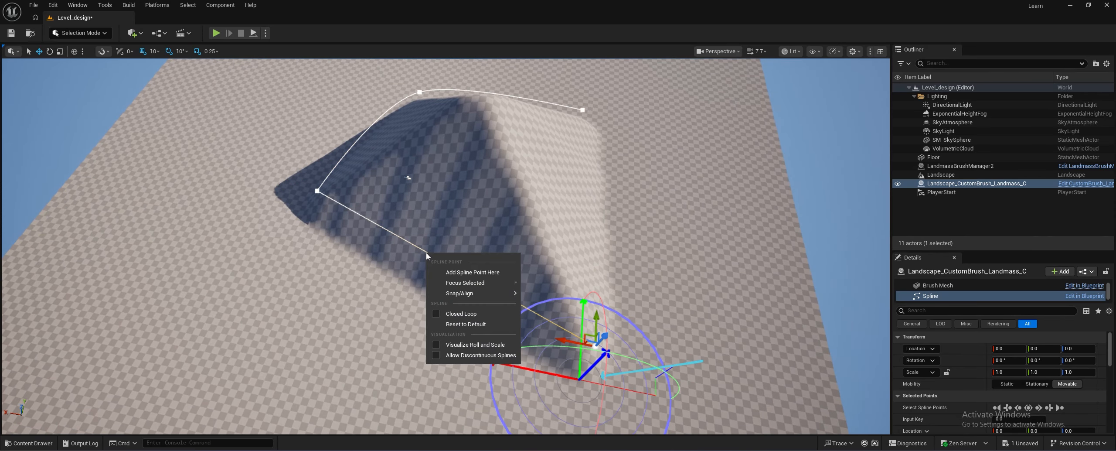
click(465, 273)
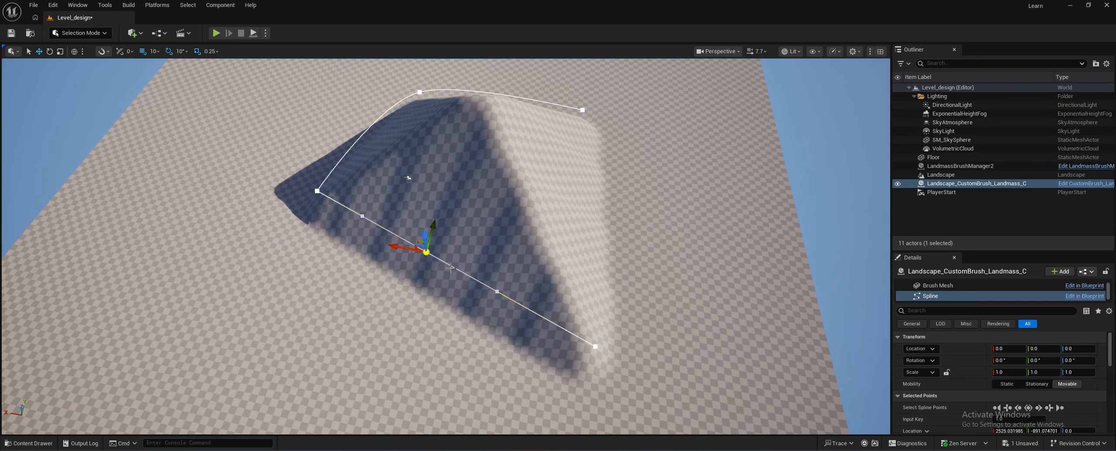
drag(436, 230, 320, 314)
right_drag(320, 314, 305, 197)
key(s)
right_drag(429, 228, 475, 241)
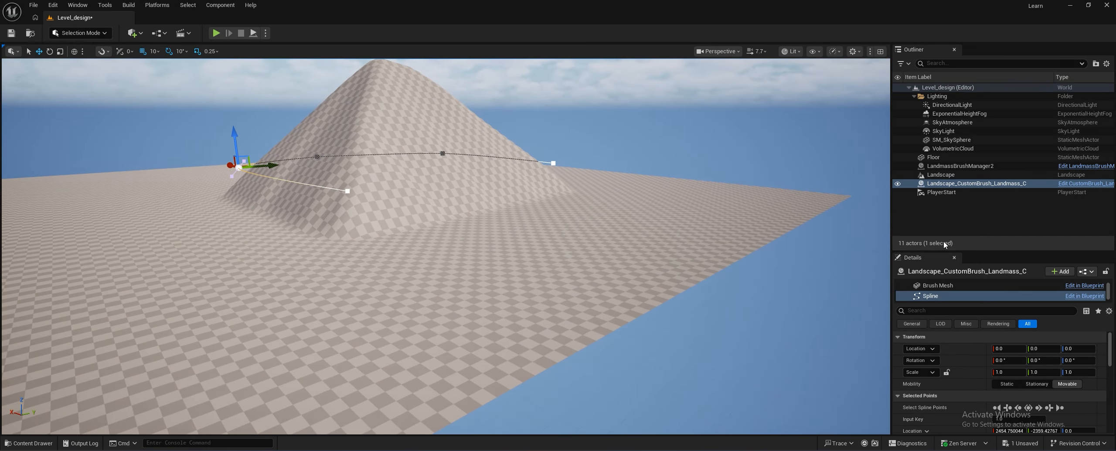
Enlarge the details area and examine the landmass brush's spline component settings, including the expanded Spline category
drag(925, 254, 926, 184)
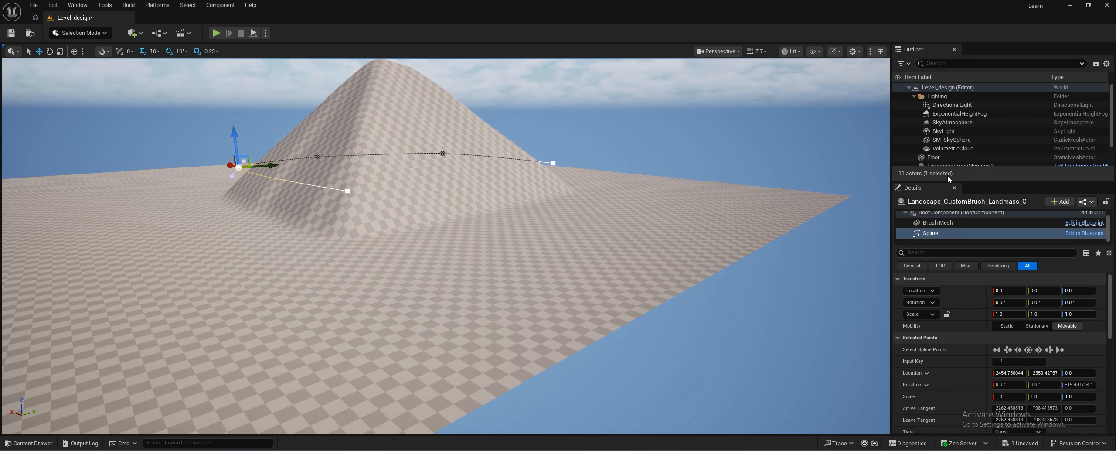
drag(942, 180, 941, 204)
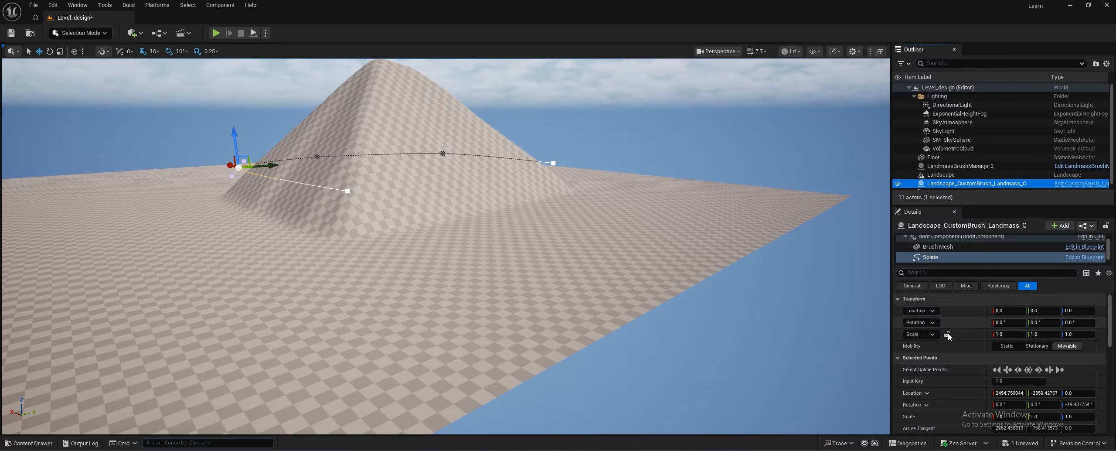
scroll(948, 338, down, 3)
scroll(948, 340, down, 4)
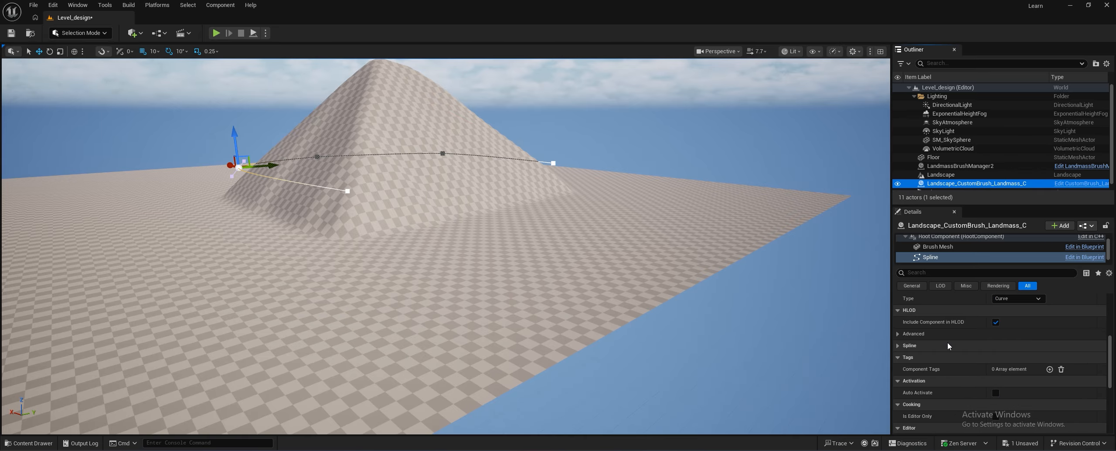
click(976, 347)
scroll(977, 351, down, 4)
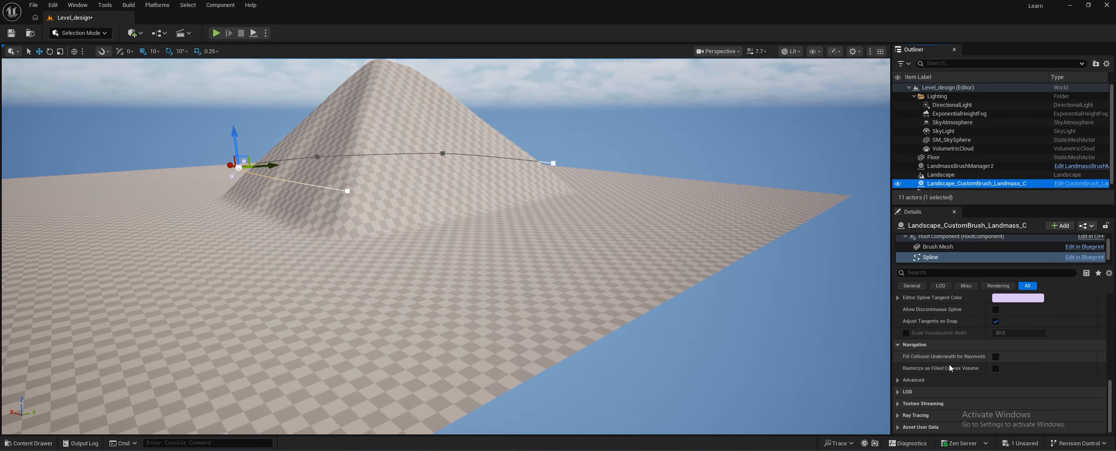
scroll(951, 363, up, 4)
scroll(981, 251, up, 1)
Select LandmassBrushManager2 and look through its properties, from the transform to the landscape settings
click(959, 166)
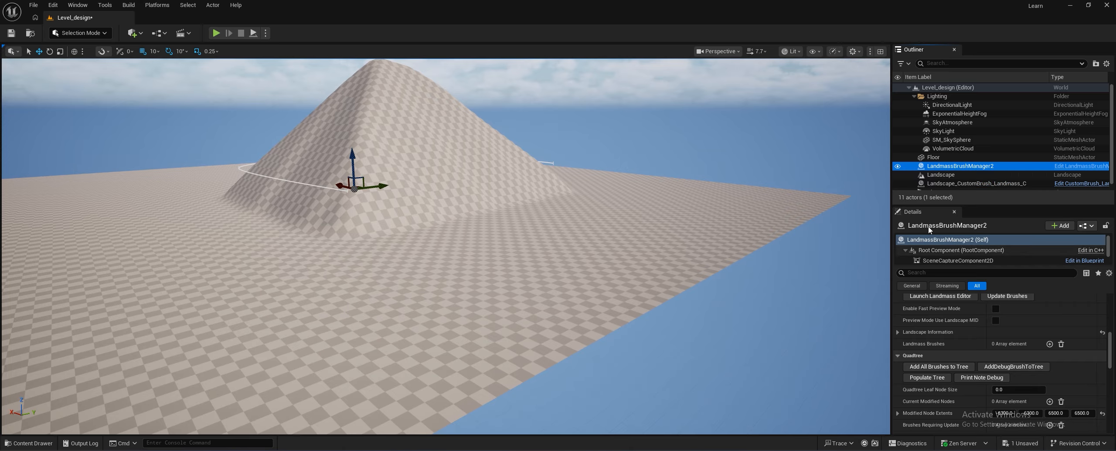
scroll(927, 354, up, 3)
scroll(928, 363, up, 5)
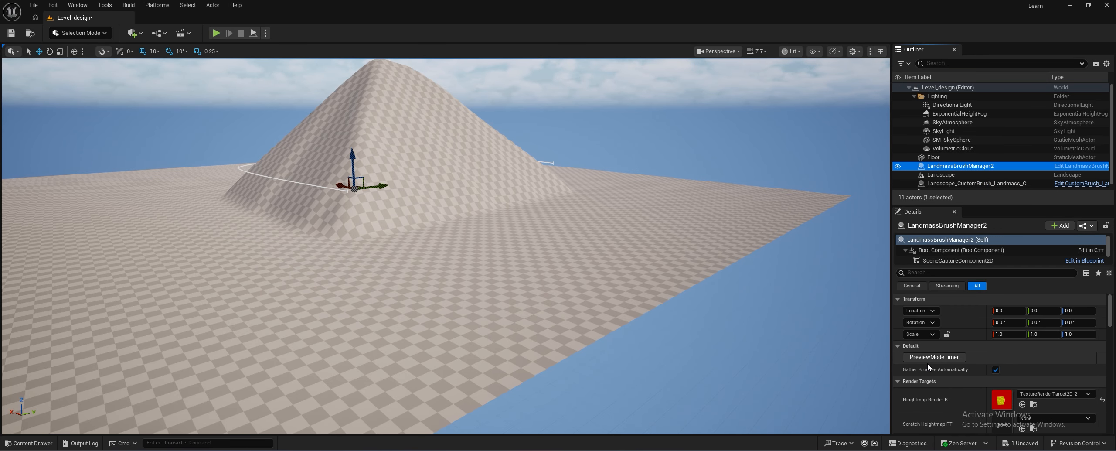
scroll(928, 363, down, 7)
scroll(928, 363, down, 6)
scroll(928, 361, down, 6)
scroll(928, 361, down, 5)
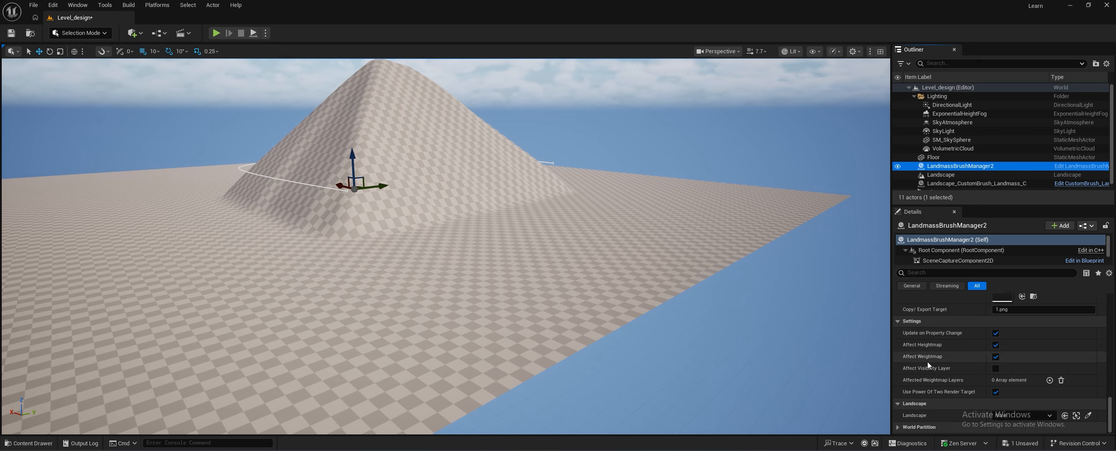
Select Landscape_CustomBrush_Landmass_C and bring up its brush settings
click(956, 183)
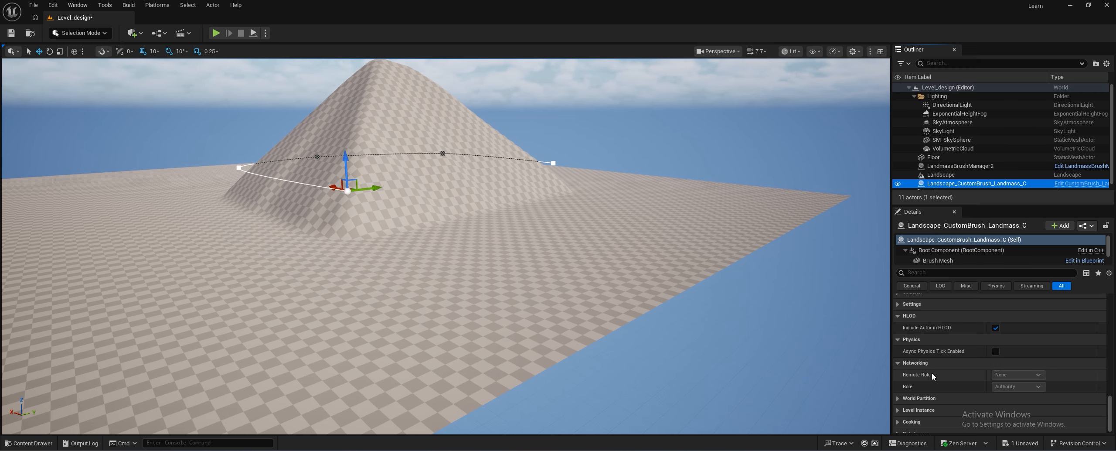
scroll(932, 372, up, 10)
scroll(939, 389, up, 6)
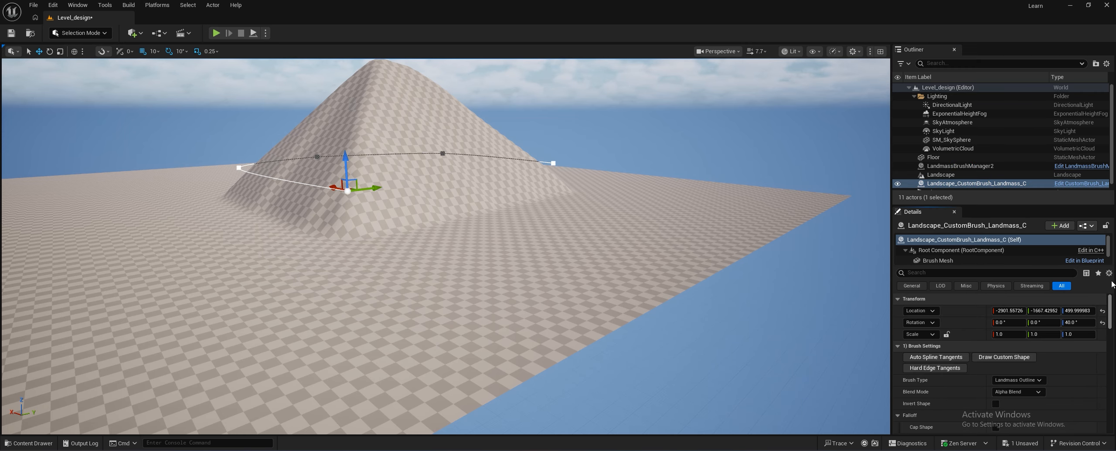
scroll(977, 376, down, 1)
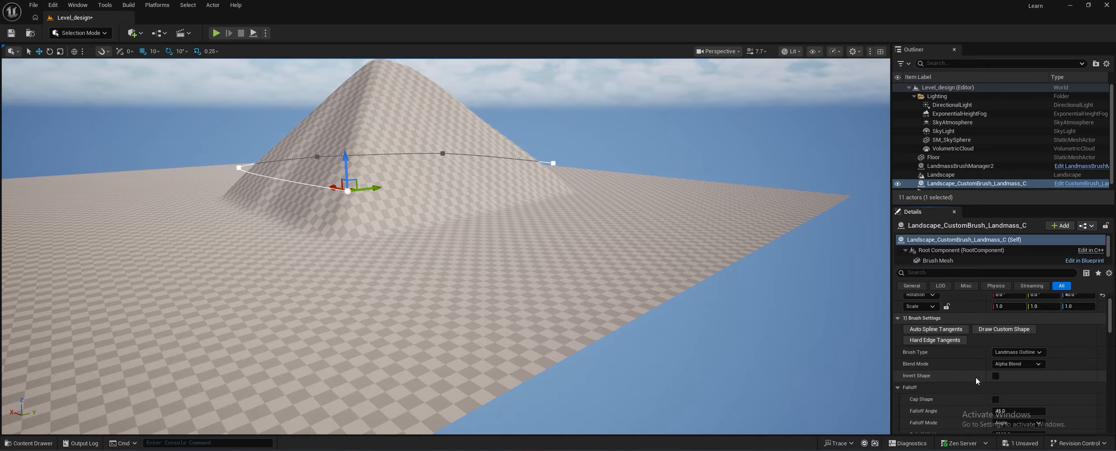
Try the Min and Max blend modes on the landmass brush and return it to Alpha Blend
click(1007, 364)
click(1011, 381)
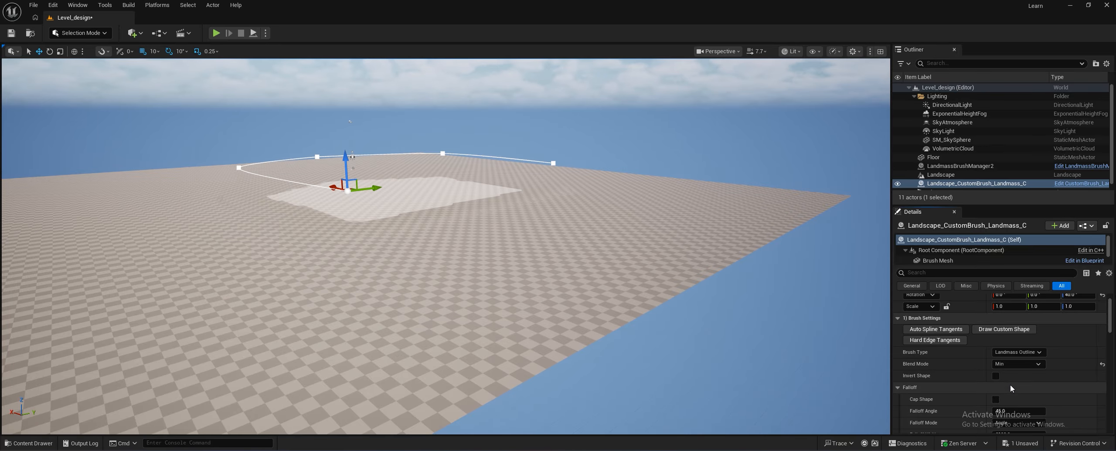
click(1005, 364)
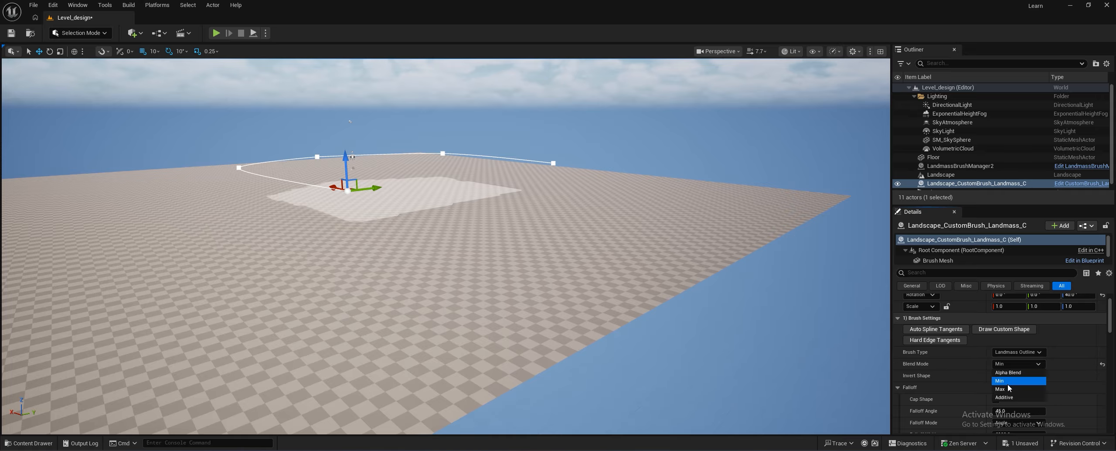
click(1006, 388)
click(1008, 361)
click(1010, 372)
Try the brush's Cap Shape falloff option and switch it back off
scroll(925, 380, down, 1)
scroll(925, 380, down, 2)
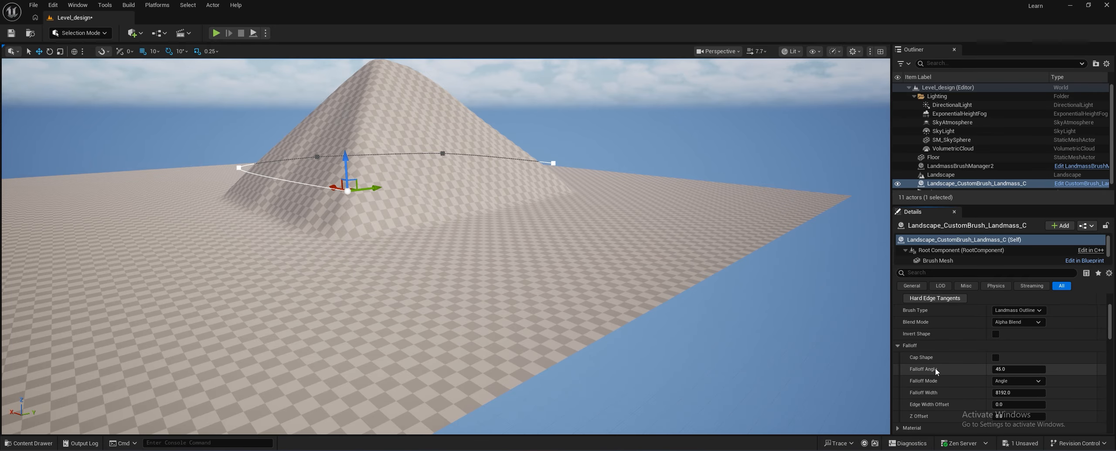
click(996, 357)
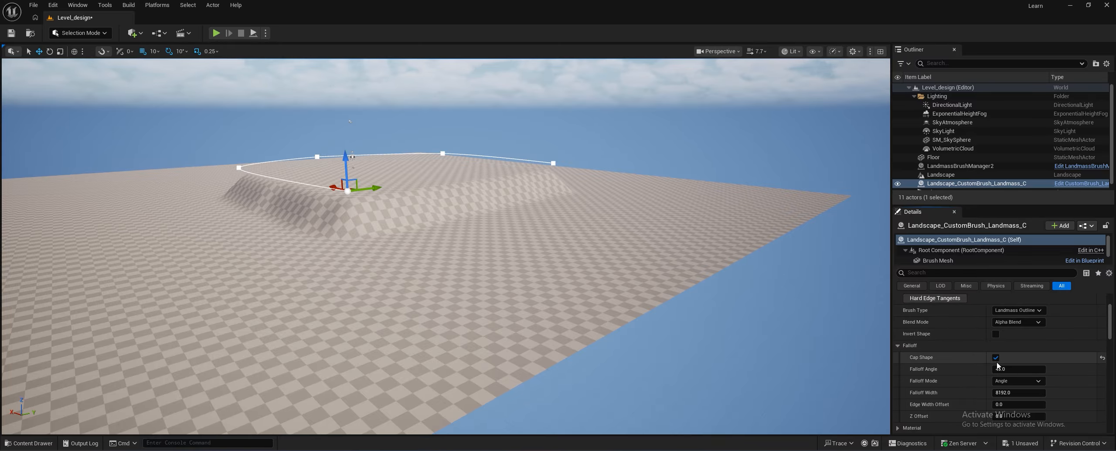
click(996, 357)
Try a falloff angle of about 780 on the brush, undo it, and leave the angle at its default
drag(1008, 369, 1082, 369)
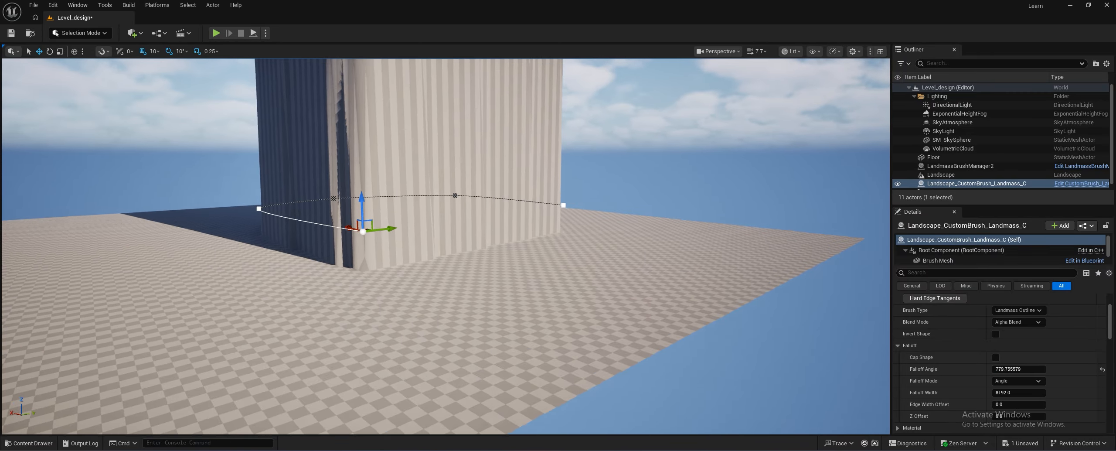
scroll(671, 267, down, 3)
middle_drag(671, 266, 671, 183)
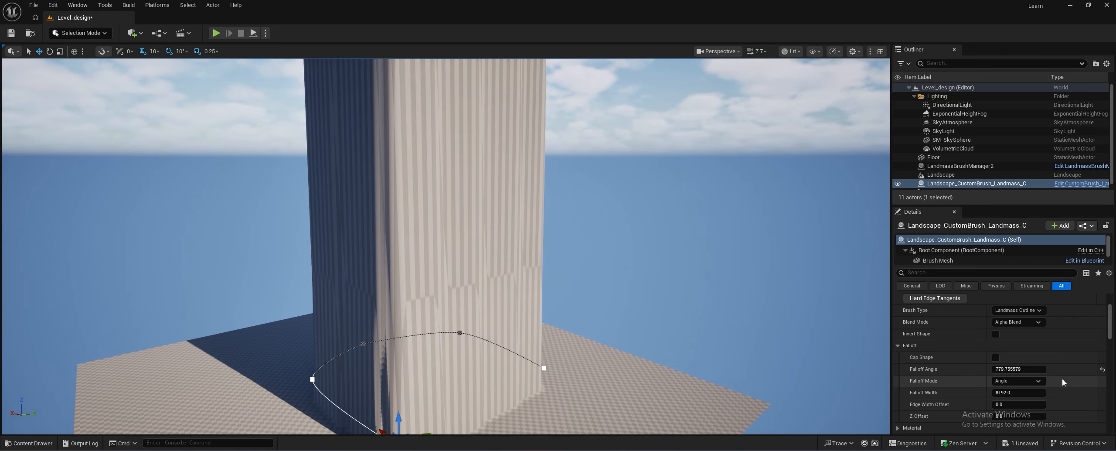
key(ctrl+z)
right_drag(828, 375, 824, 401)
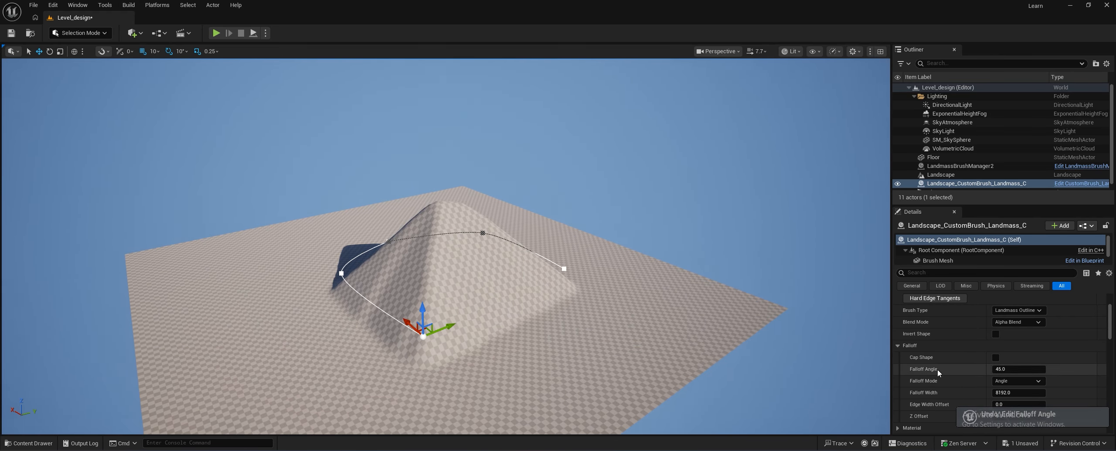
drag(1003, 370, 1012, 369)
click(1103, 369)
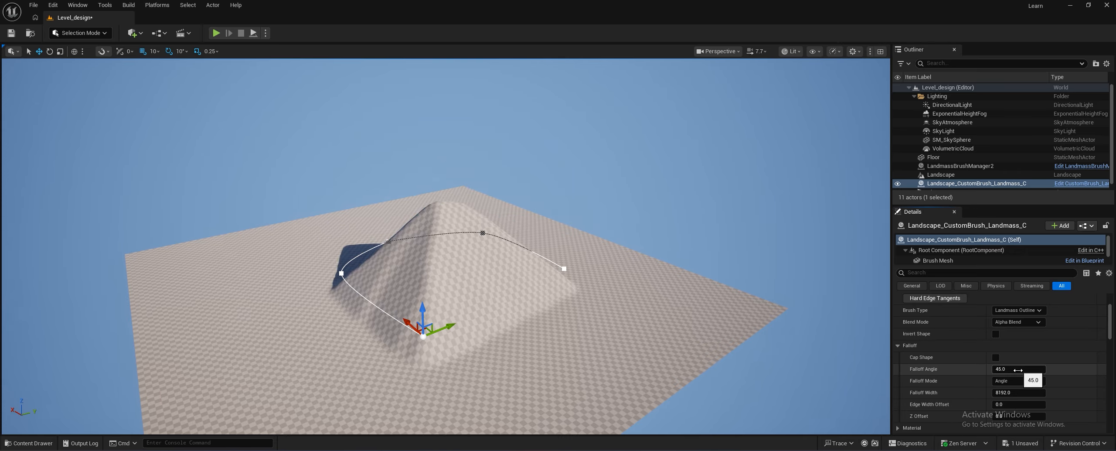
Try extremely large Falloff Width and Z Offset values on the brush and reset both to their defaults
scroll(1014, 382, down, 1)
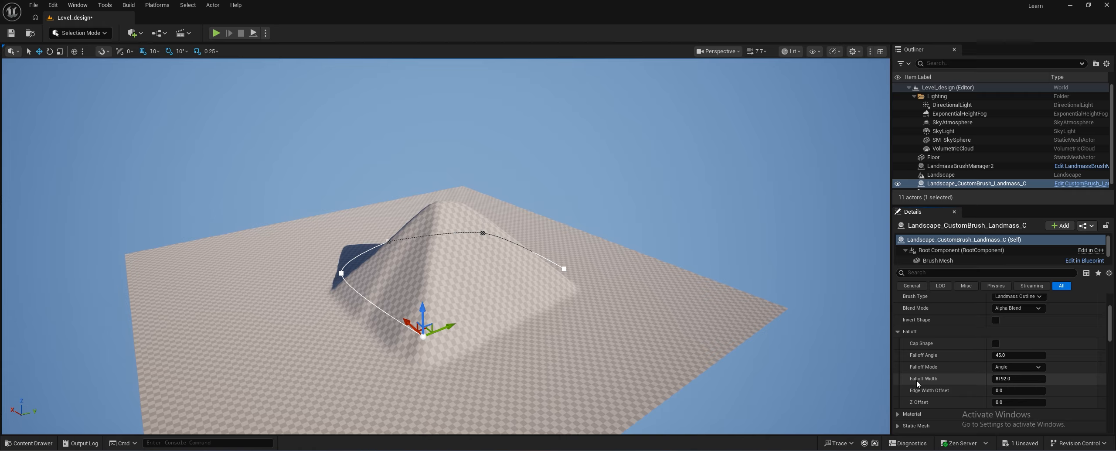
drag(1019, 379, 1036, 379)
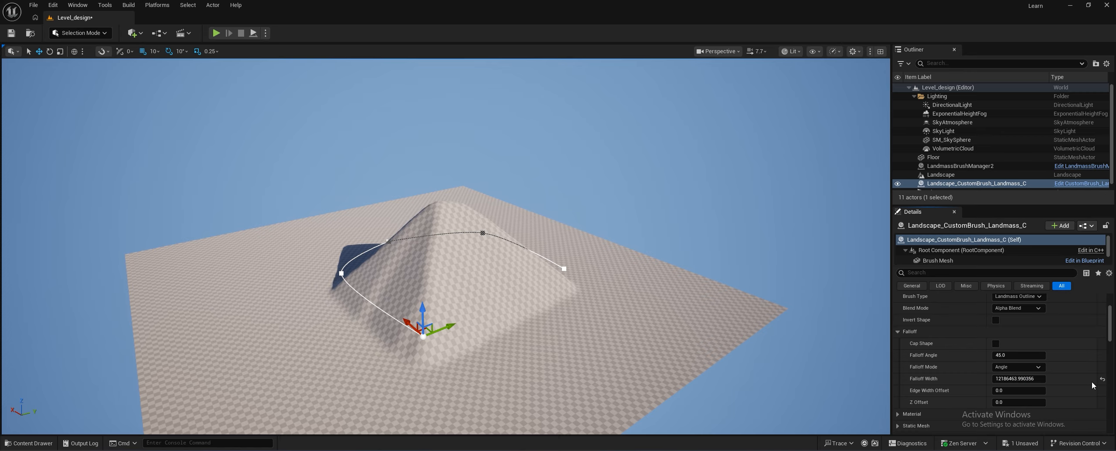
scroll(1016, 383, down, 1)
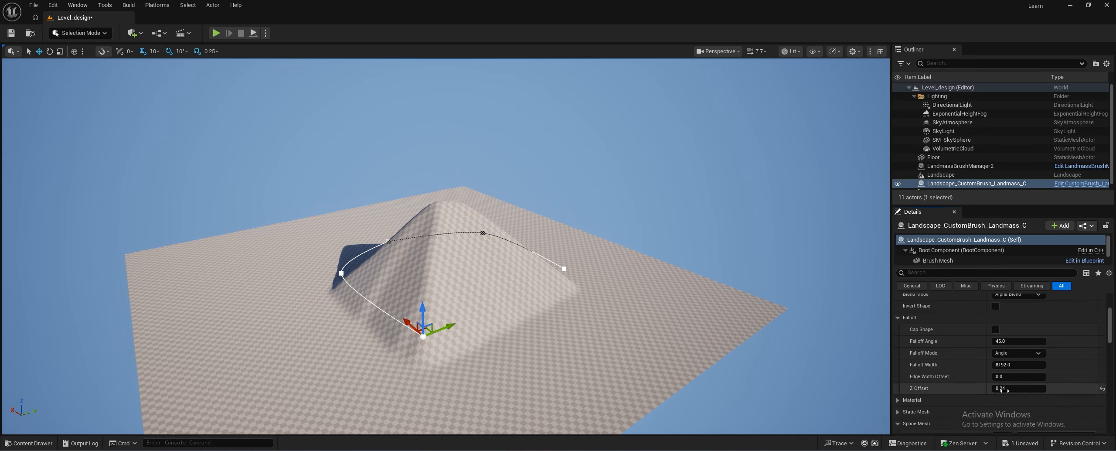
drag(1018, 388, 1046, 389)
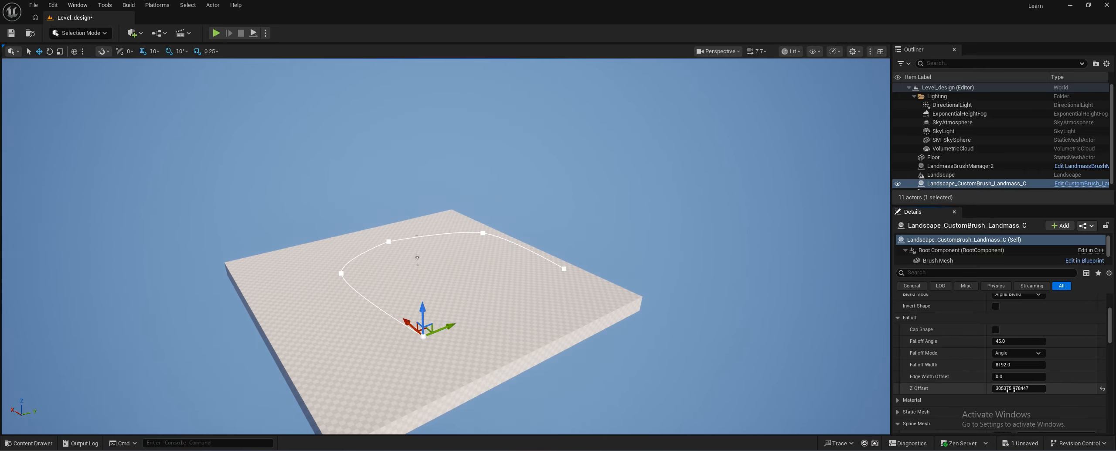
click(1104, 388)
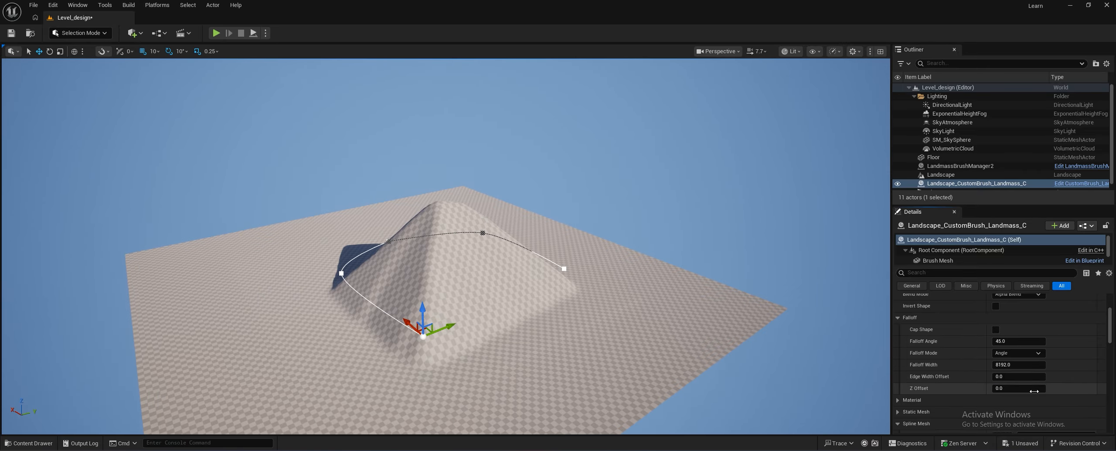
Raise the brush's Z Offset to about 1260.76 and reset its Edge Width Offset to 0.0
click(1002, 387)
text(45)
key(Return)
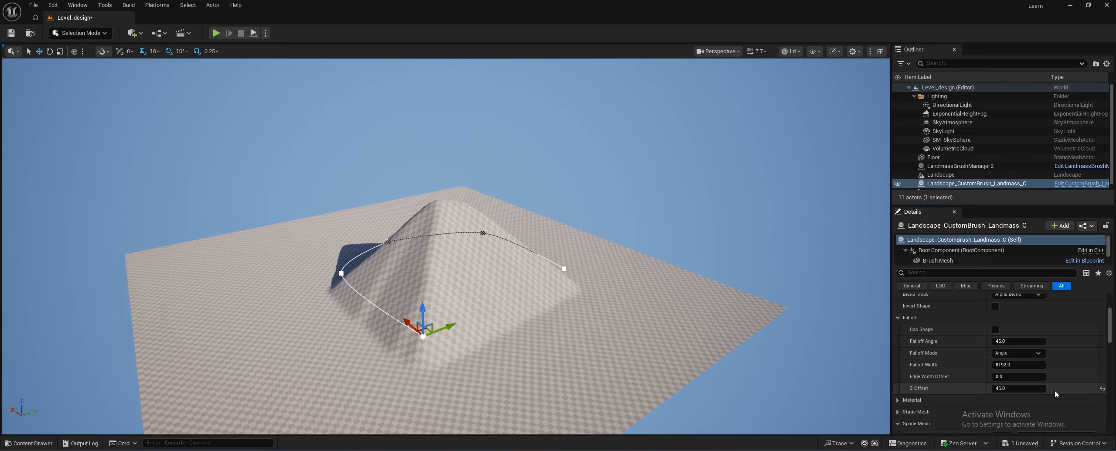
drag(1005, 389, 969, 377)
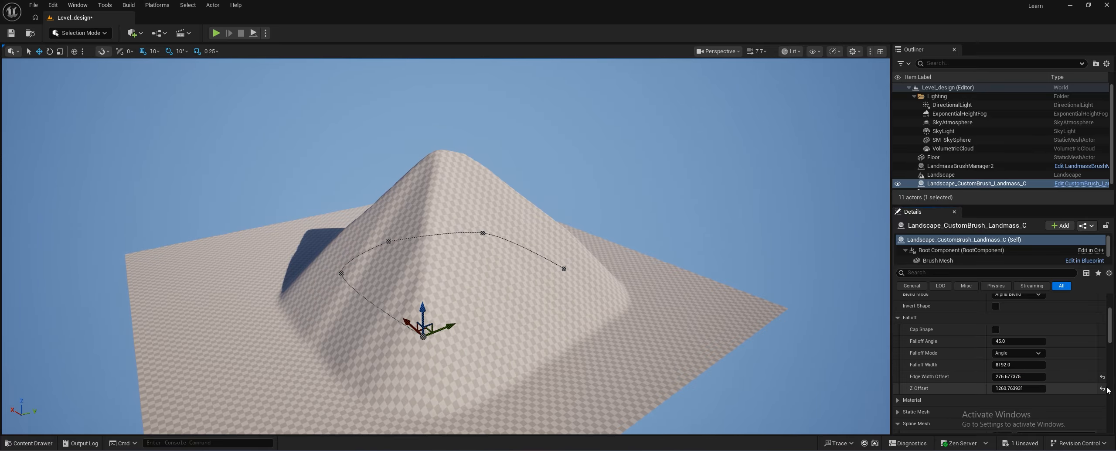
click(1102, 376)
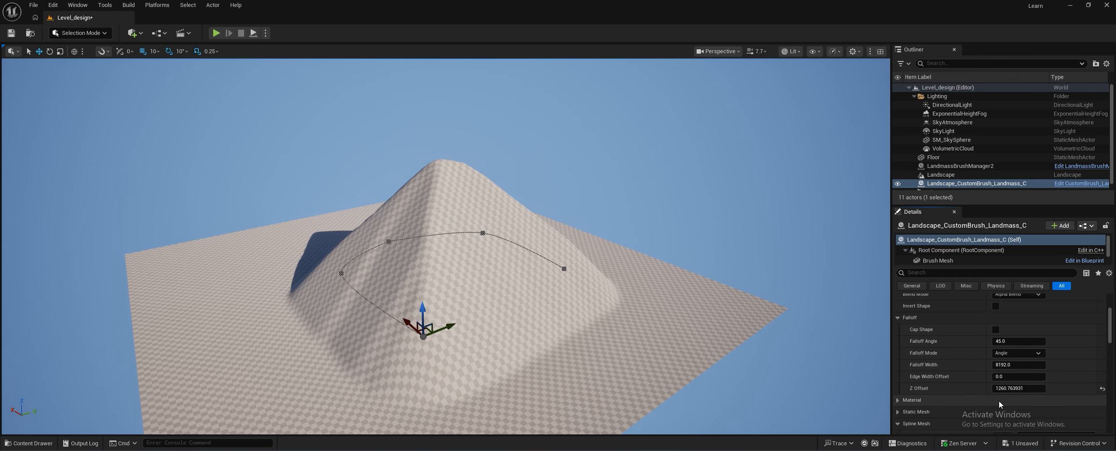
Compare the mountain's surface up close with the Blur Shape effect switched off and on, leaving it enabled
scroll(923, 347, down, 2)
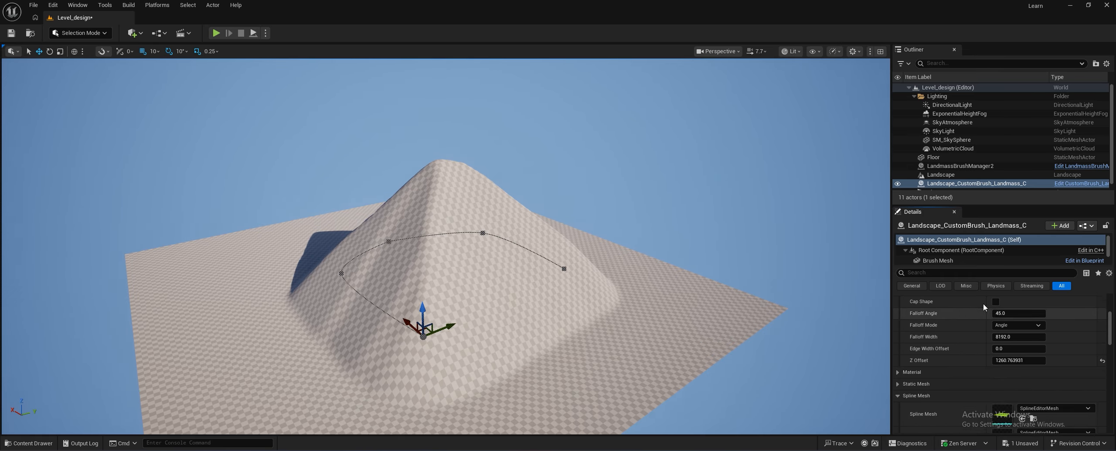
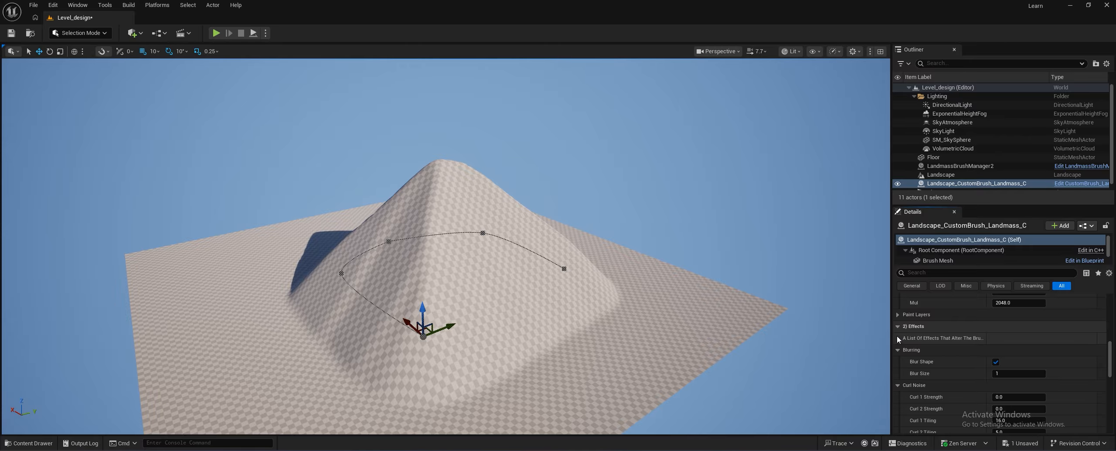
mouse_move(892, 338)
mouse_down()
mouse_move(870, 340)
mouse_move(903, 341)
mouse_up()
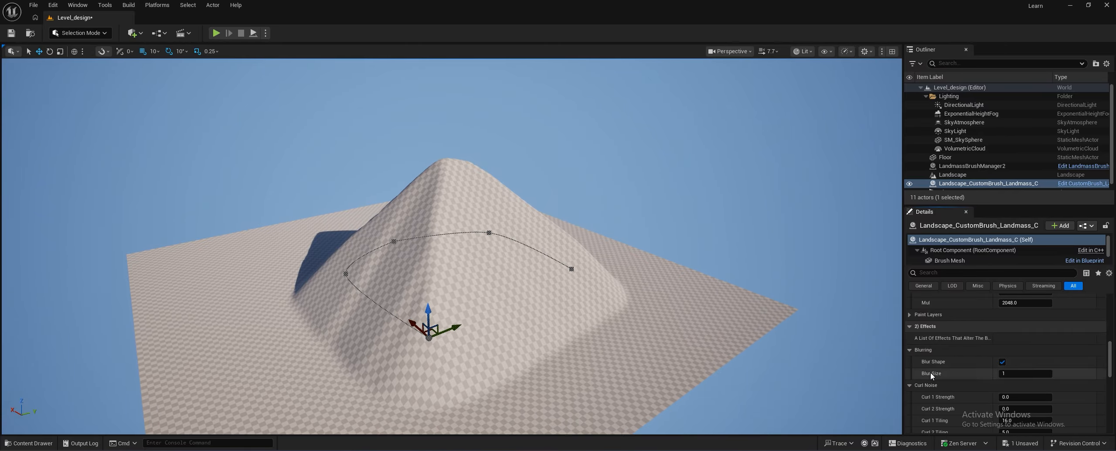
click(1003, 362)
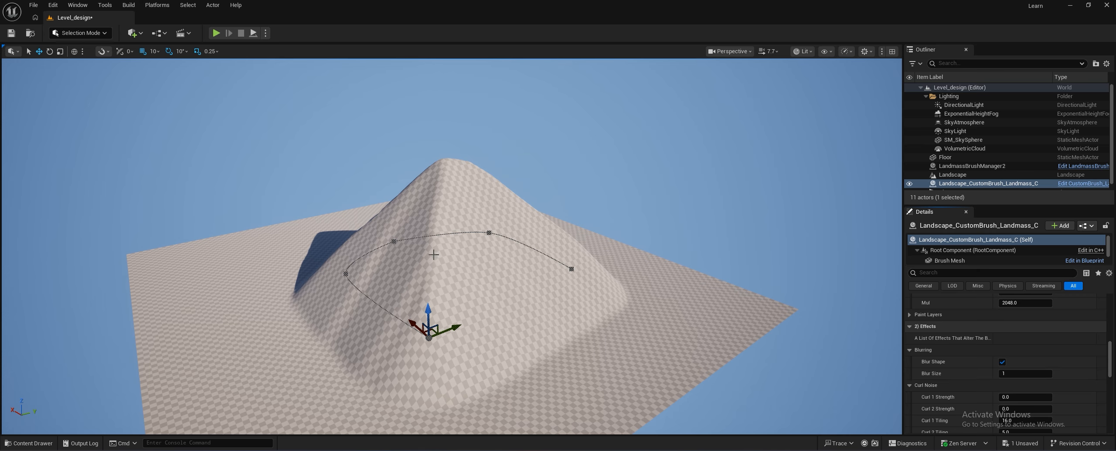
right_drag(431, 249, 308, 257)
key(w)
key(s)
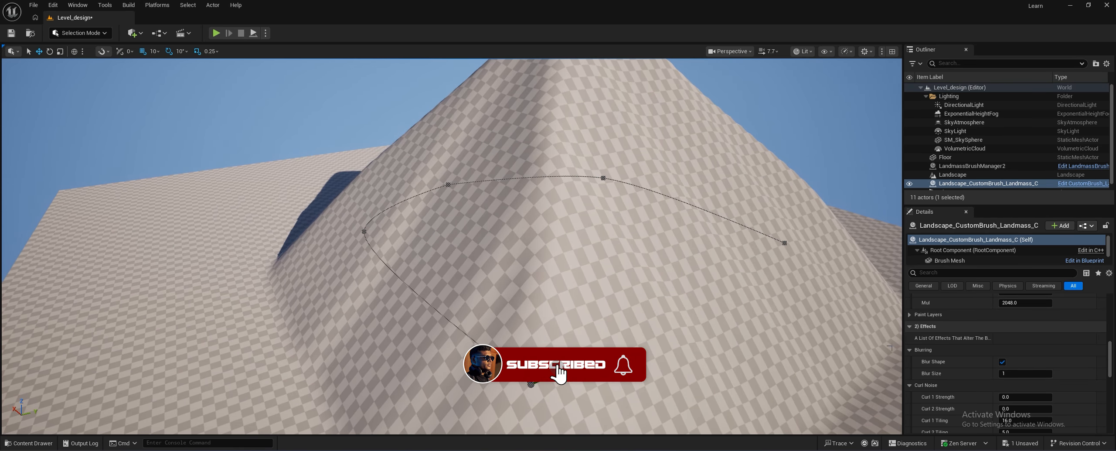
click(1002, 363)
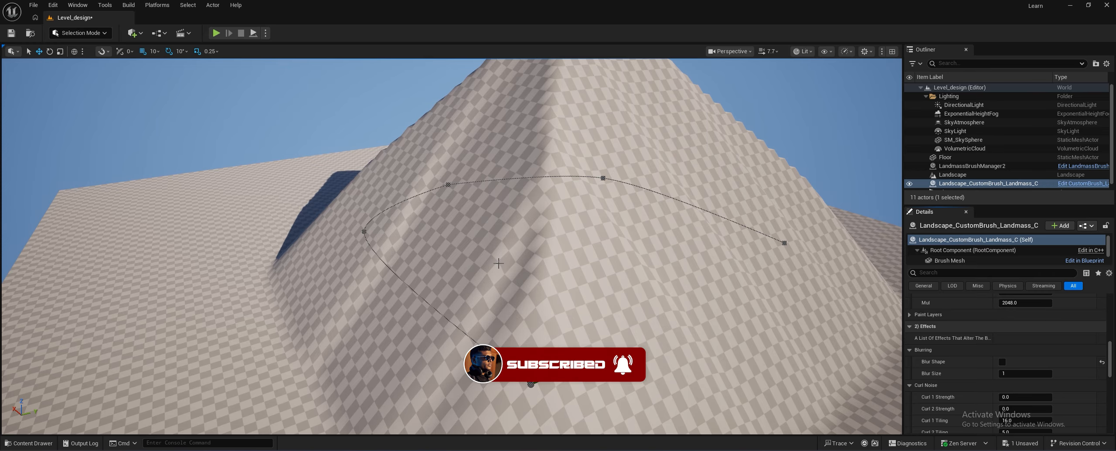
click(1003, 362)
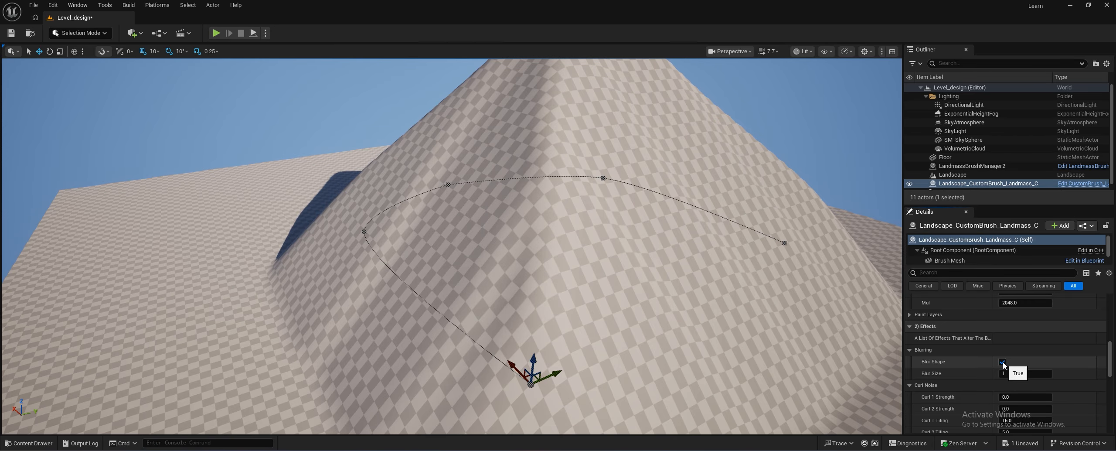
right_drag(742, 305, 689, 275)
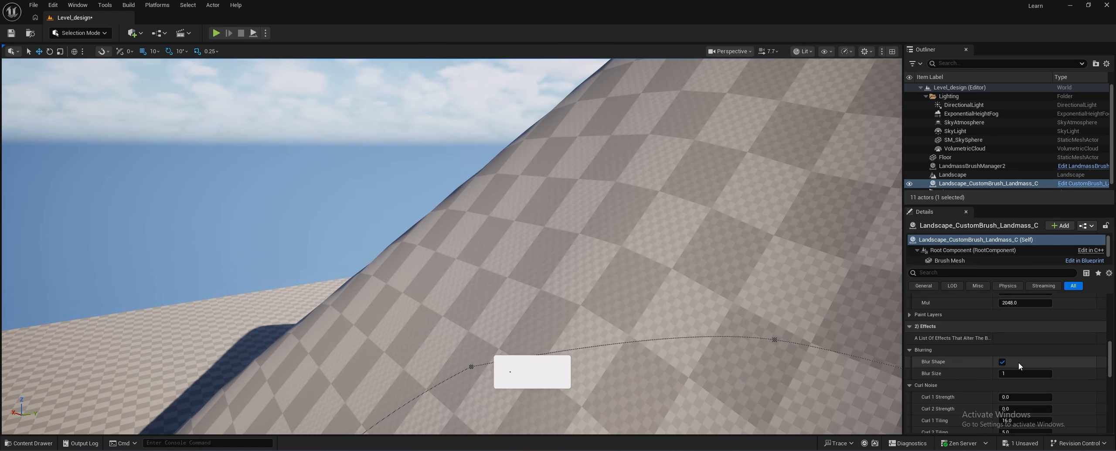
click(1003, 361)
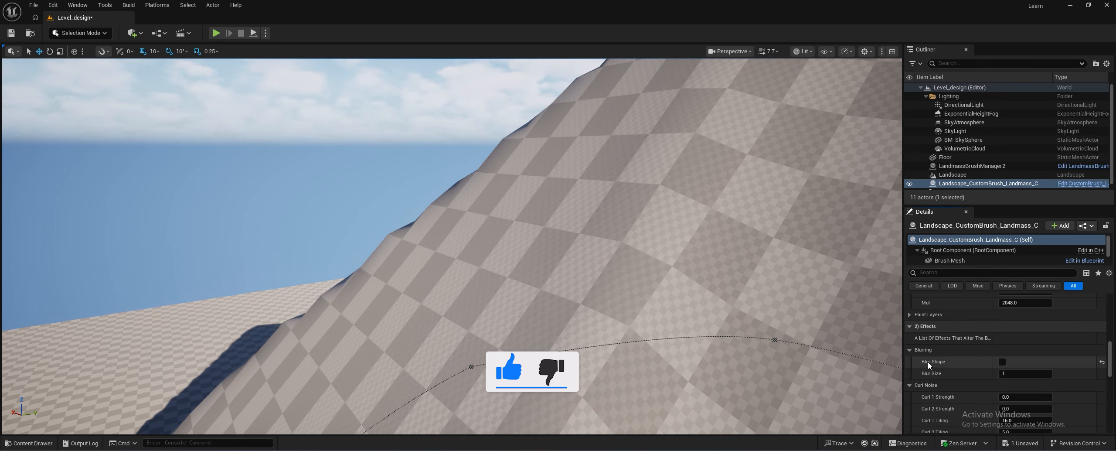
click(1003, 361)
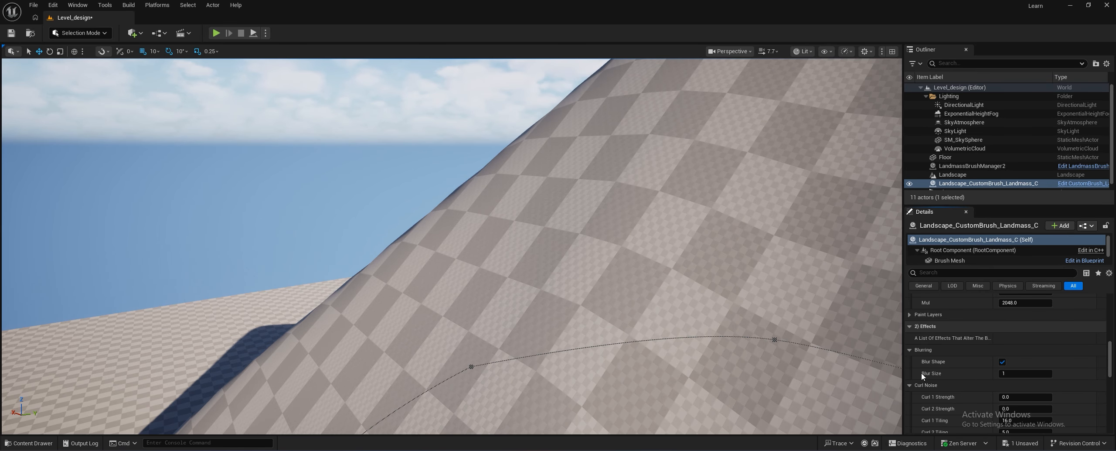
Set the brush's Blur Size to 2
click(1010, 374)
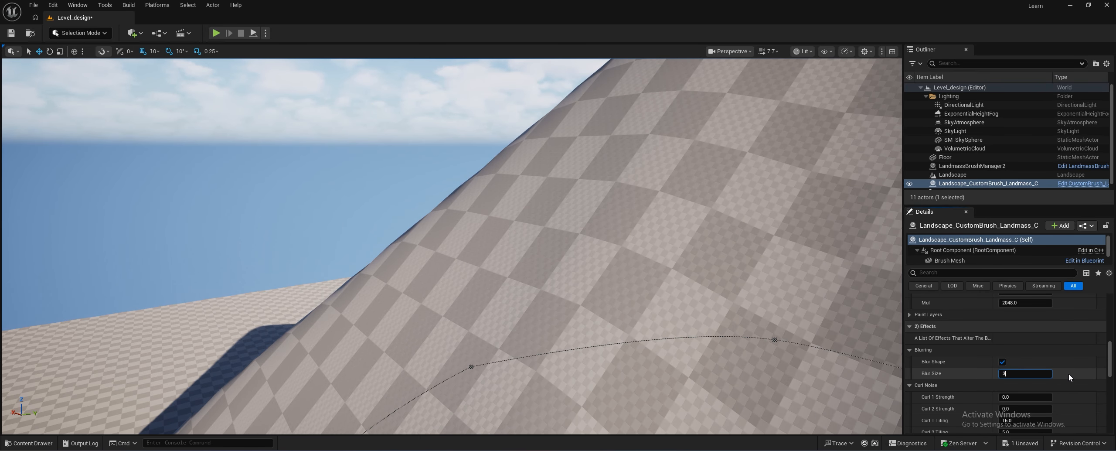
key(Return)
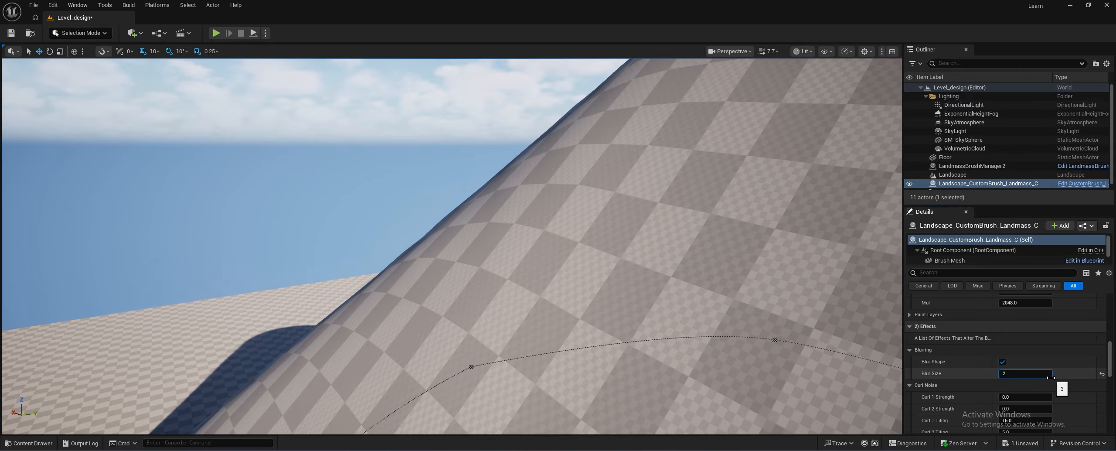
mouse_move(581, 254)
right_down()
mouse_move(655, 288)
mouse_move(584, 245)
mouse_move(591, 276)
right_up()
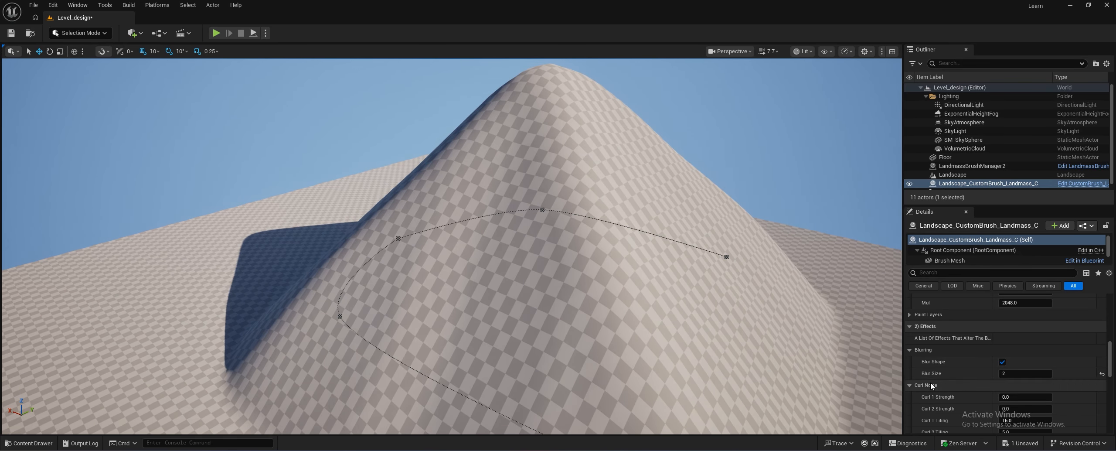
Add curl noise to the brush with strengths 0.84 and about 1.09, Curl 1 Tiling about 2696.69 and Curl 2 Tiling about 4.69
scroll(931, 382, down, 3)
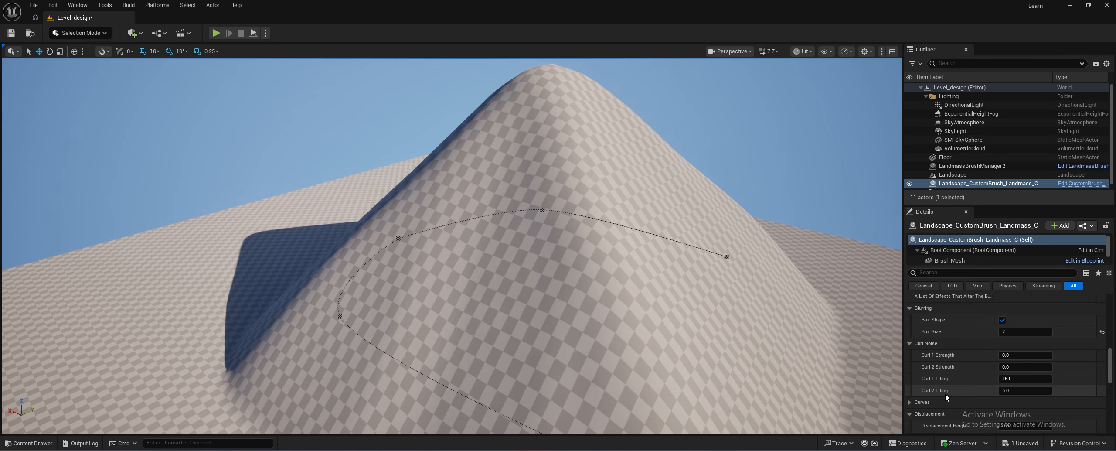
drag(1047, 354, 1024, 390)
right_drag(829, 332, 829, 360)
key(s)
drag(1020, 390, 1021, 390)
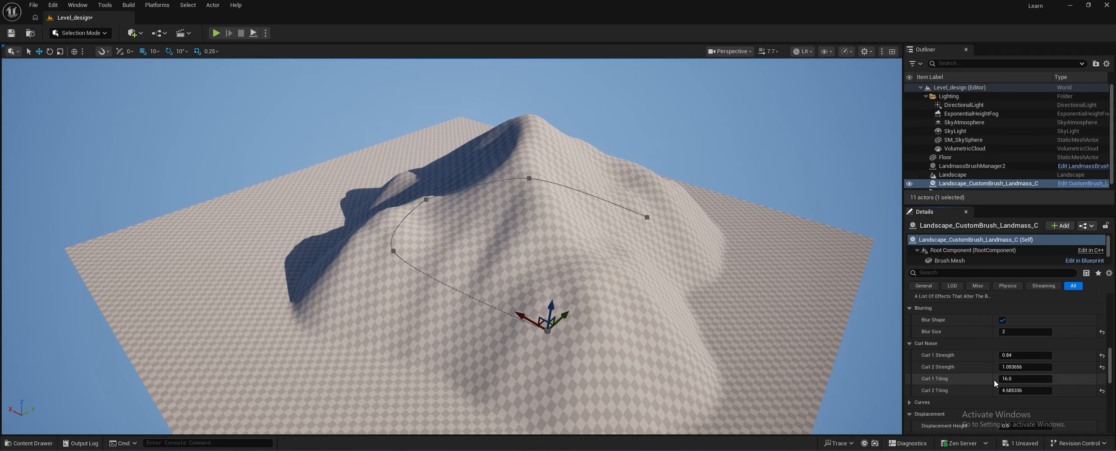
drag(1002, 379, 1020, 377)
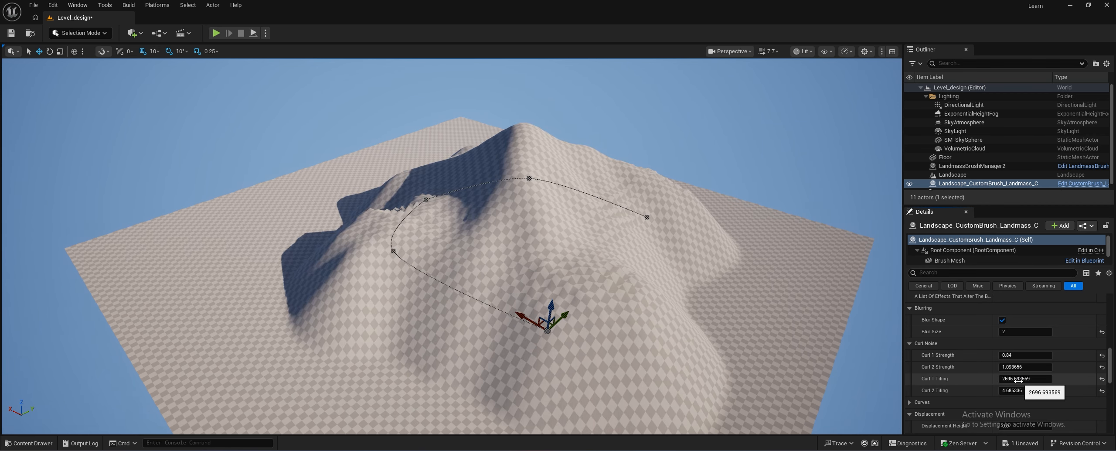
Reset the brush's Curl 1 Tiling to 16.0 and raise its Curl 2 Tiling to about 14.01
click(1102, 379)
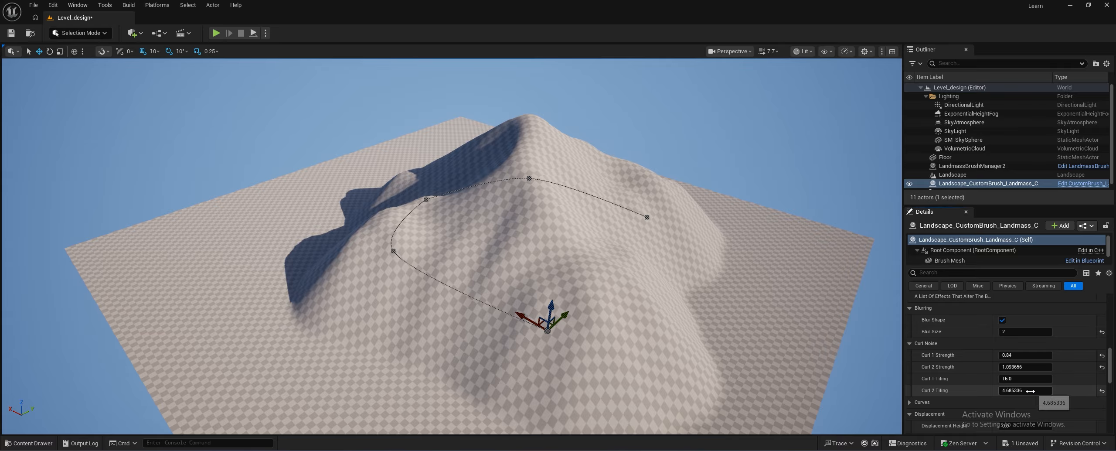
mouse_move(1038, 389)
mouse_down()
mouse_move(1050, 390)
mouse_move(1031, 391)
mouse_move(1040, 390)
mouse_up()
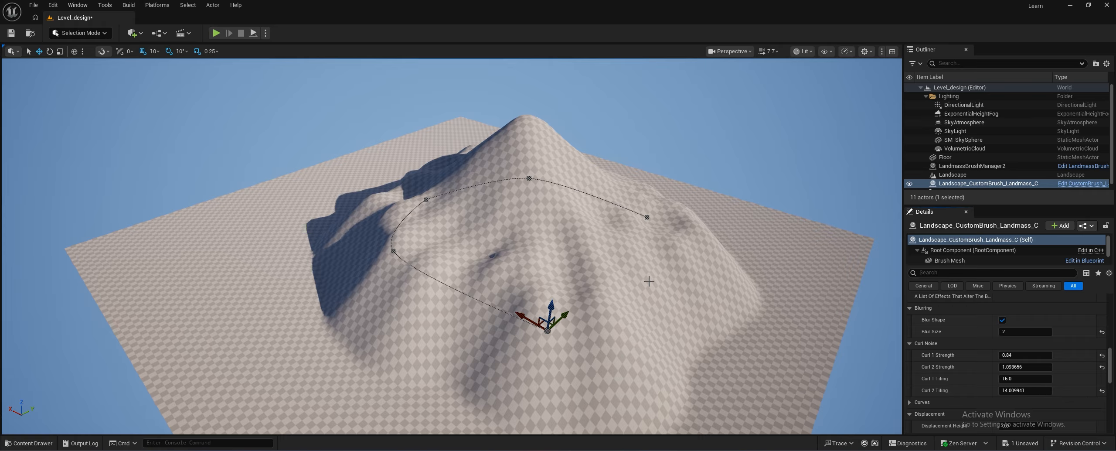
Try Displacement Height values from about 303.59 up to about 17353.56 on the brush, and reset the height to 0.0
scroll(952, 376, down, 2)
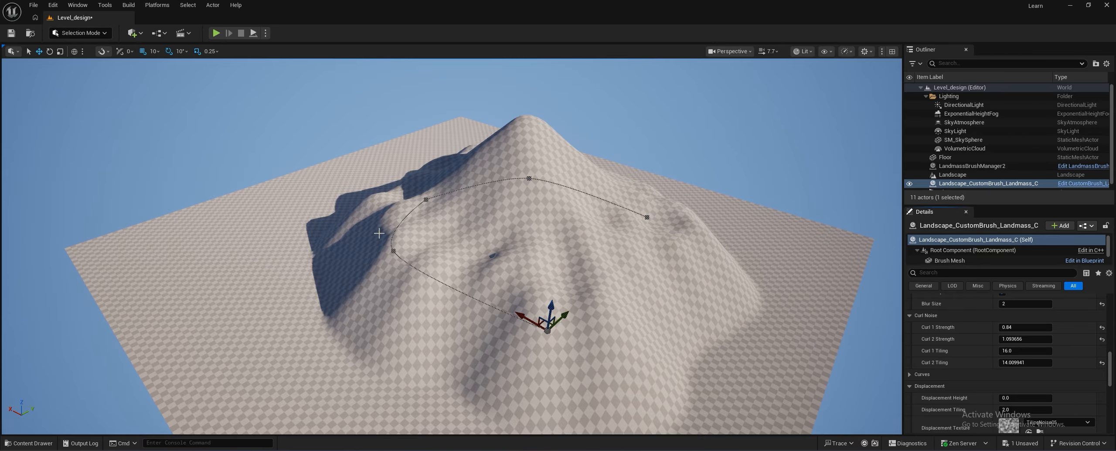
mouse_move(432, 214)
right_down()
mouse_move(514, 310)
mouse_move(433, 214)
right_up()
scroll(977, 332, down, 5)
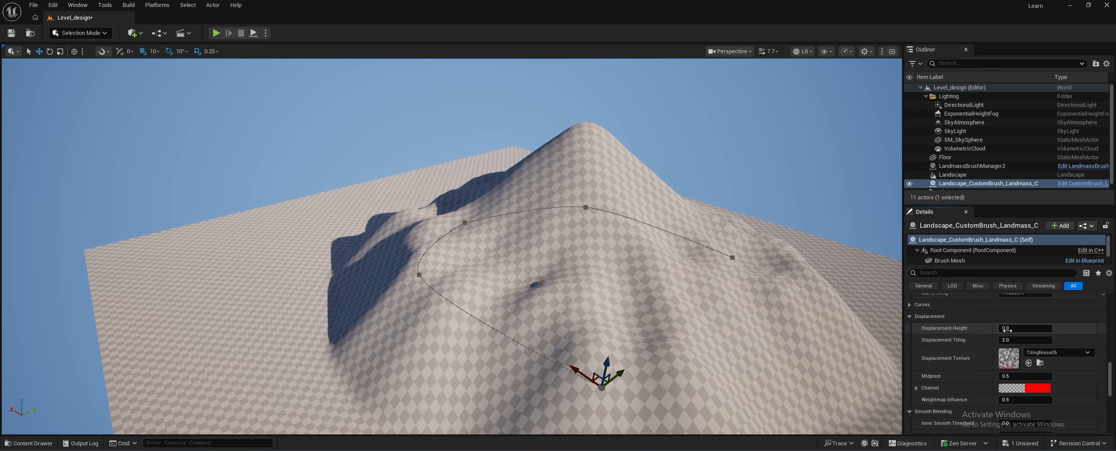
mouse_move(1008, 330)
mouse_down()
mouse_move(1038, 329)
mouse_move(1020, 330)
mouse_up()
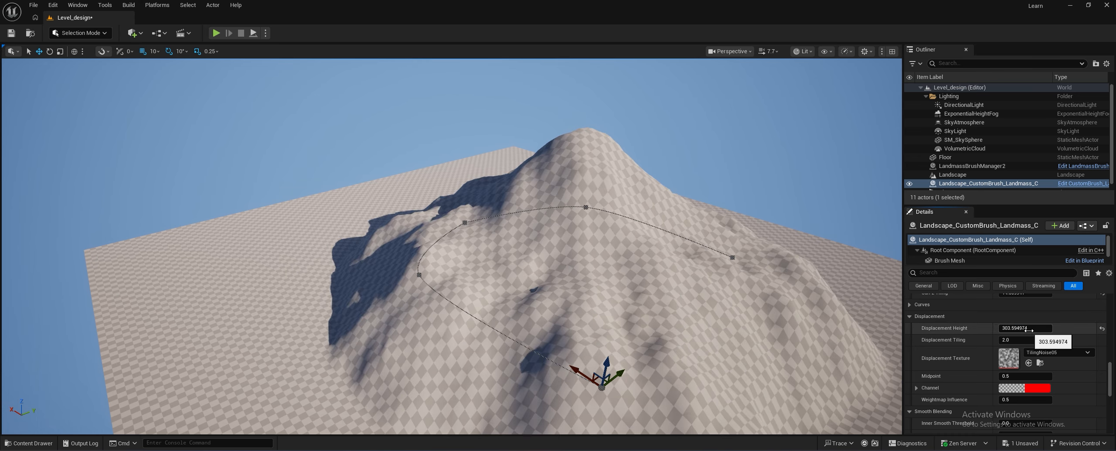
drag(1028, 330, 1012, 330)
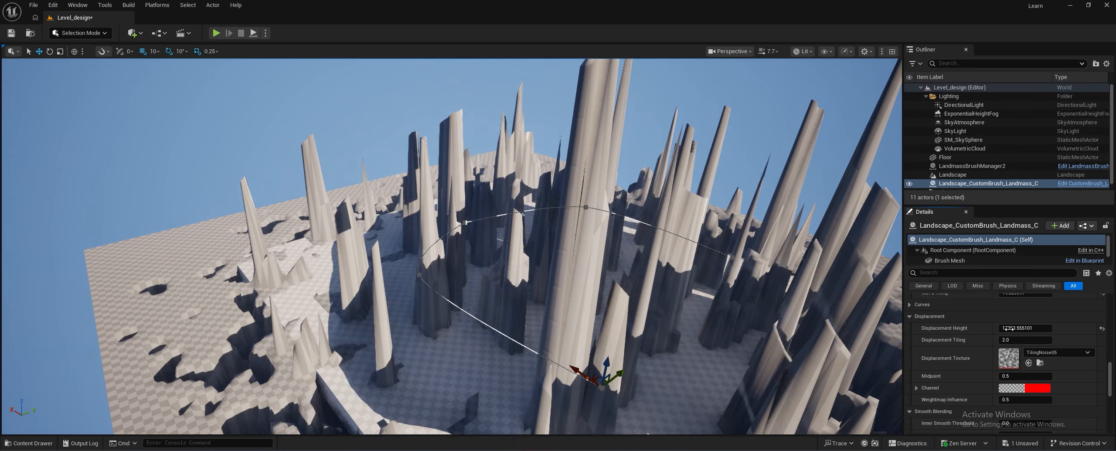
drag(1010, 329, 1055, 329)
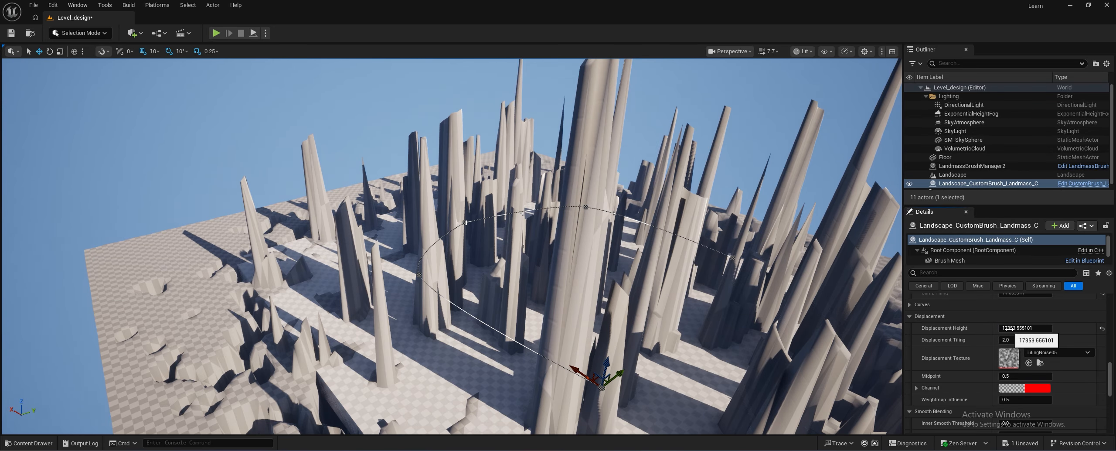
click(1102, 329)
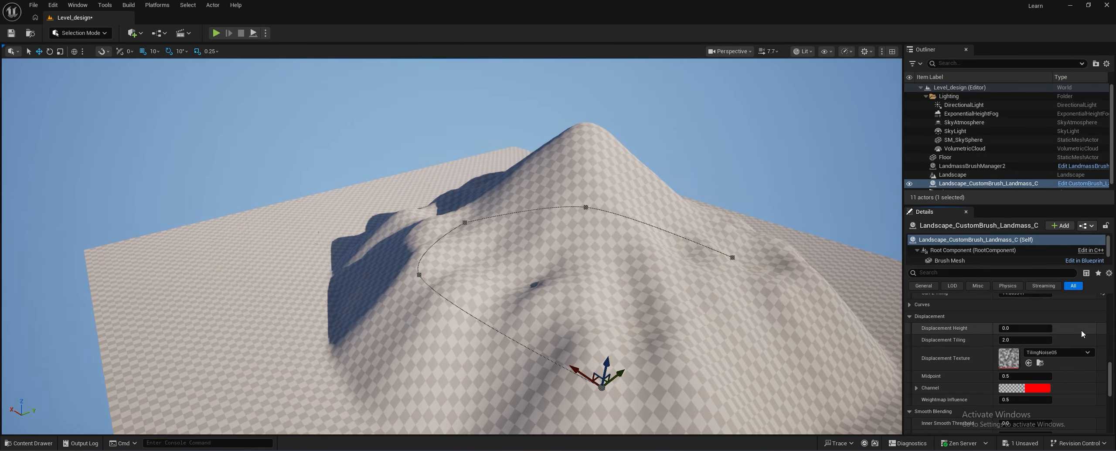
Set the brush's Displacement Height to 450
drag(1032, 331, 1040, 331)
click(1022, 328)
text(4)
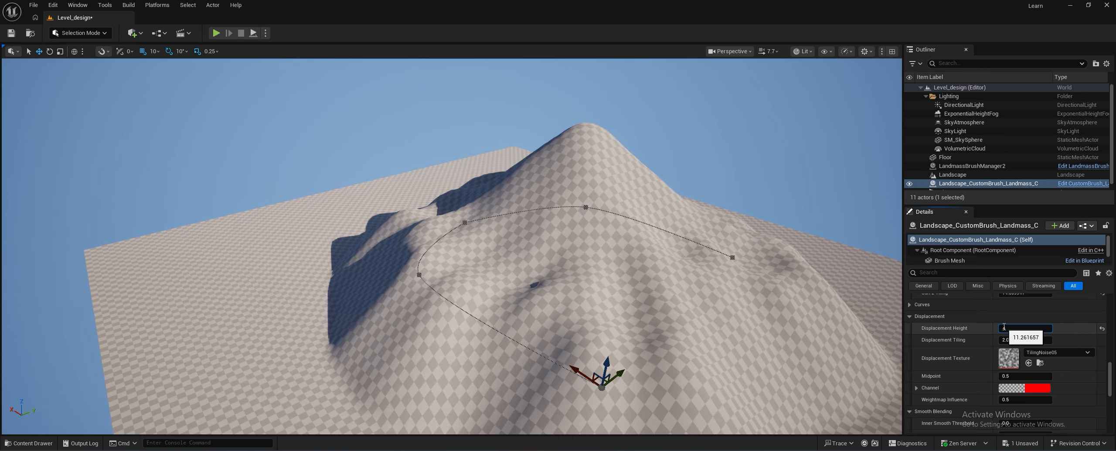
text(50)
key(Return)
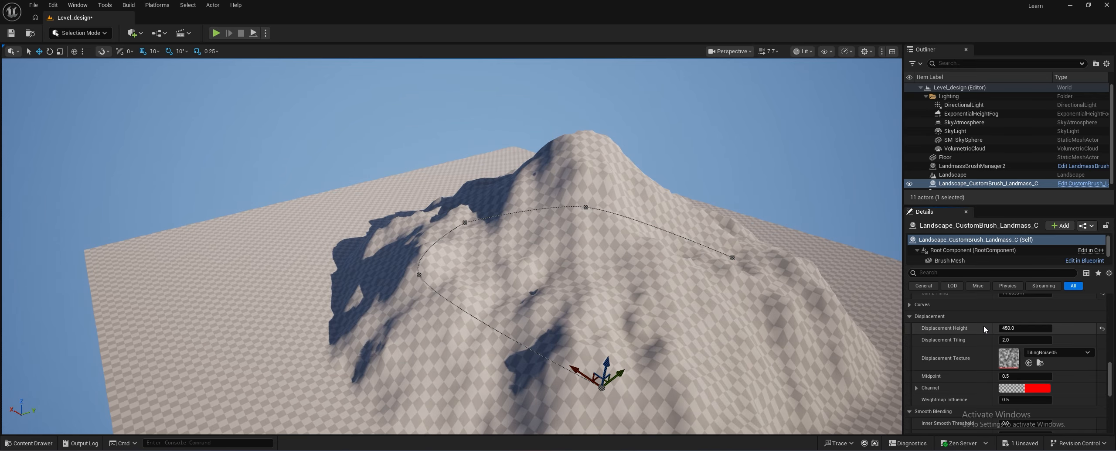
Inspect the displaced mountain surface up close and set the brush's Displacement Height to 250
key(w)
right_drag(585, 244, 489, 222)
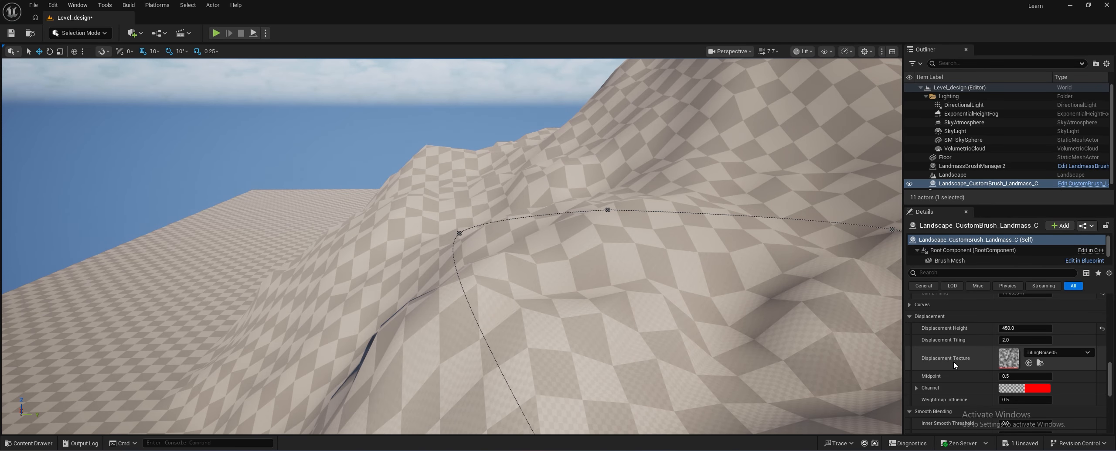
right_drag(741, 297, 452, 200)
right_drag(706, 239, 605, 222)
click(1037, 328)
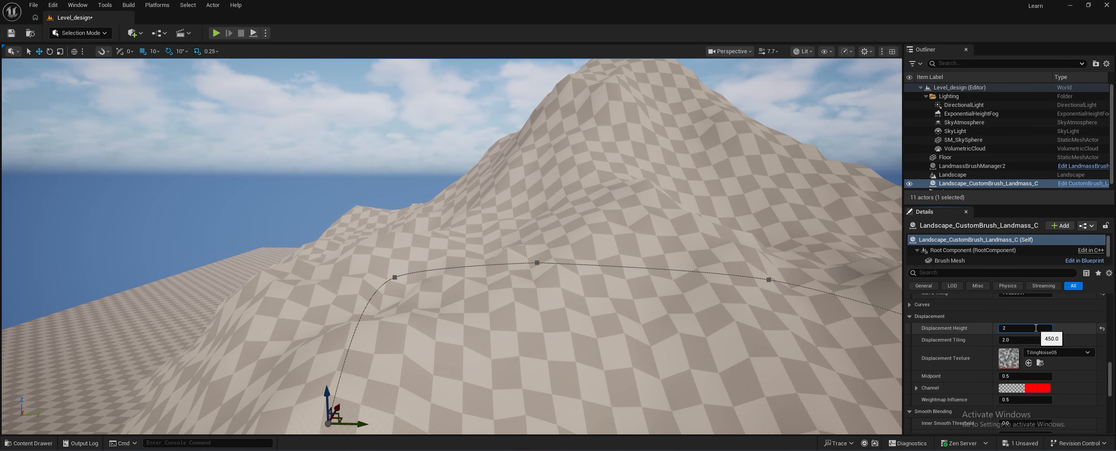
key(Return)
Try Displacement Tiling values of about 0.49, 13.75, 45 and 2.68 on the brush
right_drag(742, 296, 854, 325)
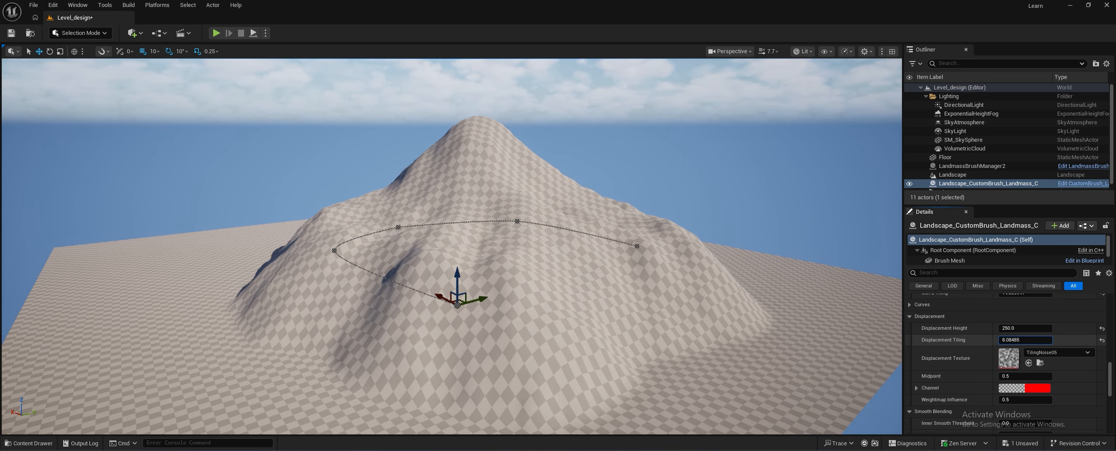
drag(1012, 340, 1014, 342)
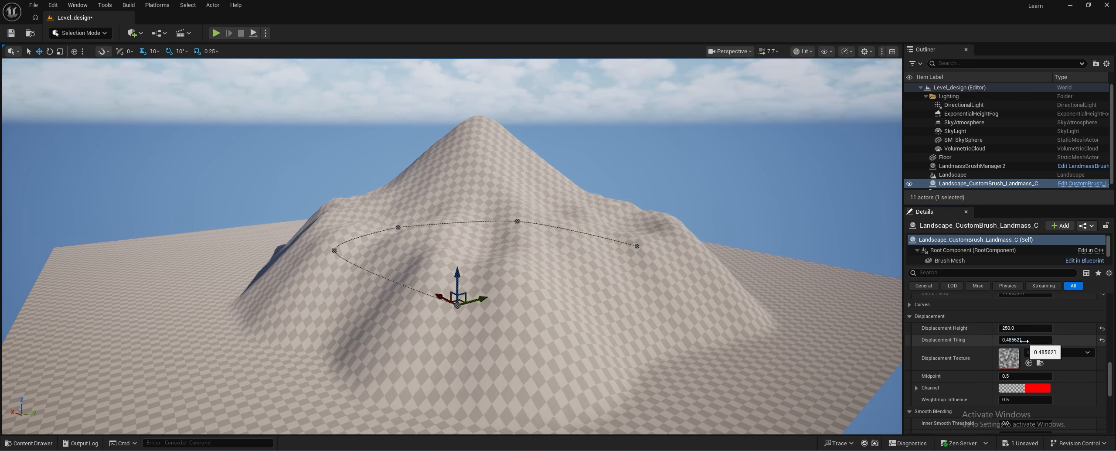
click(1050, 344)
key(Return)
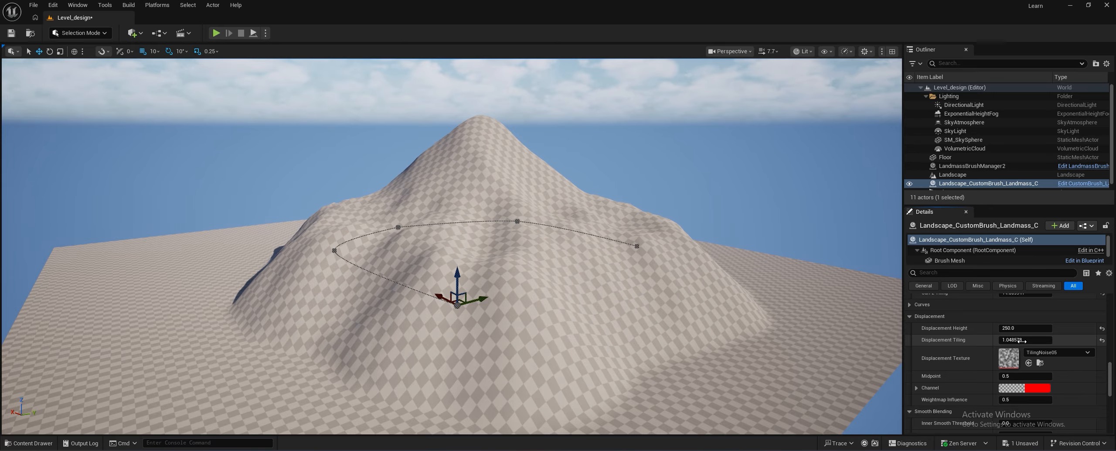
drag(1025, 341, 1025, 341)
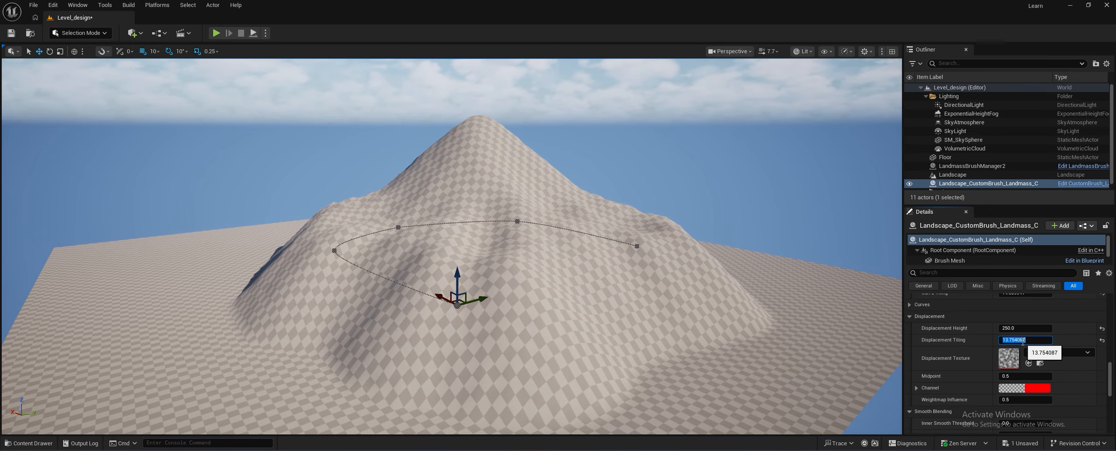
text(45)
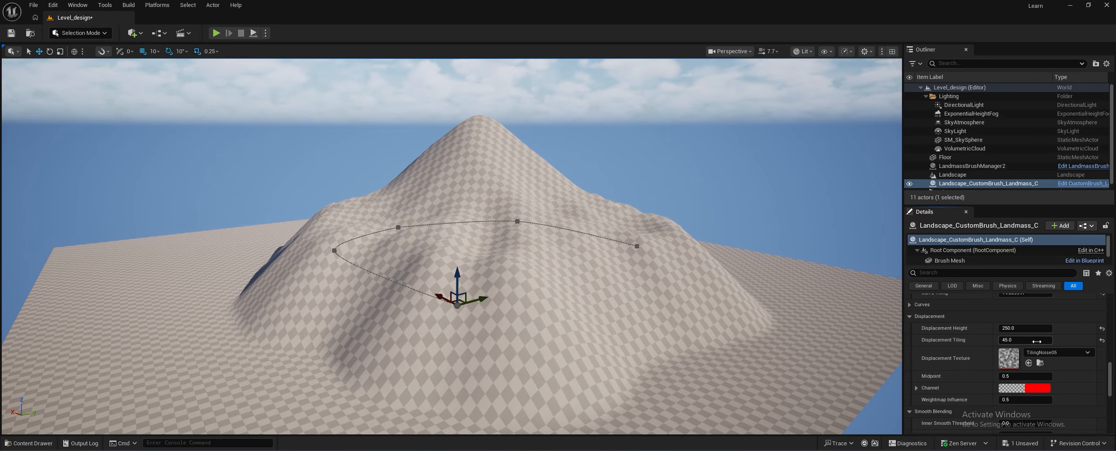
mouse_move(1037, 341)
mouse_down()
mouse_move(1003, 341)
mouse_move(1035, 342)
mouse_up()
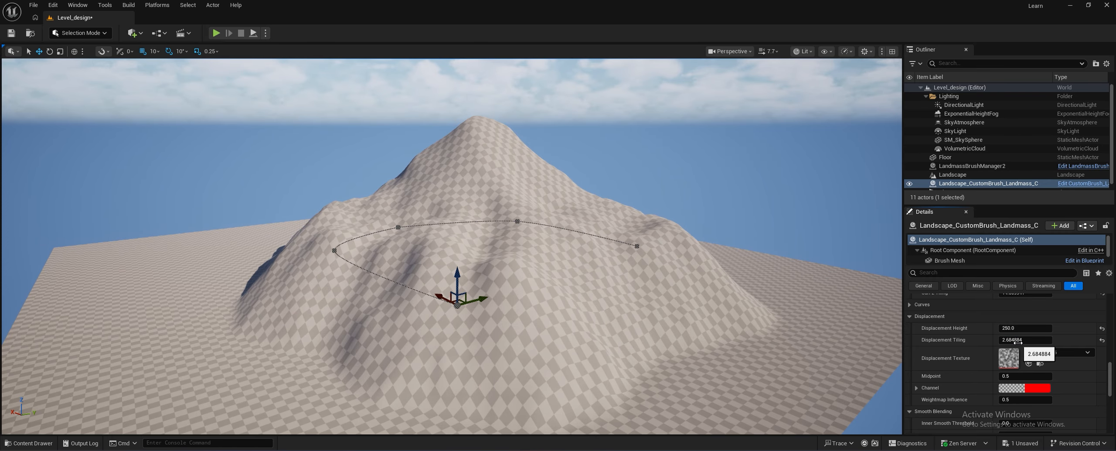
Try a Displacement Tiling of 45 on the brush once more and settle on 4
click(1023, 343)
text(45)
key(Return)
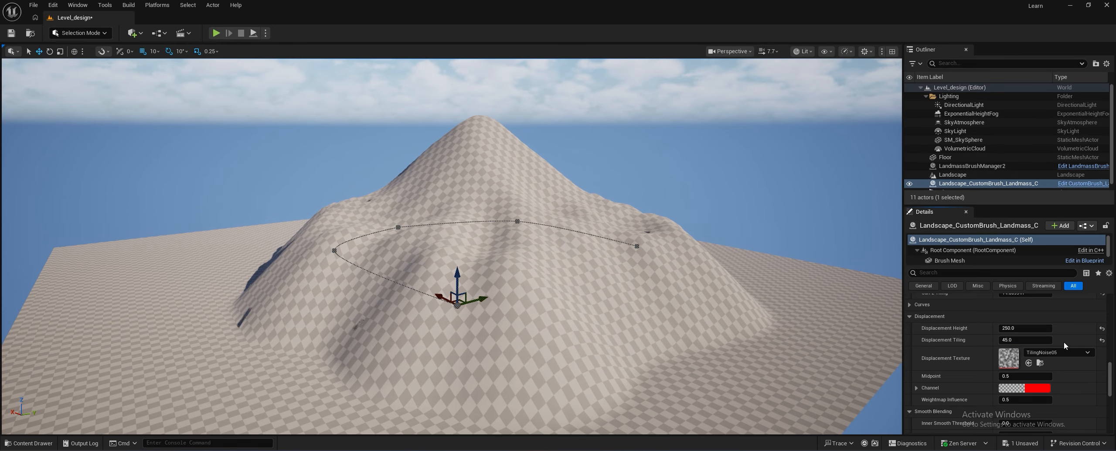
key(Return)
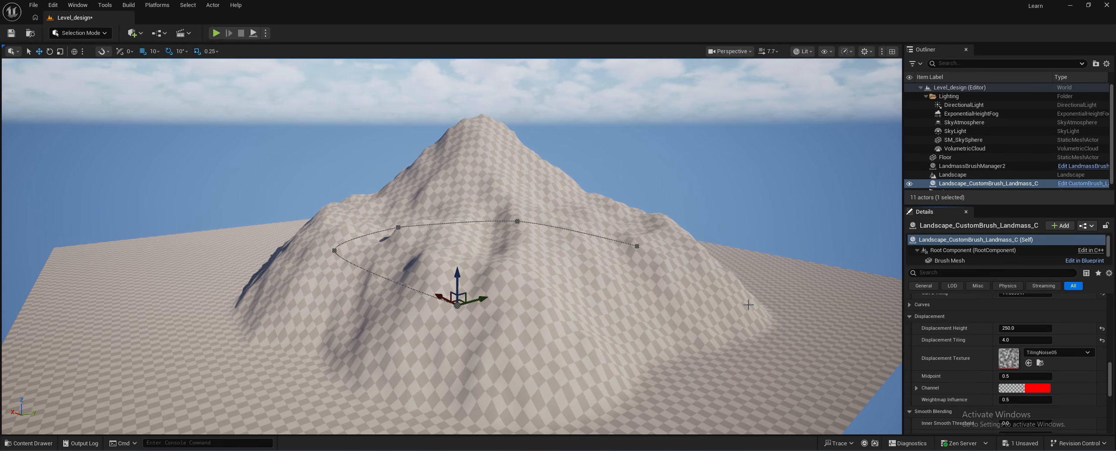
Try raising the displacement Midpoint to about 14.7 while viewing the mountain from above, and restore it to 0.5
right_drag(748, 304, 749, 371)
key(e)
key(w)
key(s)
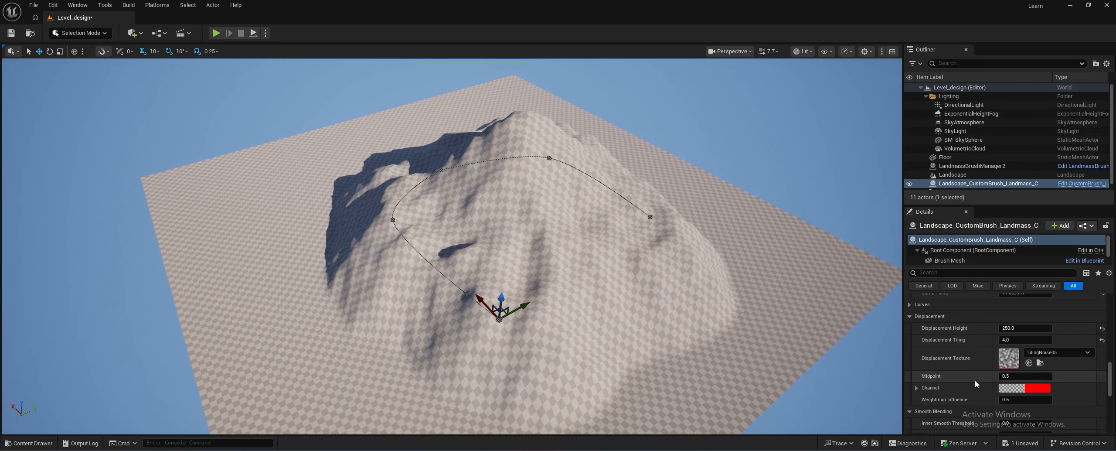
drag(1026, 376, 1047, 383)
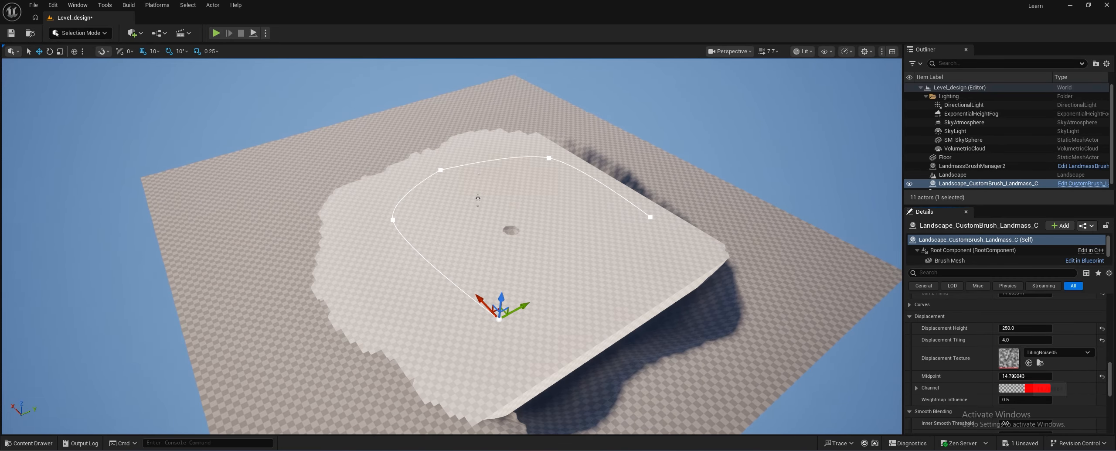
click(1102, 377)
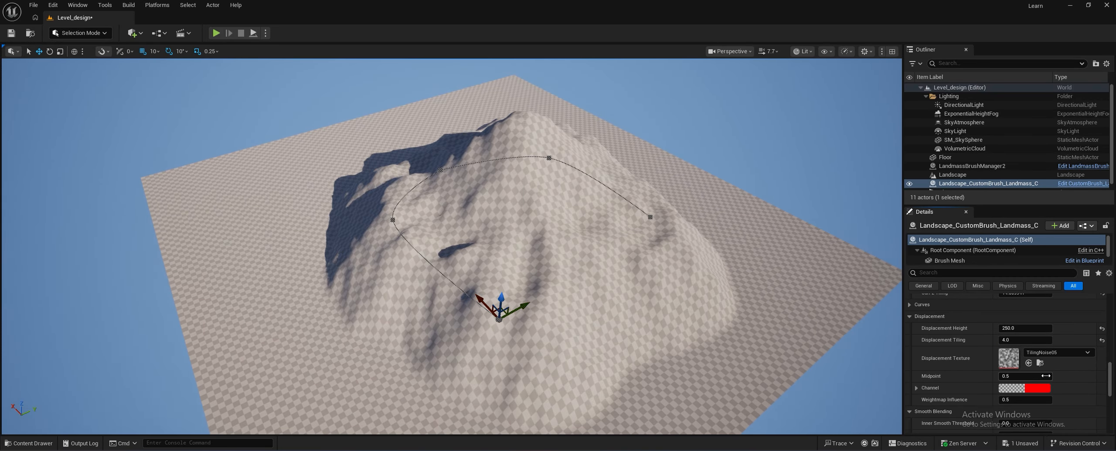
drag(1029, 378, 1034, 376)
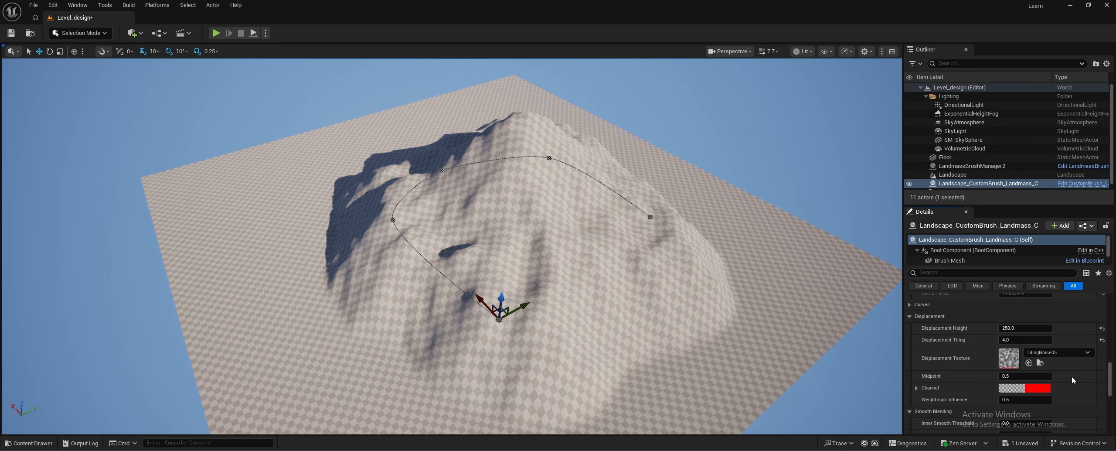
Switch the brush's Displacement Texture to TNoise1024
scroll(1073, 380, down, 1)
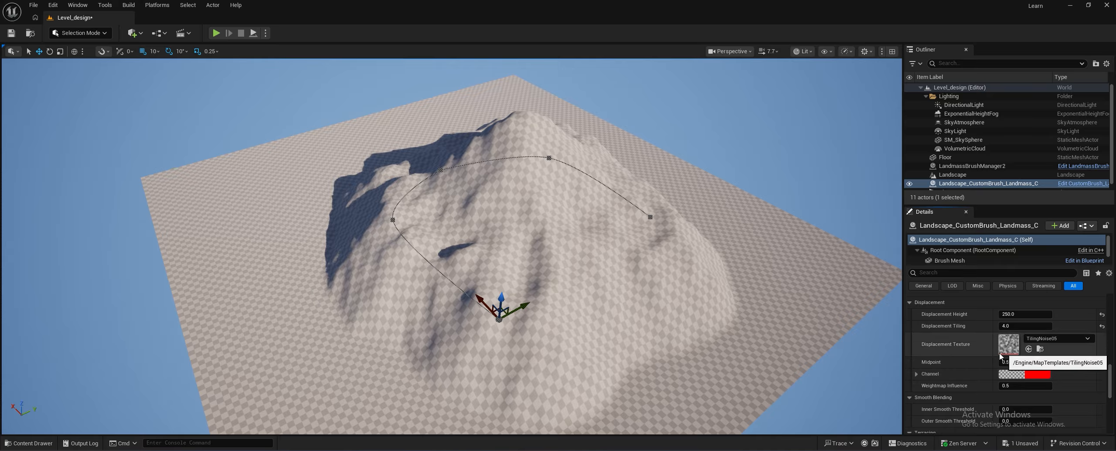
click(1040, 338)
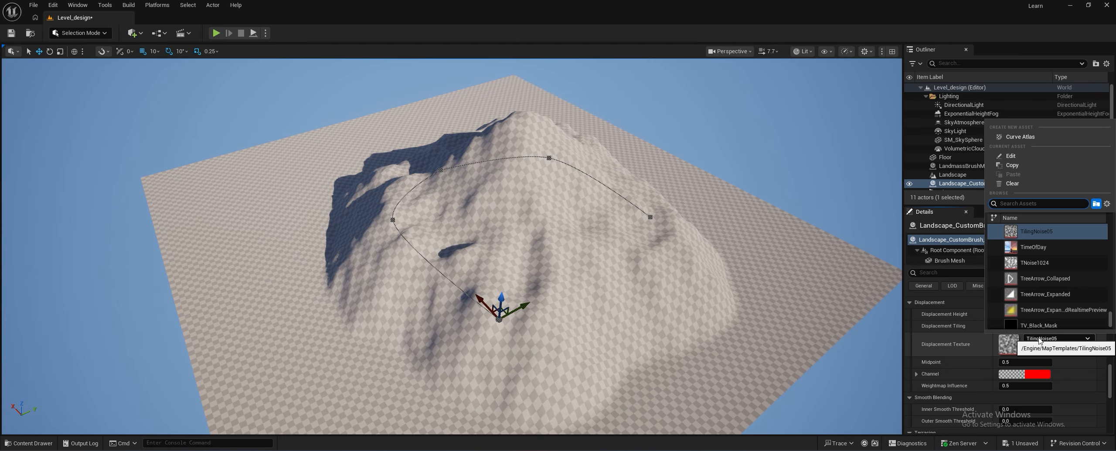
click(1036, 262)
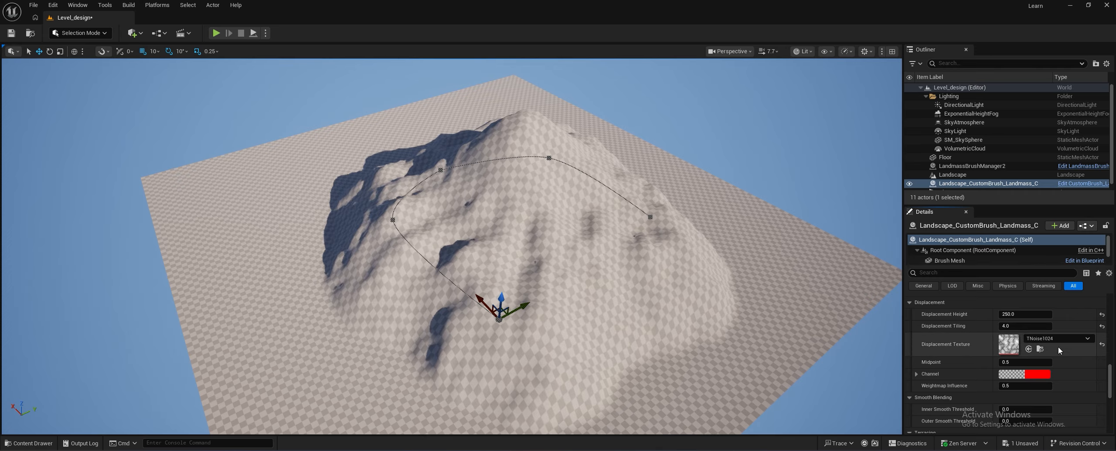
Search the displacement textures for "nois", try the T_NoiseShape texture on the brush and undo that change
click(1058, 339)
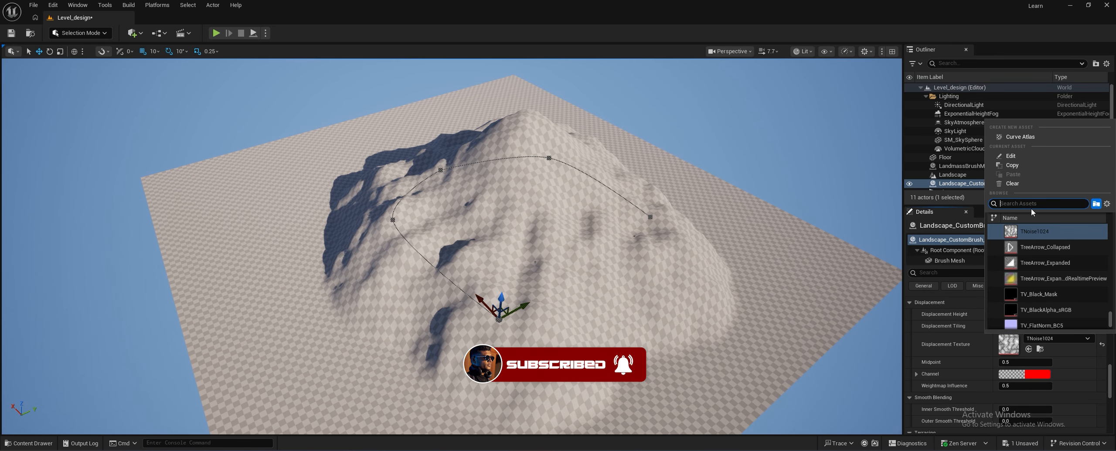
text(nois)
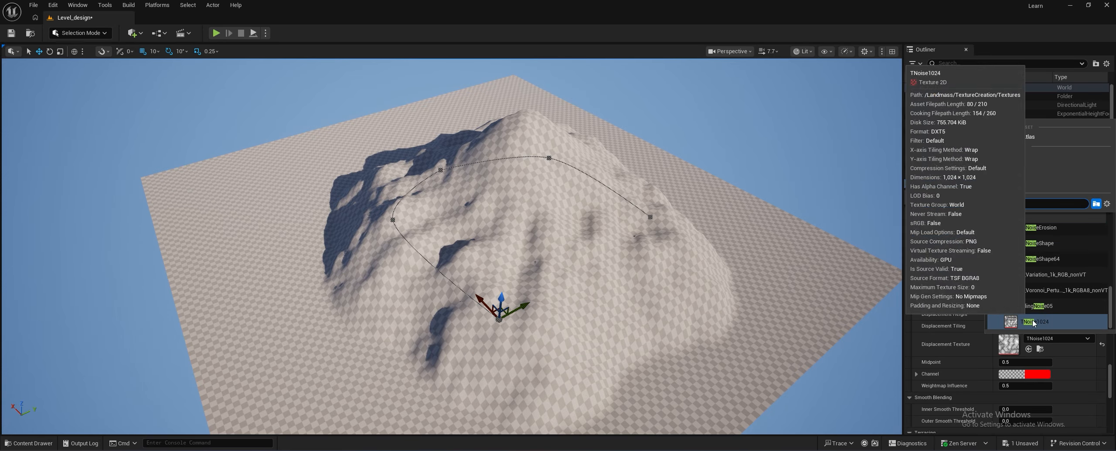
scroll(1044, 301, up, 3)
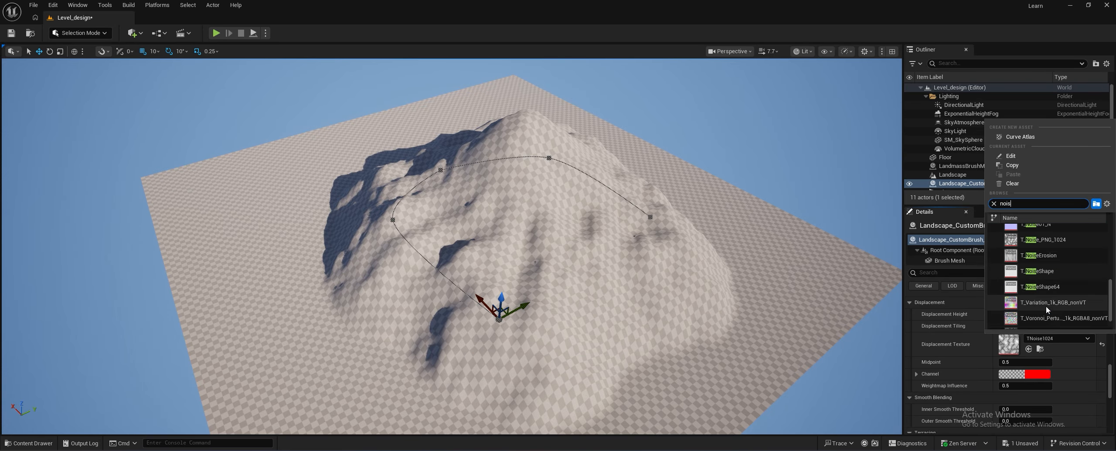
click(1039, 270)
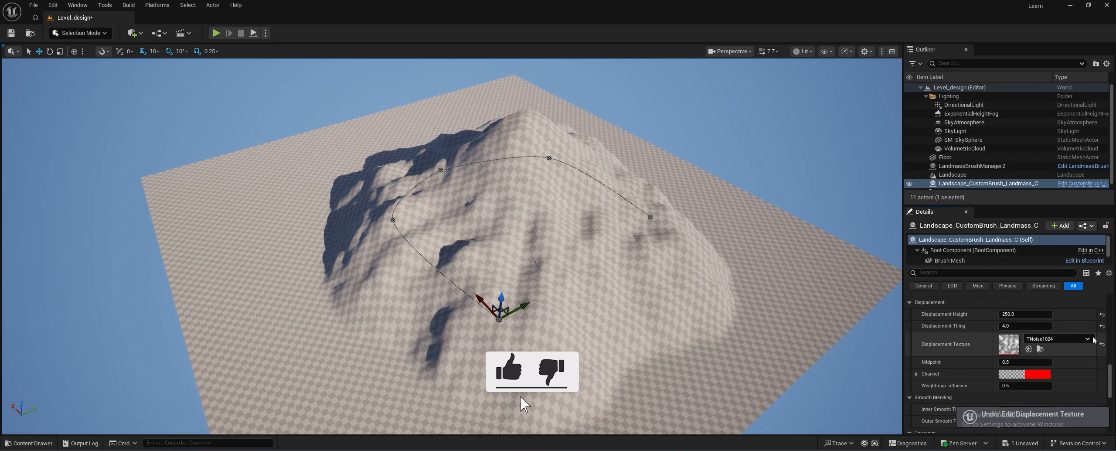
Set the brush's Displacement Texture back to TilingNoise05
click(1089, 339)
scroll(1018, 285, up, 4)
click(1019, 260)
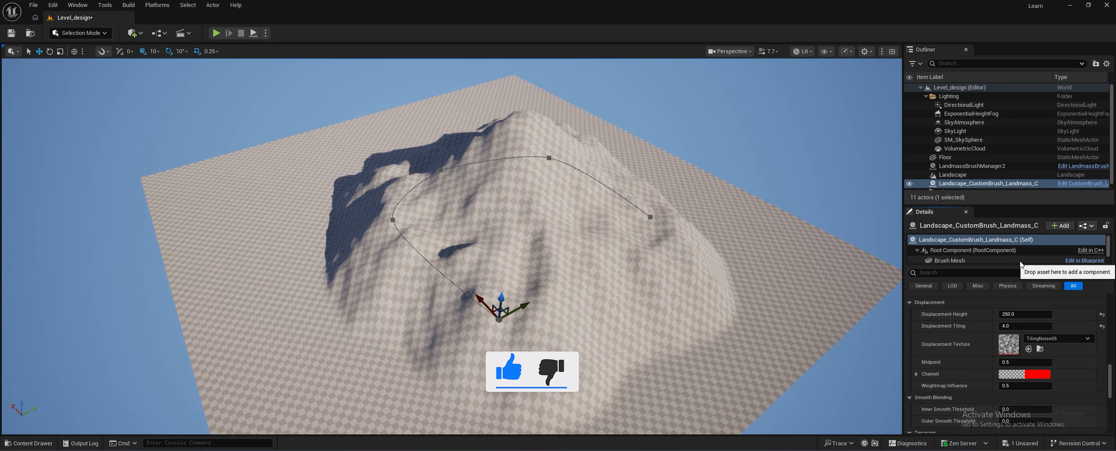
Try an Inner Smooth Threshold of about 610 on the mountain brush and reset it to 0
right_drag(685, 208, 669, 197)
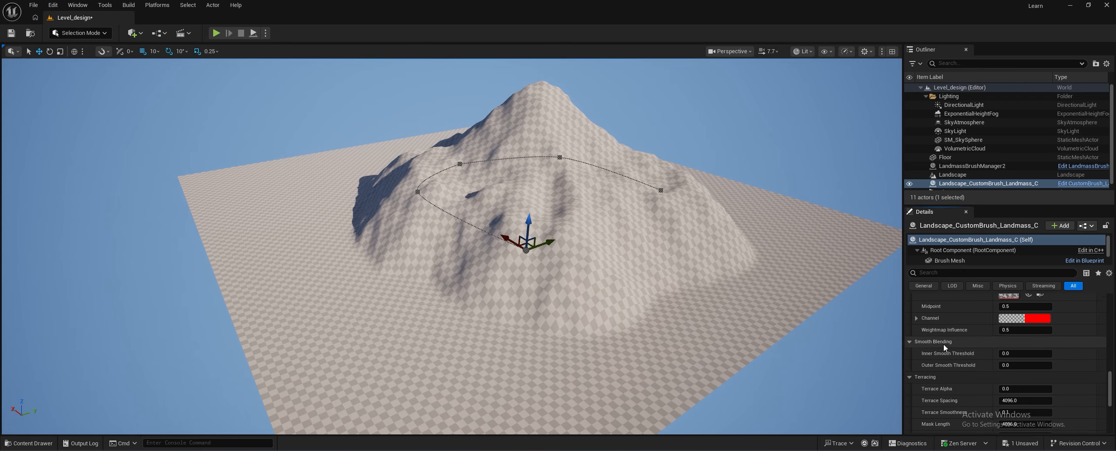
scroll(944, 344, down, 1)
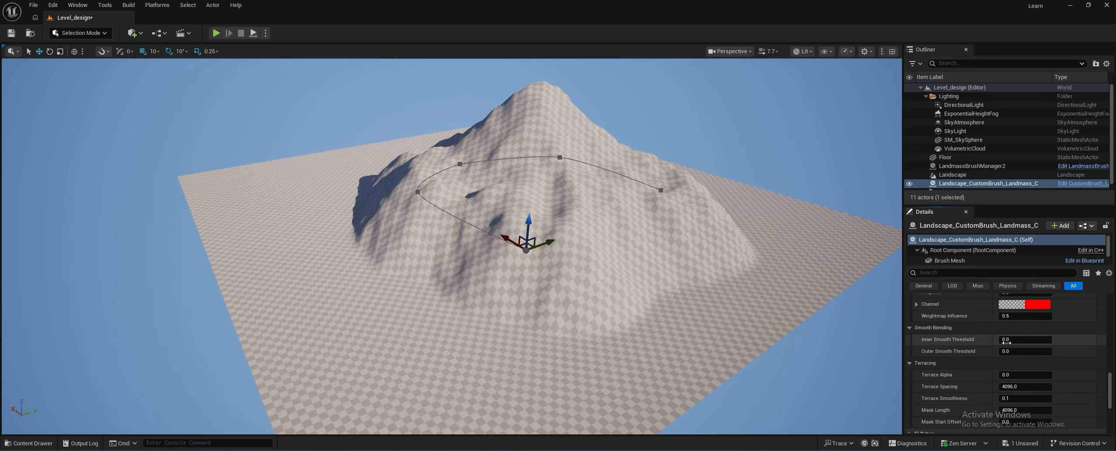
drag(1021, 339, 1047, 339)
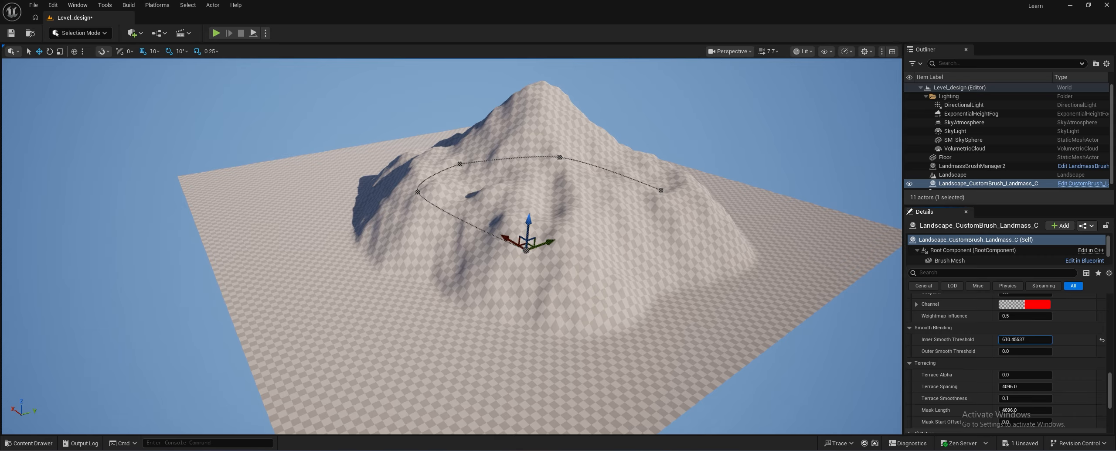
click(1102, 339)
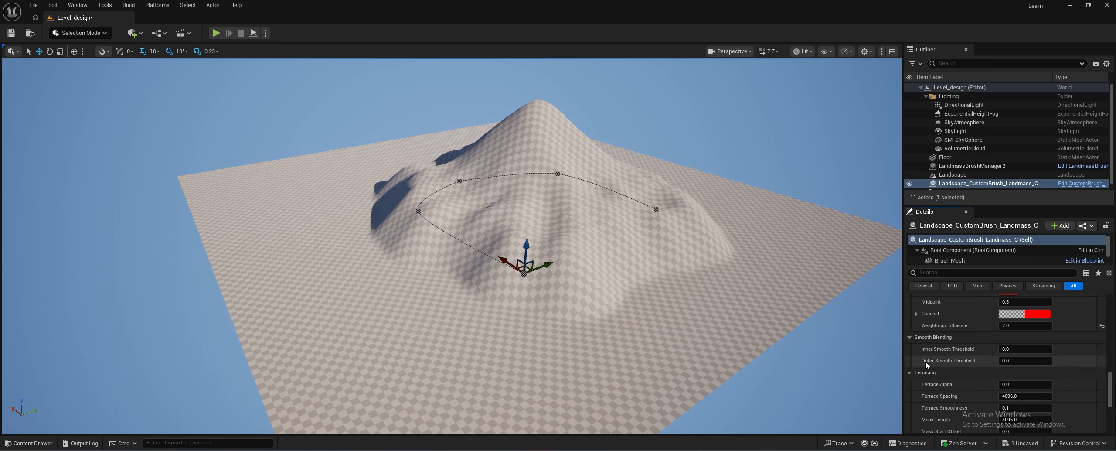
Set the brush's Outer Smooth Threshold to about 2156 and collapse the Terracing settings
drag(1013, 361, 1047, 361)
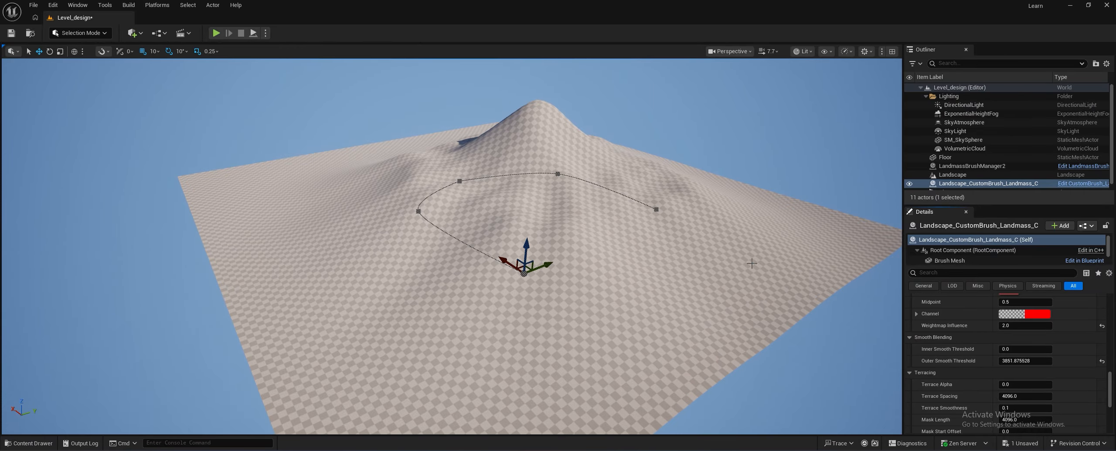
drag(1014, 361, 1040, 362)
click(1018, 369)
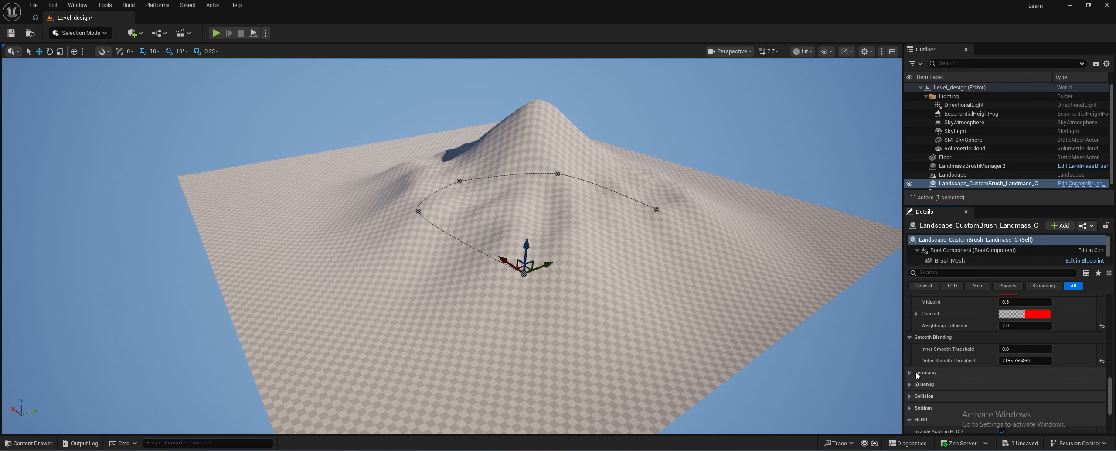
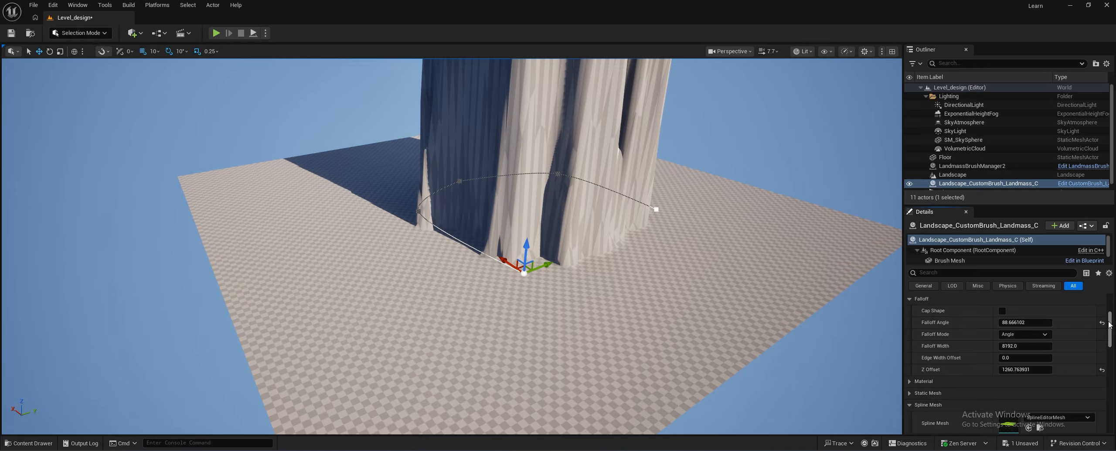
Reset the brush's Falloff Angle to its default and try angles of 65 and 35
click(1103, 322)
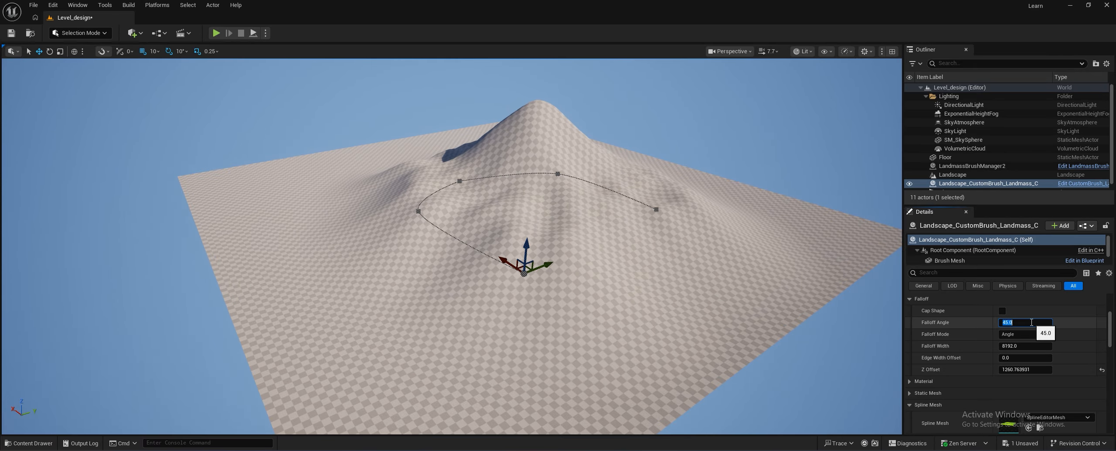
click(1032, 322)
text(65)
key(Return)
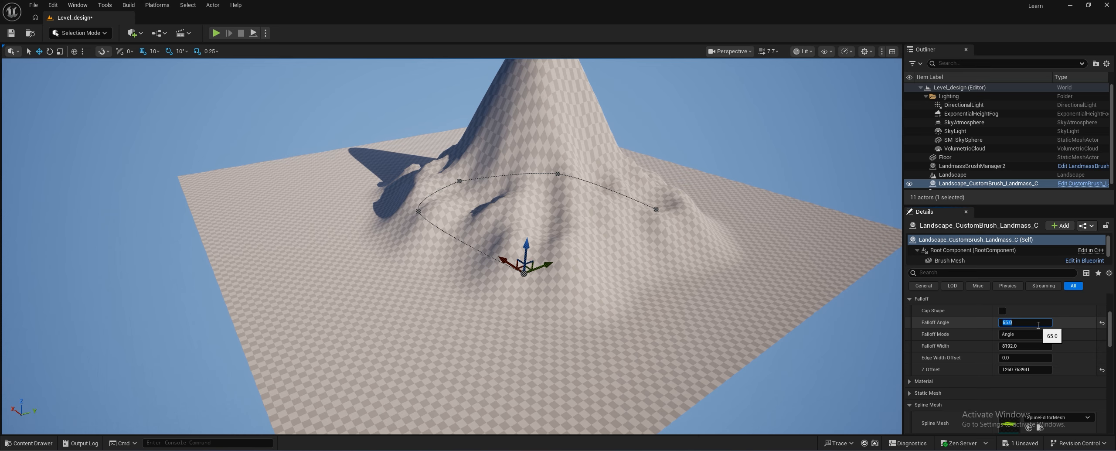
text(35)
key(Return)
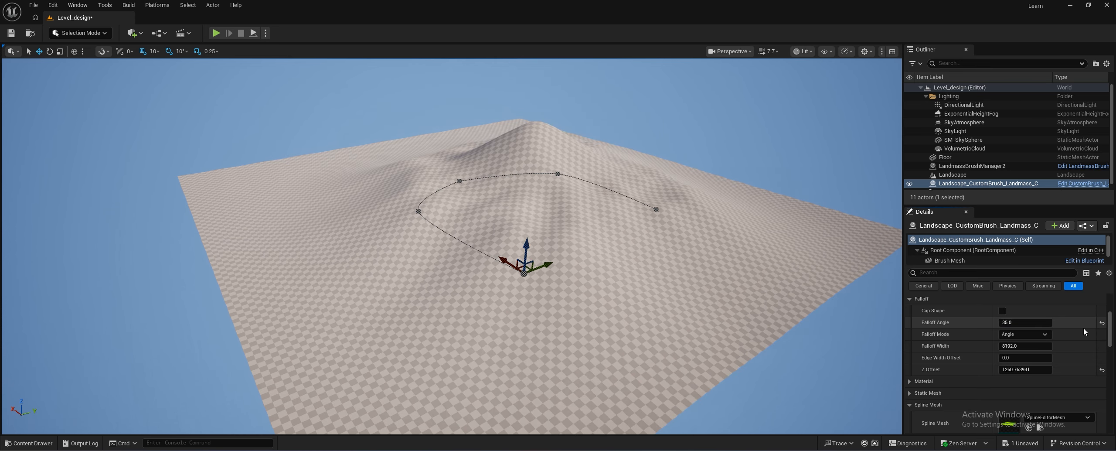
Set the brush's Falloff Angle to 50
click(1033, 322)
text(50)
key(Return)
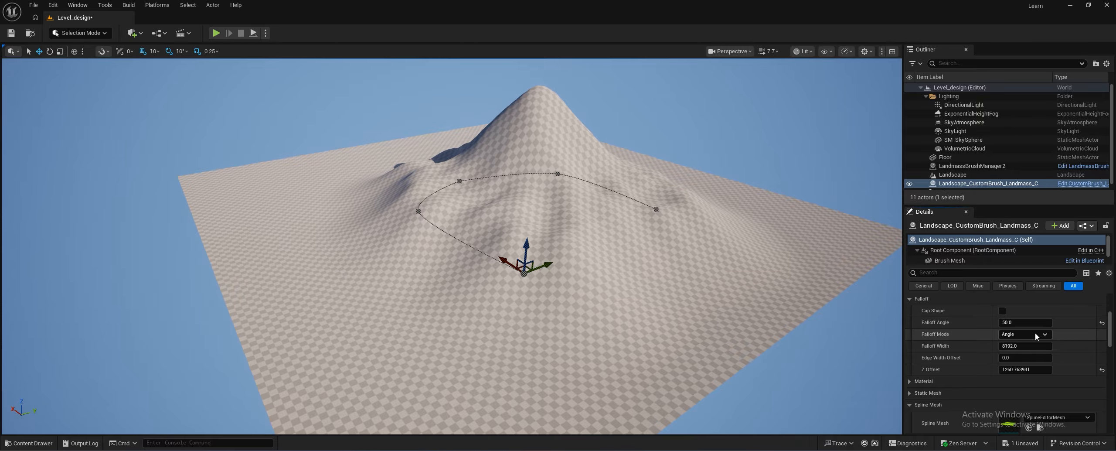
After trying and resetting the Falloff Width, set the Edge Width Offset to 125 and the Z Offset to about 1282
drag(1020, 346, 1037, 370)
click(1102, 346)
click(1013, 357)
text(125)
key(Return)
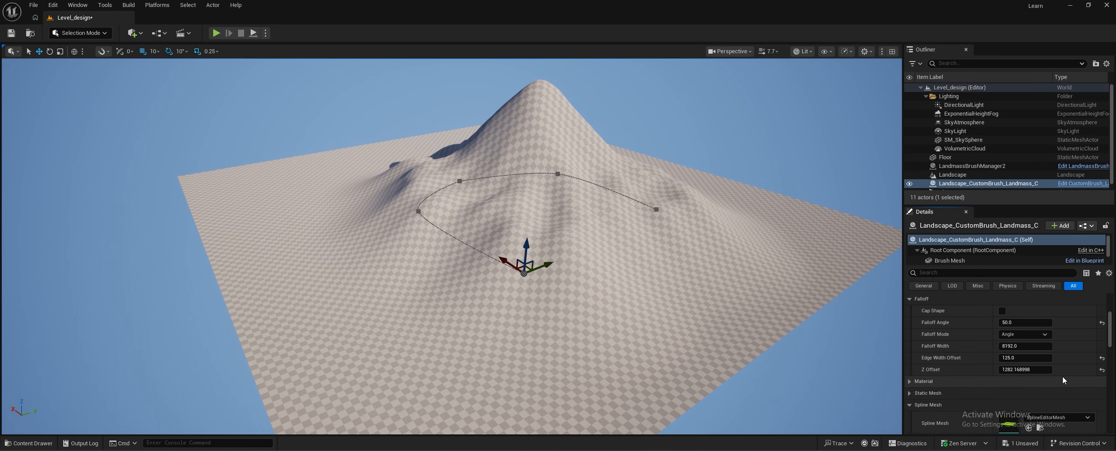
Set the curl noise to a Curl 1 Strength of about 1.46, Curl 2 Strength of about 0.95 and Curl 2 Tiling of about 3.37
scroll(1065, 378, down, 1)
scroll(1065, 376, down, 2)
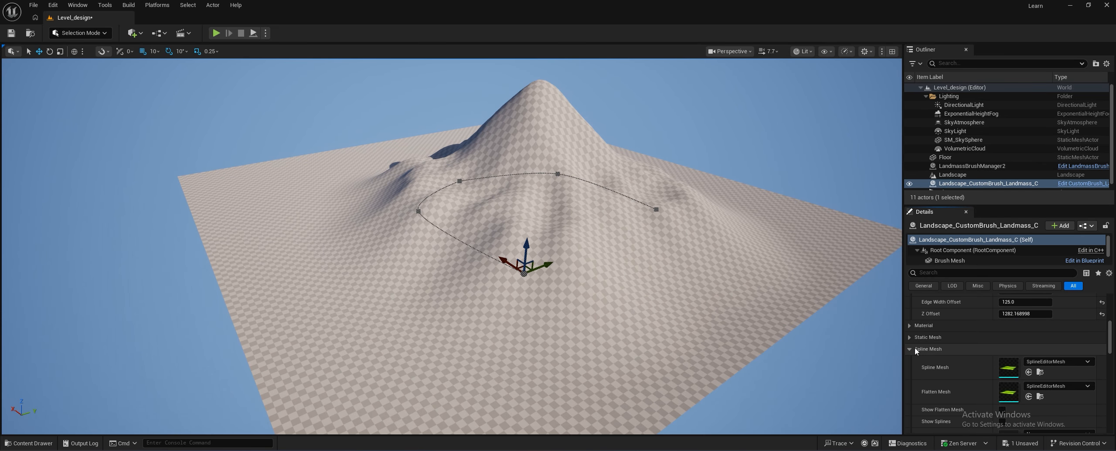
click(910, 349)
scroll(910, 348, down, 2)
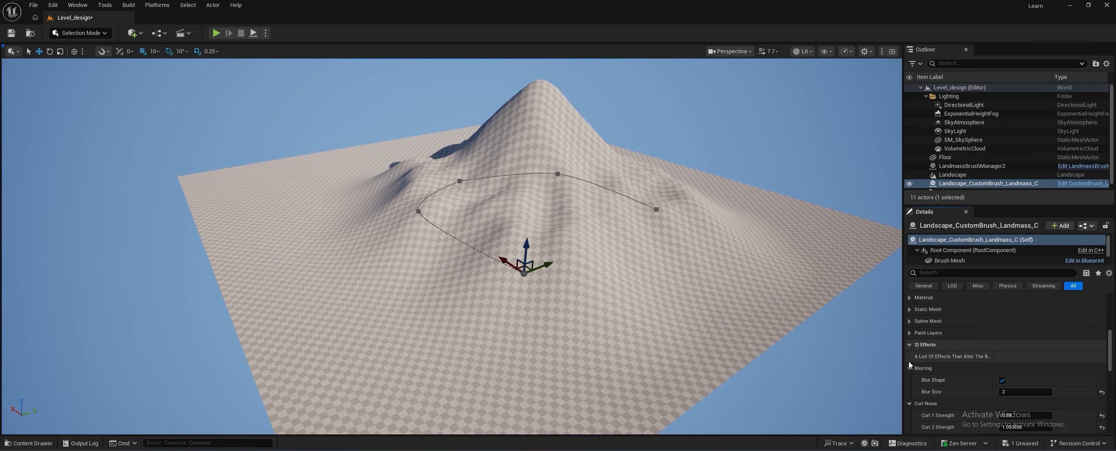
scroll(910, 365, down, 3)
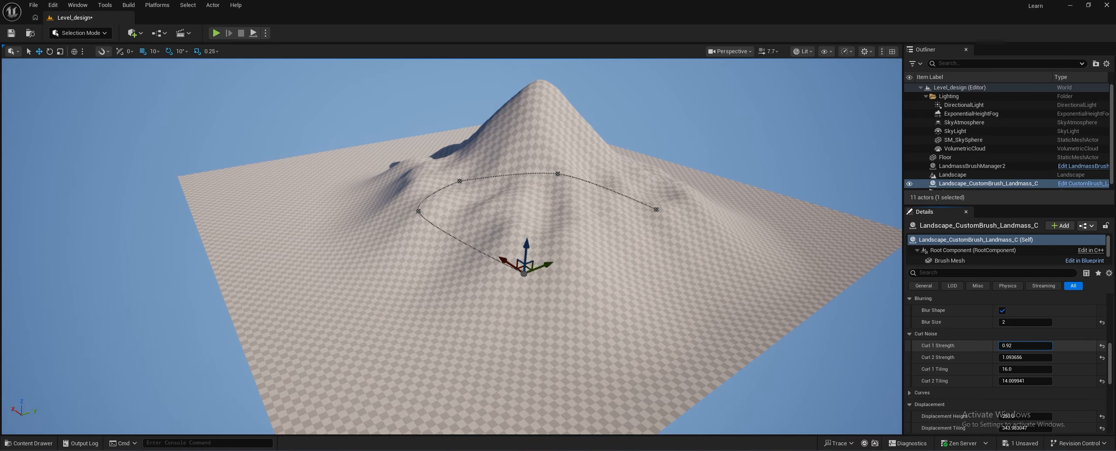
mouse_move(1025, 346)
mouse_down()
mouse_move(1040, 346)
mouse_move(1025, 345)
mouse_up()
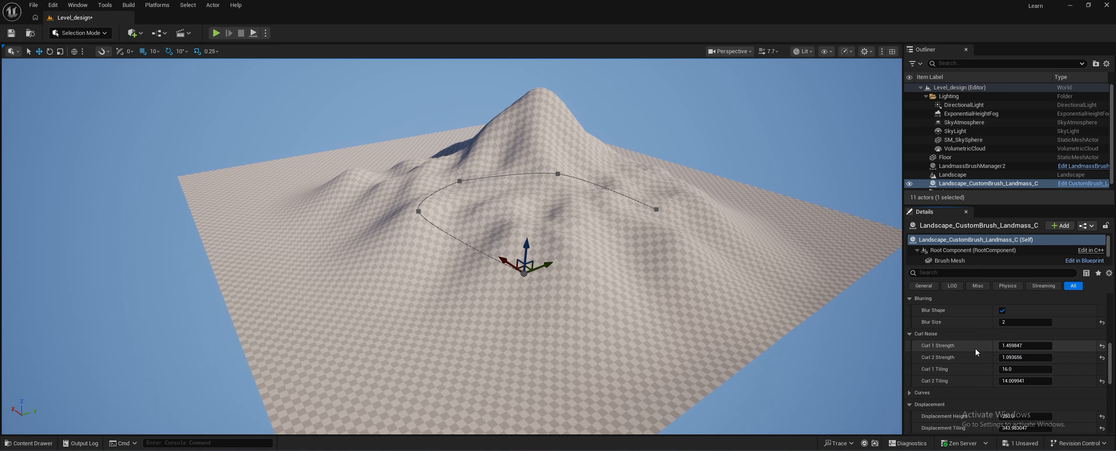
drag(1025, 358, 1044, 381)
click(1102, 370)
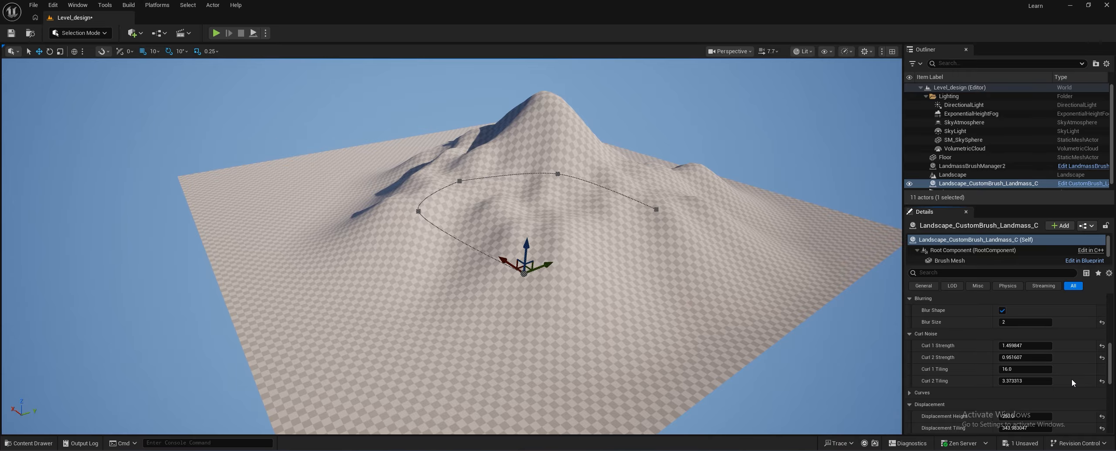
Turn off Blur Shape, inspect the unblurred mountain up close, and turn Blur Shape back on
click(1002, 311)
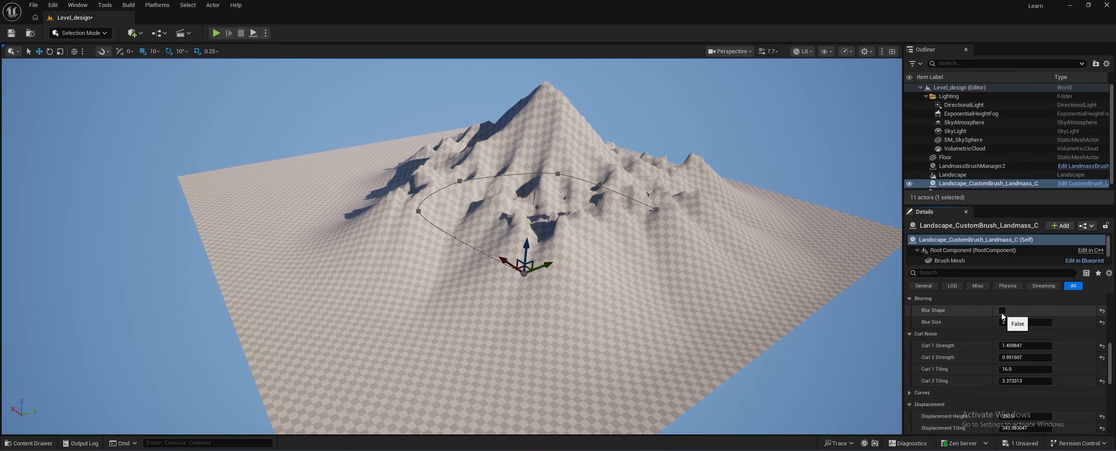
key(w)
right_drag(642, 243, 618, 233)
key(d)
key(s)
key(a)
key(d)
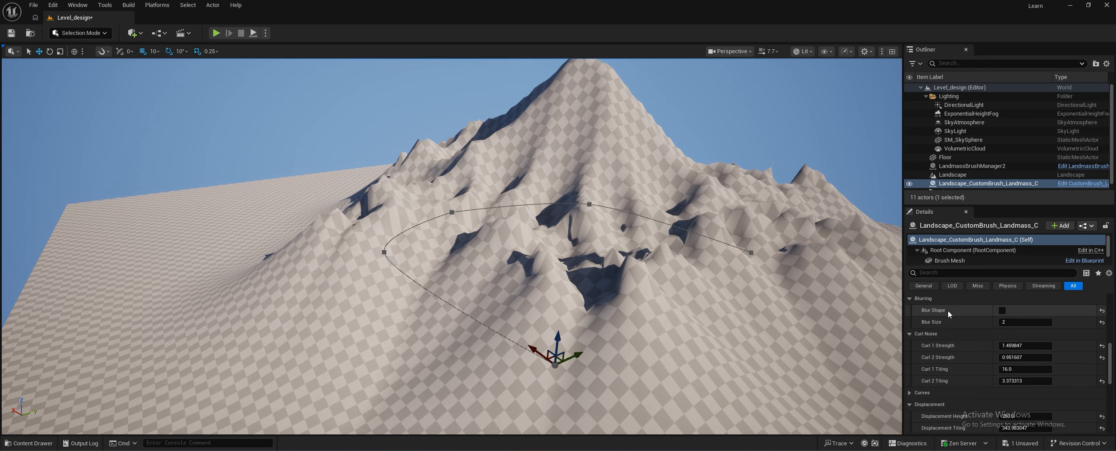
click(1002, 311)
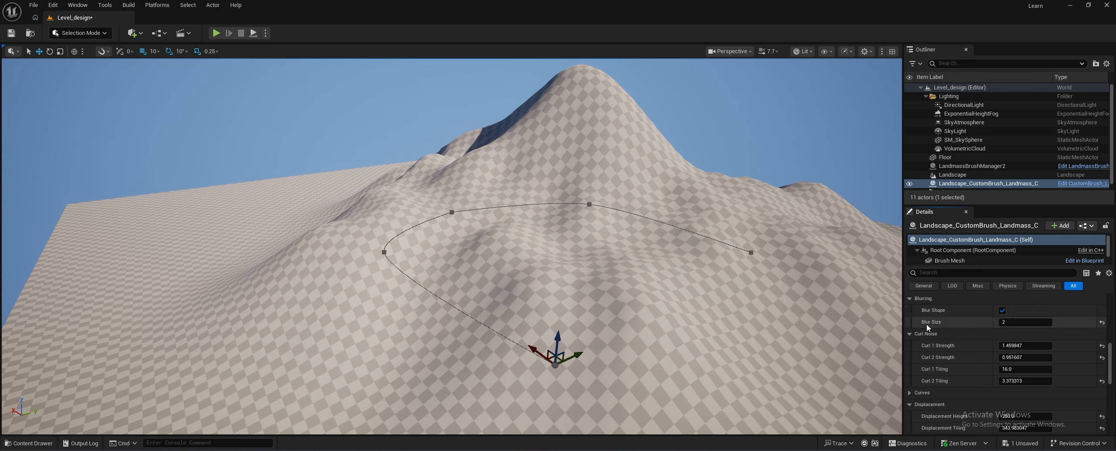
Set the brush's Displacement Texture to TNoise1024 and the Displacement Height to about 55
scroll(938, 336, down, 2)
scroll(955, 368, down, 3)
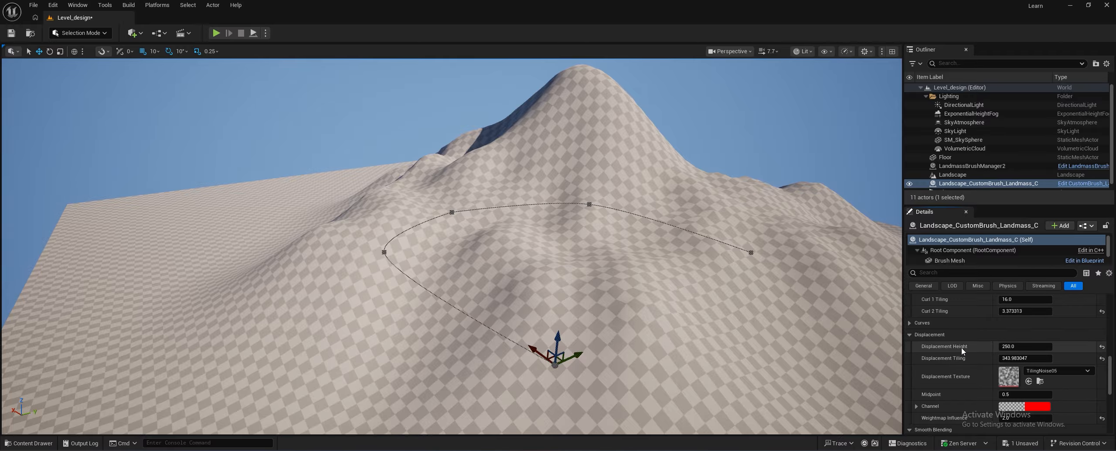
scroll(1012, 366, down, 2)
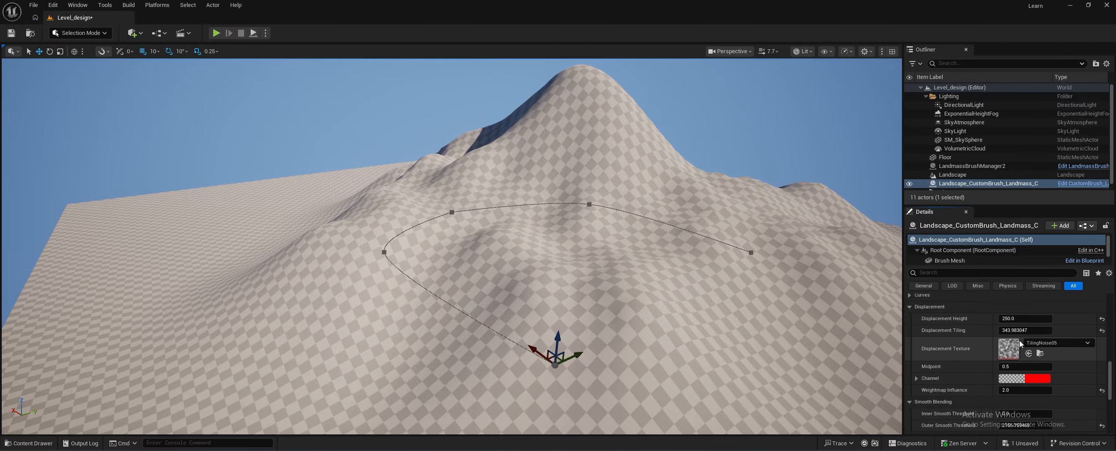
click(1047, 343)
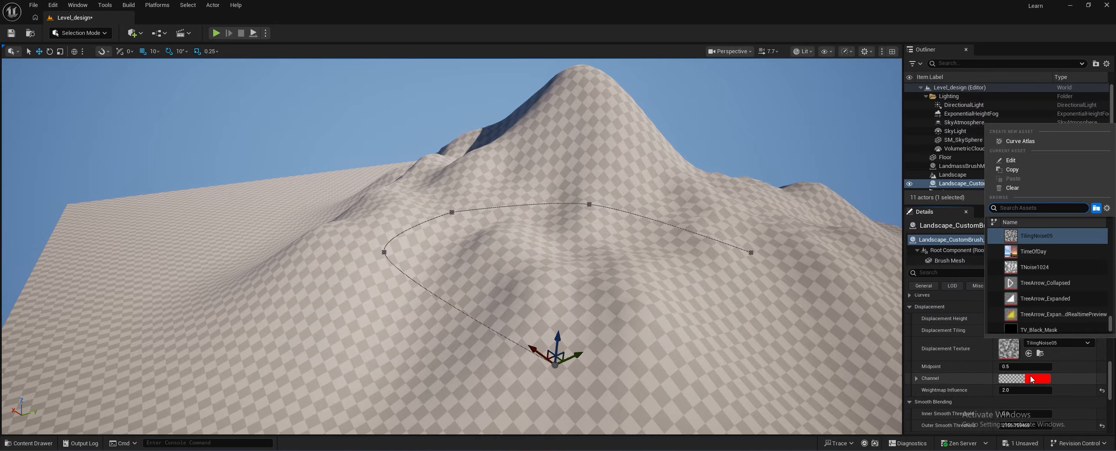
click(1034, 267)
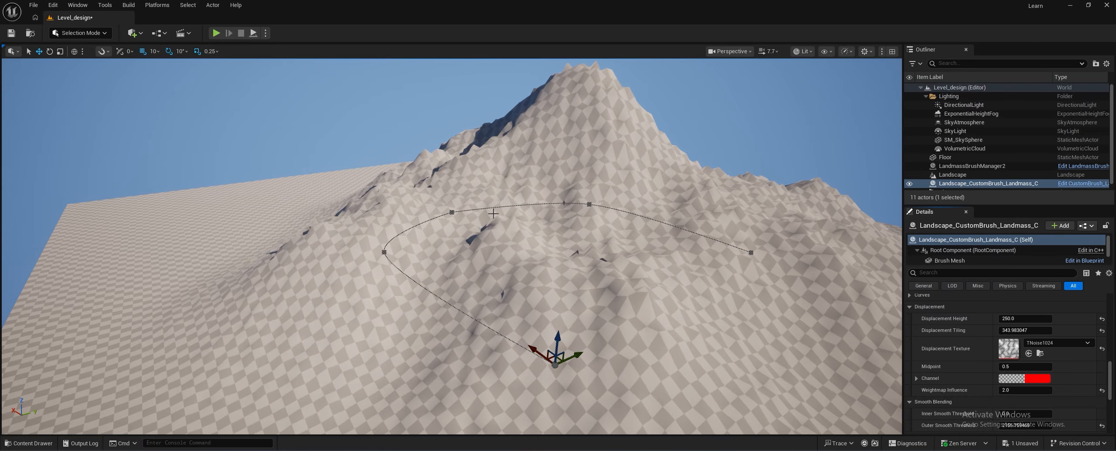
drag(1016, 320, 957, 320)
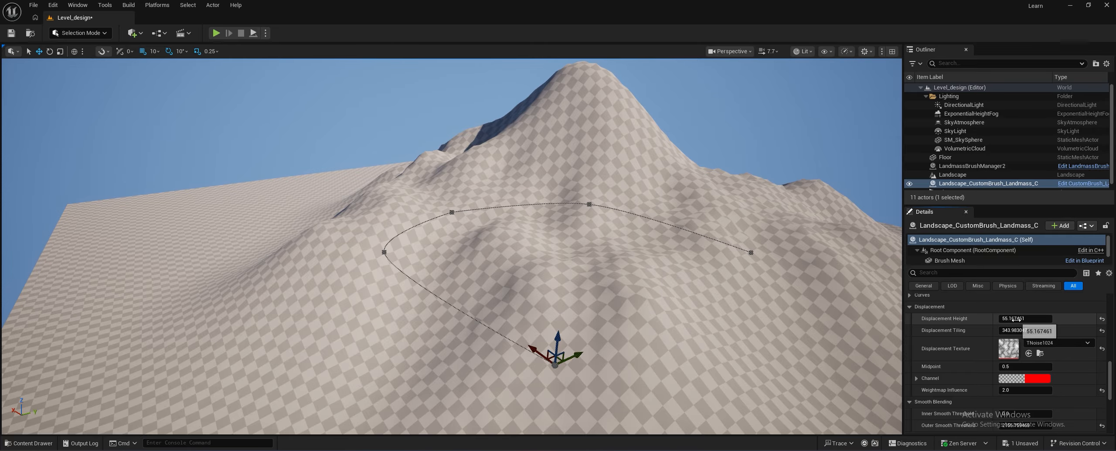
drag(1015, 319, 1003, 318)
Move the mountain brush across the landscape, adjusting its height, and rotate it
right_drag(452, 246, 528, 294)
mouse_move(417, 305)
mouse_down()
mouse_move(257, 264)
mouse_move(278, 271)
mouse_up()
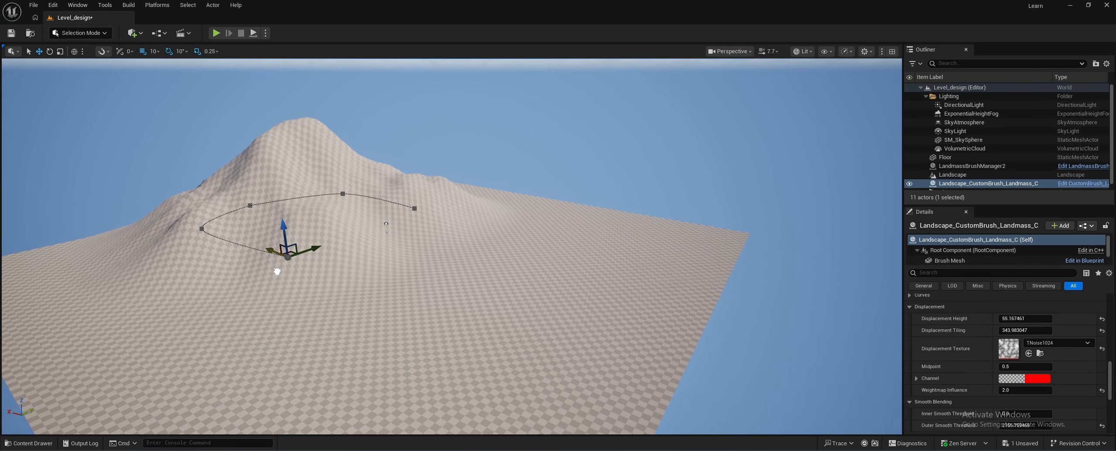
mouse_move(292, 242)
mouse_down()
mouse_move(289, 224)
mouse_move(297, 255)
mouse_move(281, 110)
mouse_move(322, 250)
mouse_move(338, 214)
mouse_move(348, 321)
mouse_move(316, 257)
mouse_move(326, 234)
mouse_up()
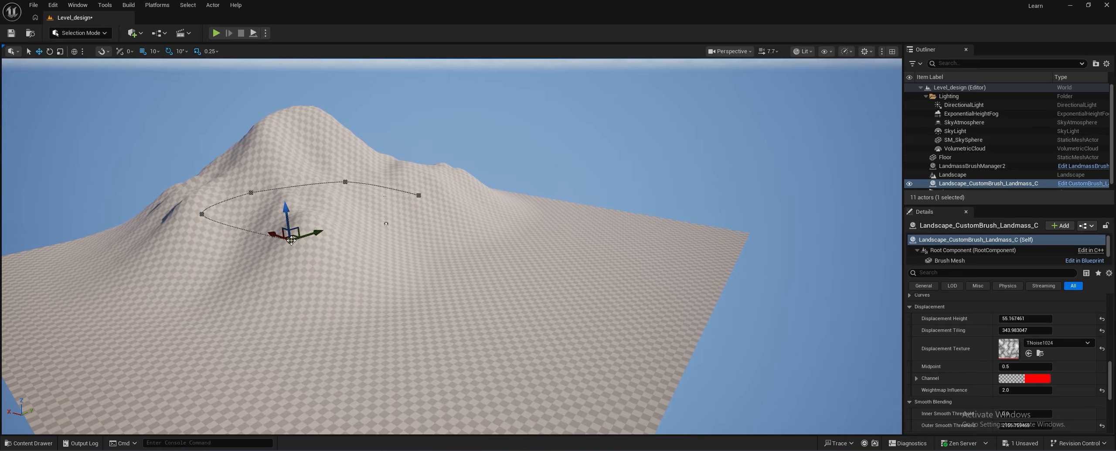
mouse_move(287, 256)
mouse_down()
mouse_move(320, 252)
mouse_move(279, 257)
mouse_move(289, 256)
mouse_up()
right_drag(375, 267, 425, 284)
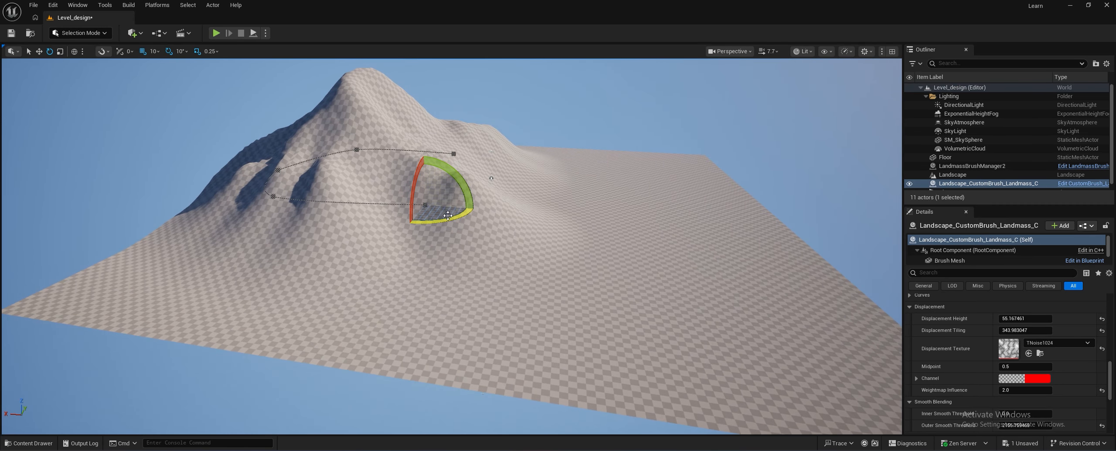
Try scaling down the mountain brush and undo the scaling
key(r)
mouse_move(429, 205)
mouse_down()
mouse_move(409, 233)
mouse_move(421, 218)
mouse_up()
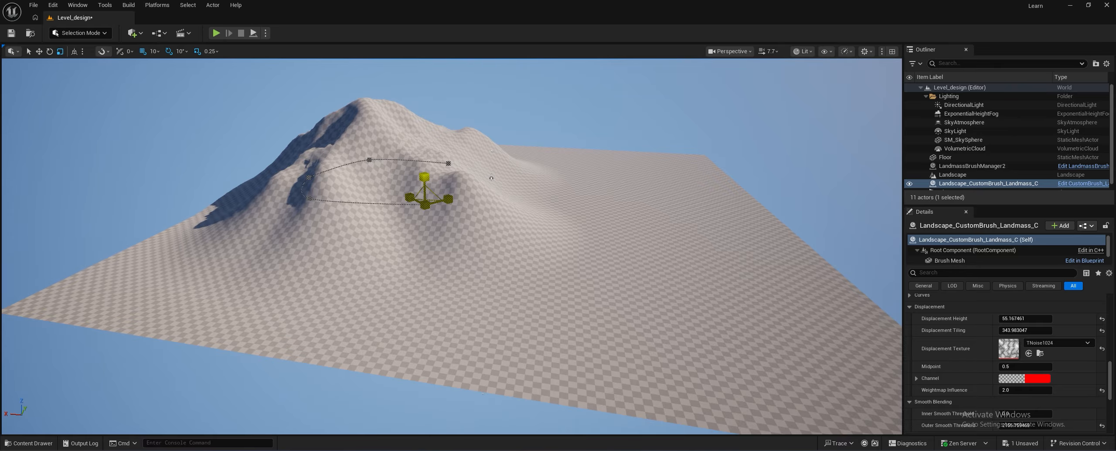
key(ctrl+z)
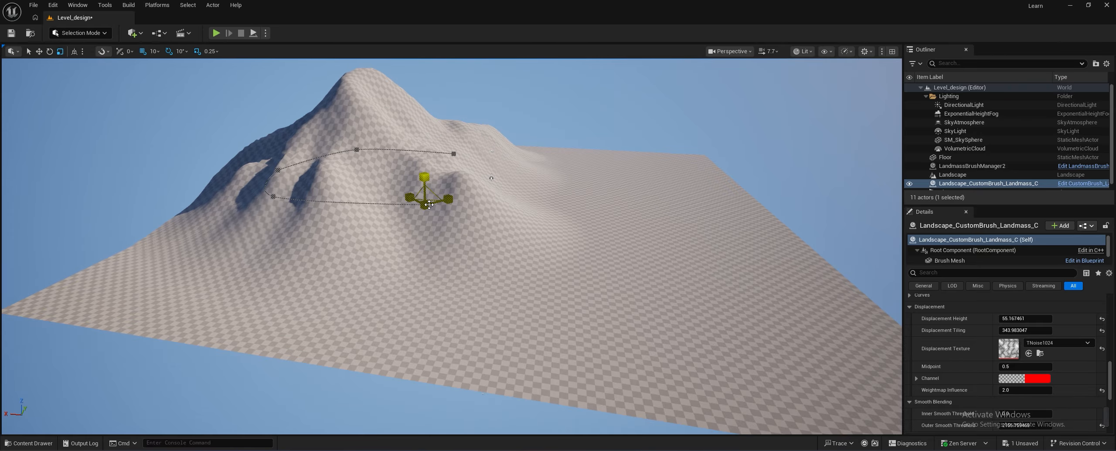
Move the mountain brush farther across the landscape and enlarge the Outliner to fit all actors
key(w)
right_drag(430, 205, 384, 205)
mouse_move(534, 201)
mouse_down()
mouse_move(617, 190)
mouse_move(590, 207)
mouse_up()
right_drag(590, 207, 594, 183)
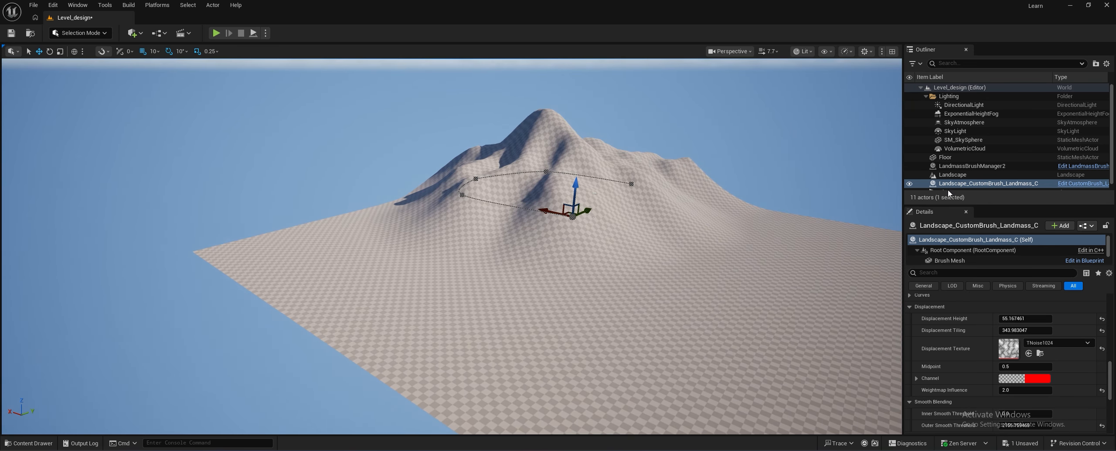
drag(941, 204, 942, 250)
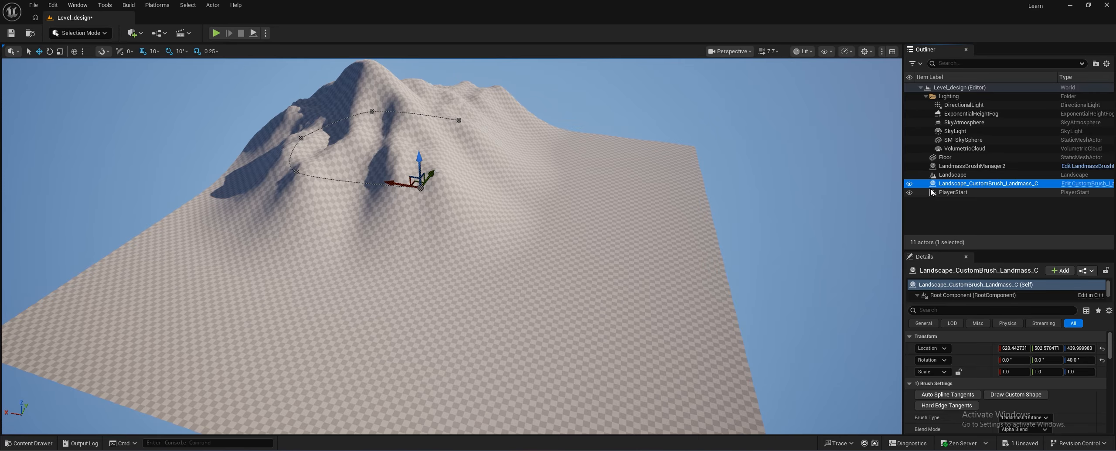
Switch to Landscape mode and select the Landmass brush among the edit layer's blueprint brushes
click(83, 33)
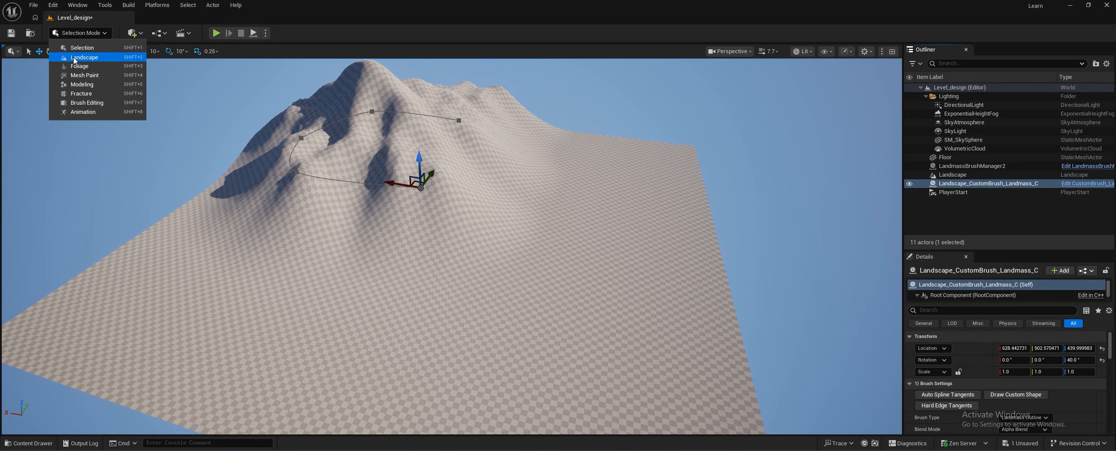
click(73, 52)
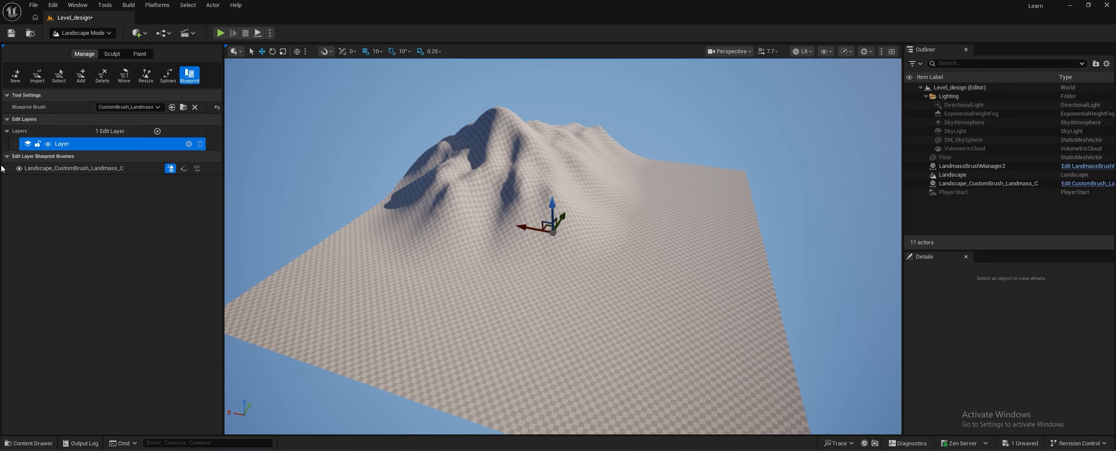
click(76, 169)
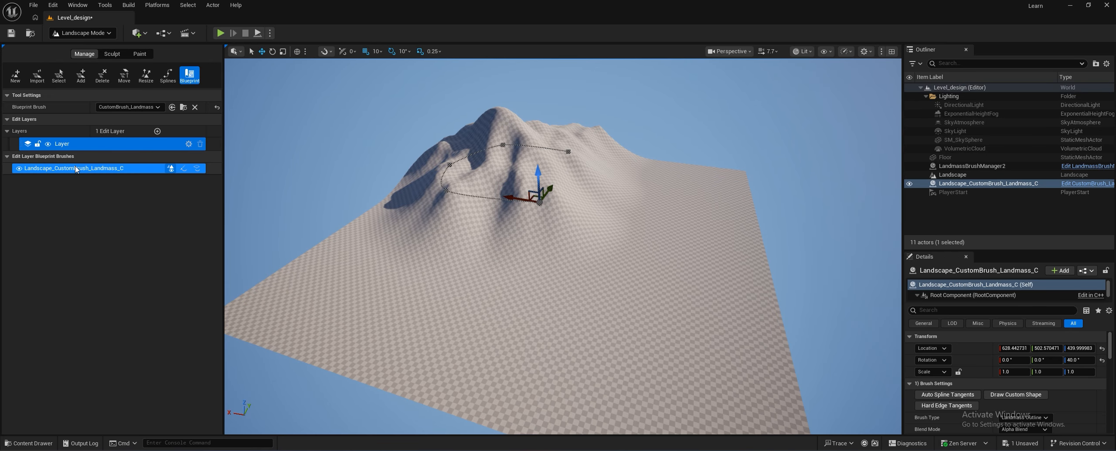
Duplicate the Landmass brush and move the copy across the landscape to form a second mountain
right_click(76, 169)
click(90, 210)
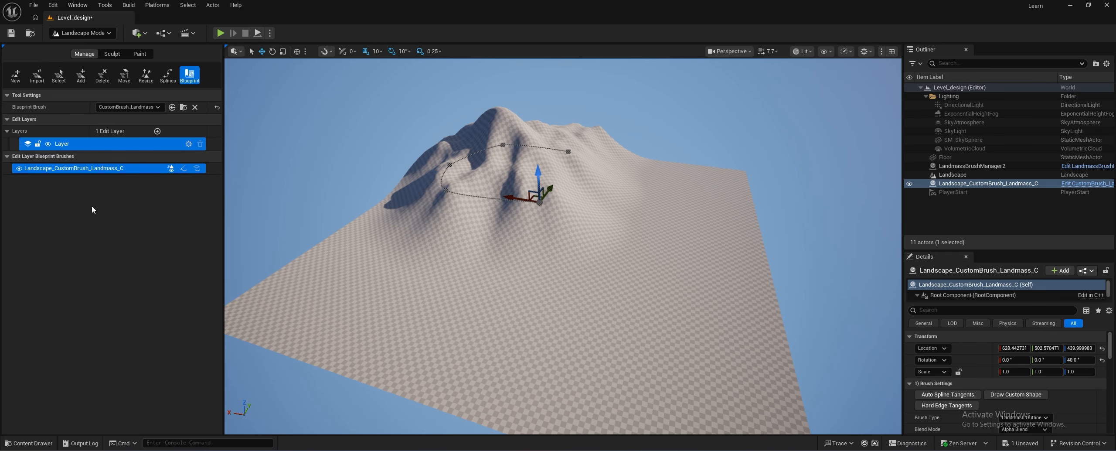
mouse_move(514, 198)
mouse_down()
mouse_move(759, 231)
mouse_move(710, 311)
mouse_move(705, 356)
mouse_move(707, 290)
mouse_up()
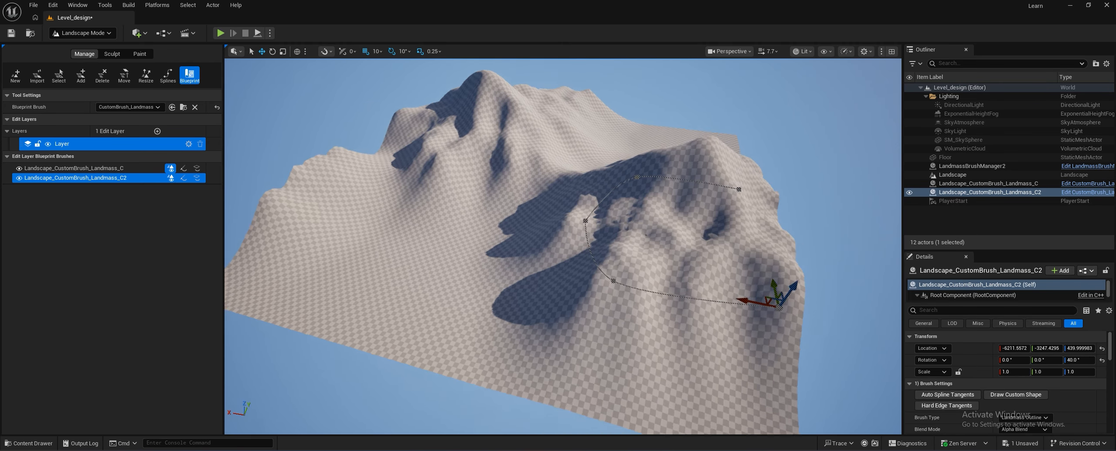
key(s)
right_drag(621, 240, 713, 240)
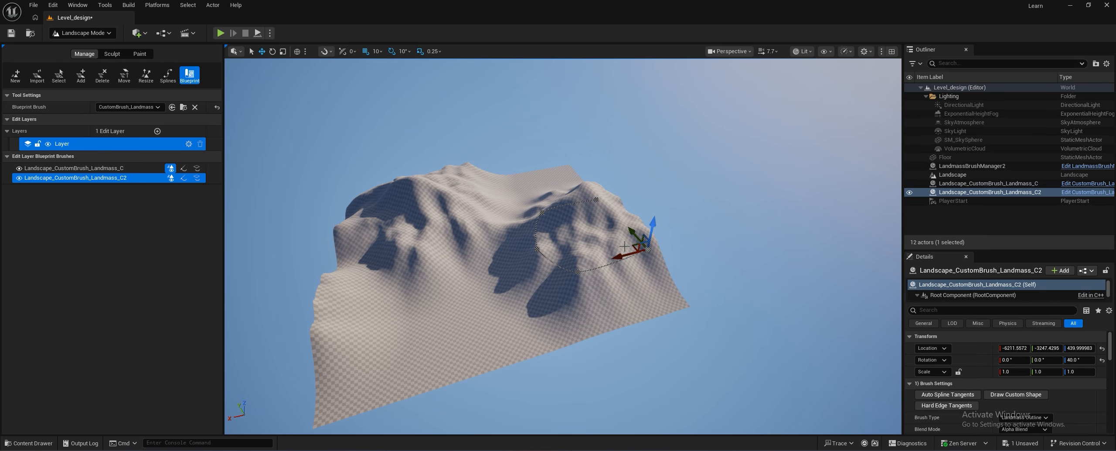
Reposition the second Landmass brush at the landscape's far edge and lower it
drag(624, 257, 637, 252)
click(652, 229)
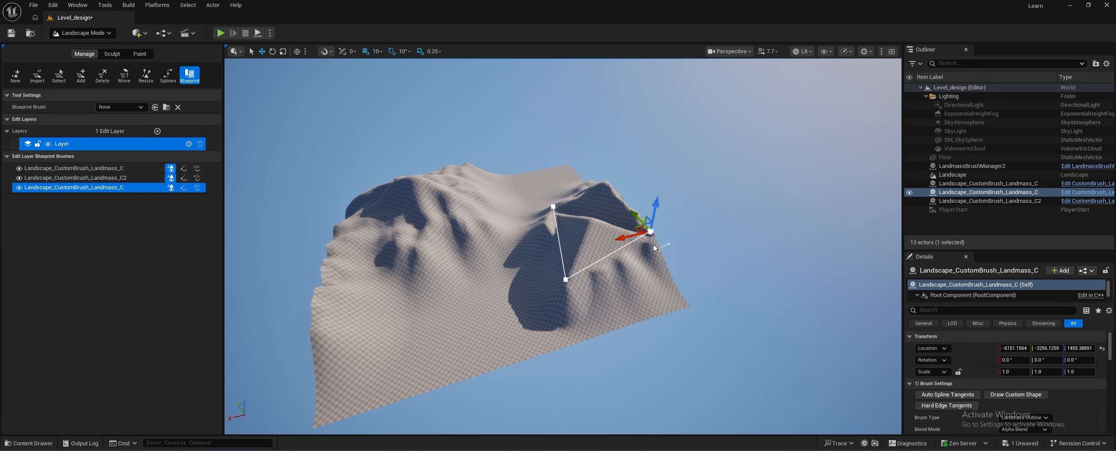
key(ctrl+z)
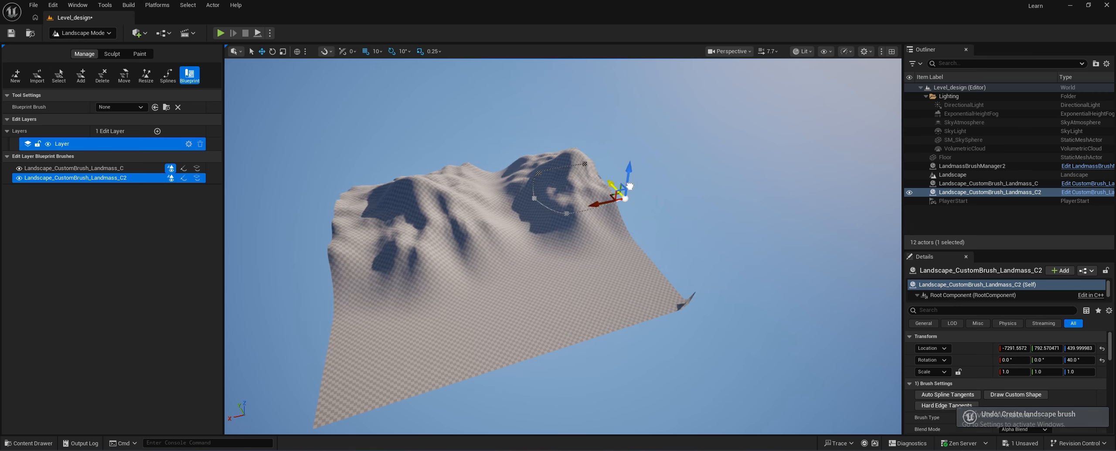
drag(604, 203, 647, 179)
drag(646, 179, 647, 177)
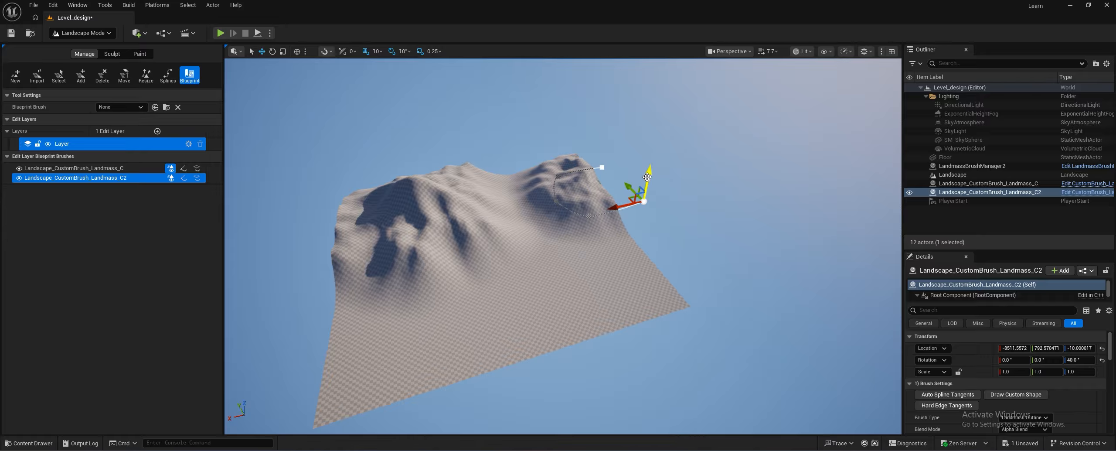
Duplicate the second Landmass brush, placing the copy near the adjacent corner of the landscape and raising it slightly
right_click(105, 179)
click(127, 219)
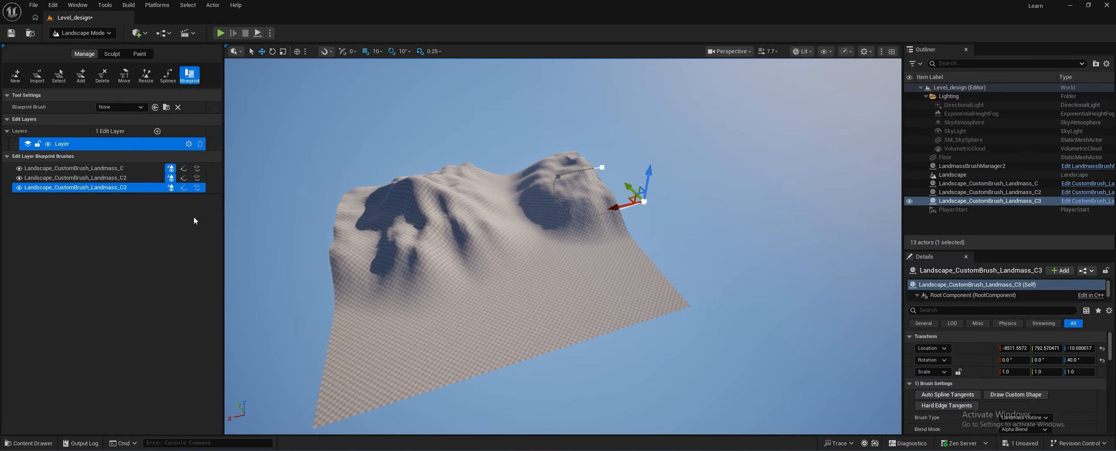
mouse_move(621, 198)
mouse_down()
mouse_move(673, 344)
mouse_move(670, 261)
mouse_move(530, 379)
mouse_move(461, 374)
mouse_move(549, 305)
mouse_move(605, 310)
mouse_up()
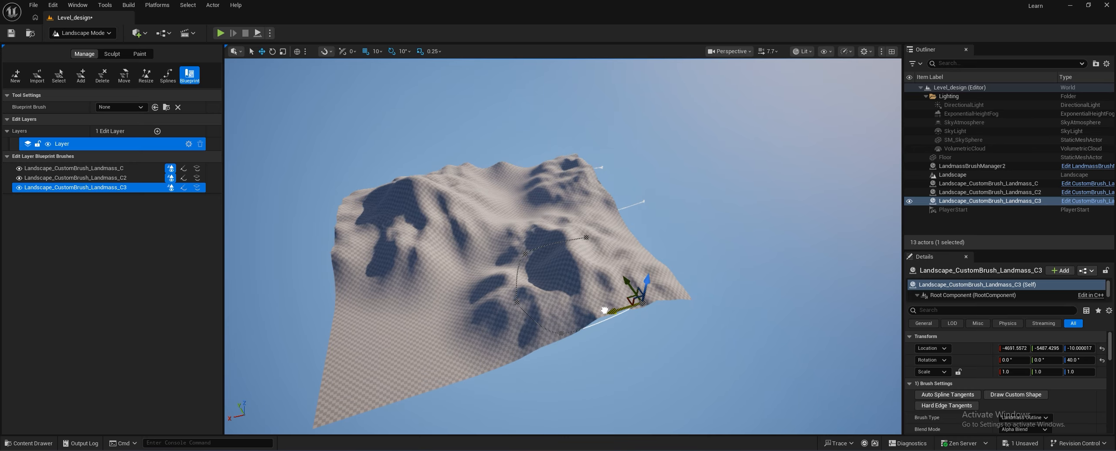
drag(646, 283, 648, 278)
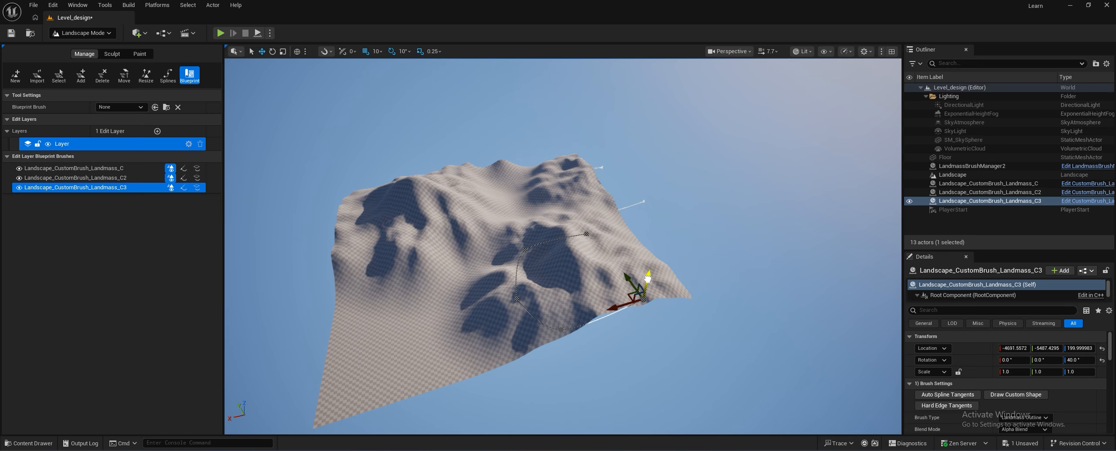
Duplicate the third Landmass brush and place the copy, slightly raised, along the same edge near the opposite corner
right_click(76, 190)
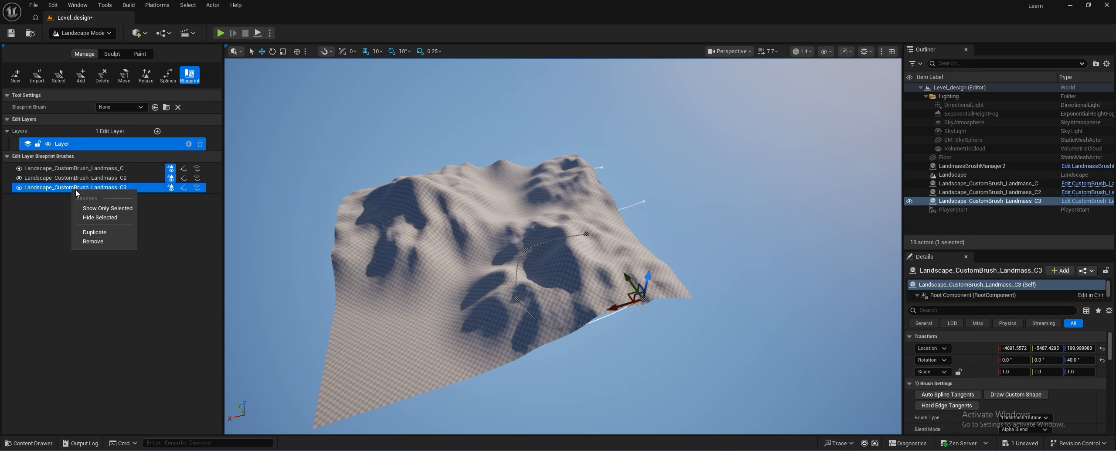
click(122, 233)
mouse_move(617, 306)
mouse_down()
mouse_move(348, 316)
mouse_move(373, 315)
mouse_up()
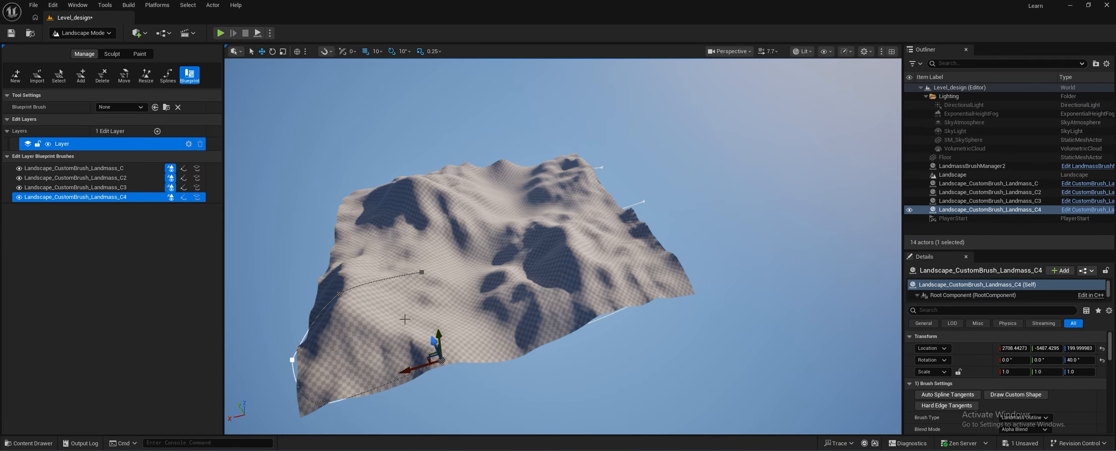
drag(431, 338, 428, 311)
Switch from Landscape mode to Selection mode
click(95, 33)
click(92, 47)
click(358, 97)
Examine the mountains and valley from close to the ground inside the landscape
right_drag(359, 97, 344, 183)
right_drag(545, 244, 544, 155)
key(w)
key(d)
right_drag(614, 125, 530, 77)
key(w)
key(s)
key(w)
key(s)
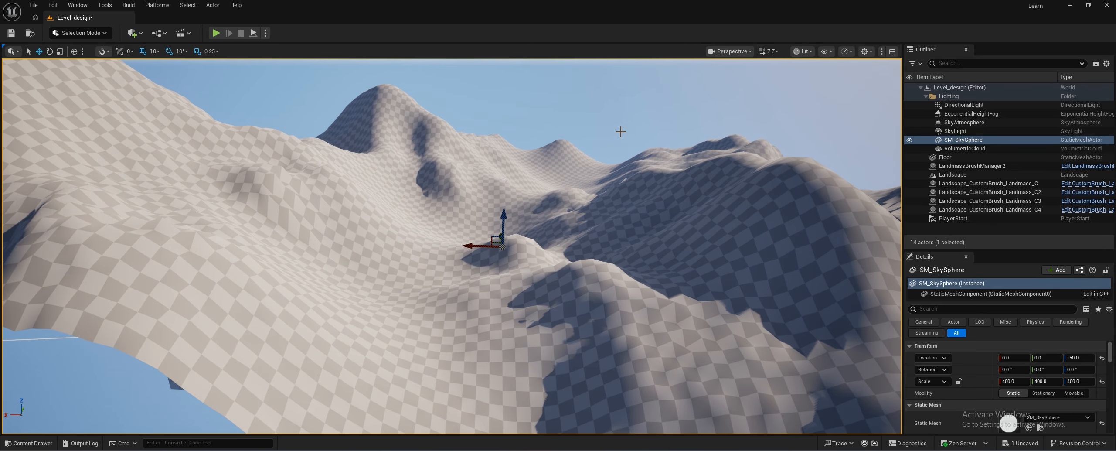
right_drag(620, 131, 598, 137)
key(w)
key(w)
key(d)
key(d)
key(w)
key(s)
key(d)
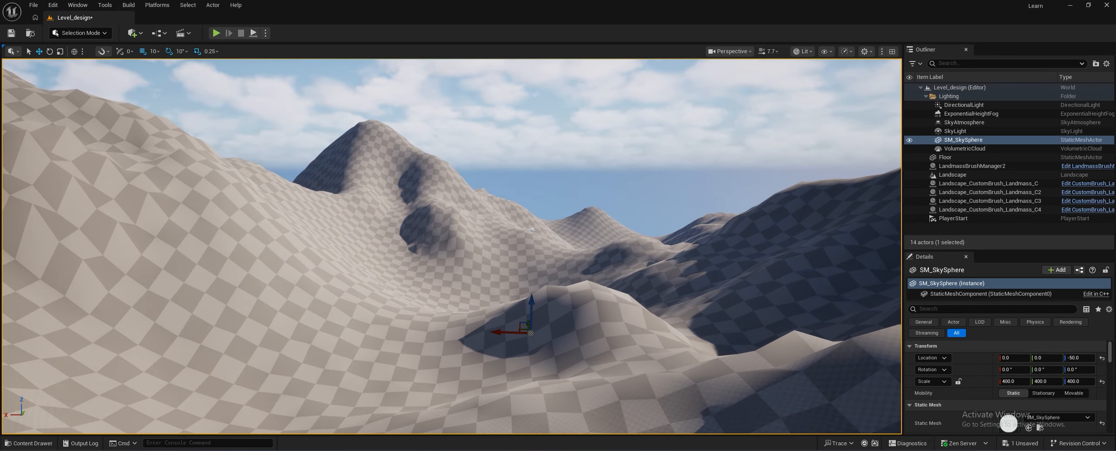
Set the Blur Size to 3 on all four Landmass brushes
click(959, 183)
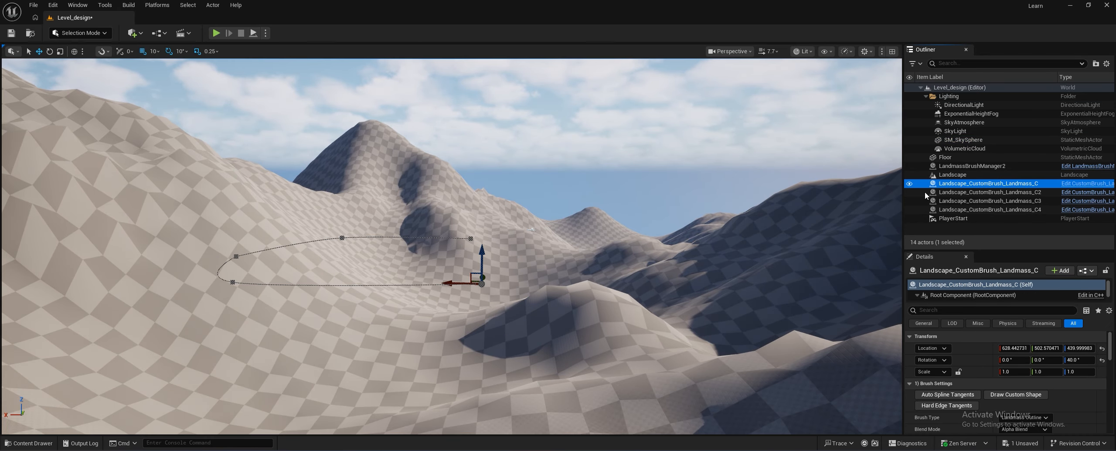
scroll(948, 392, down, 5)
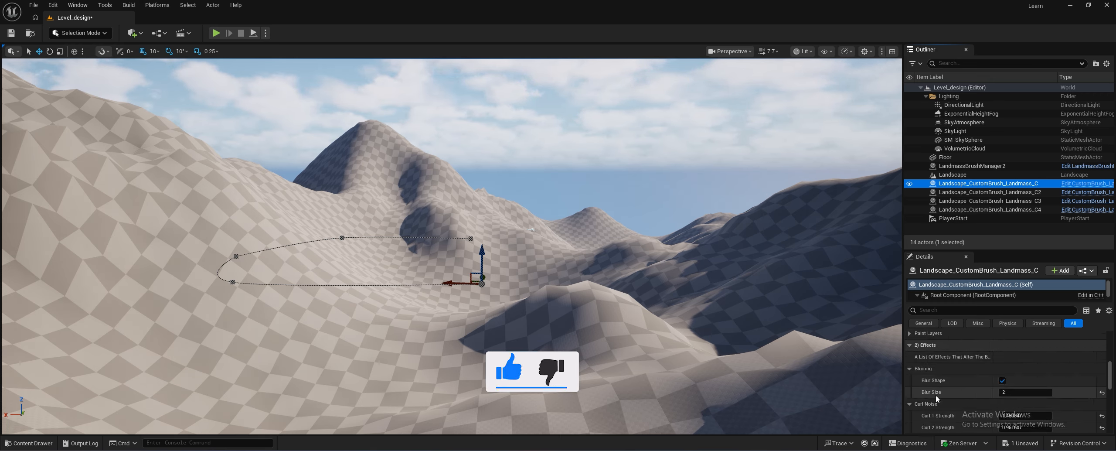
key(Return)
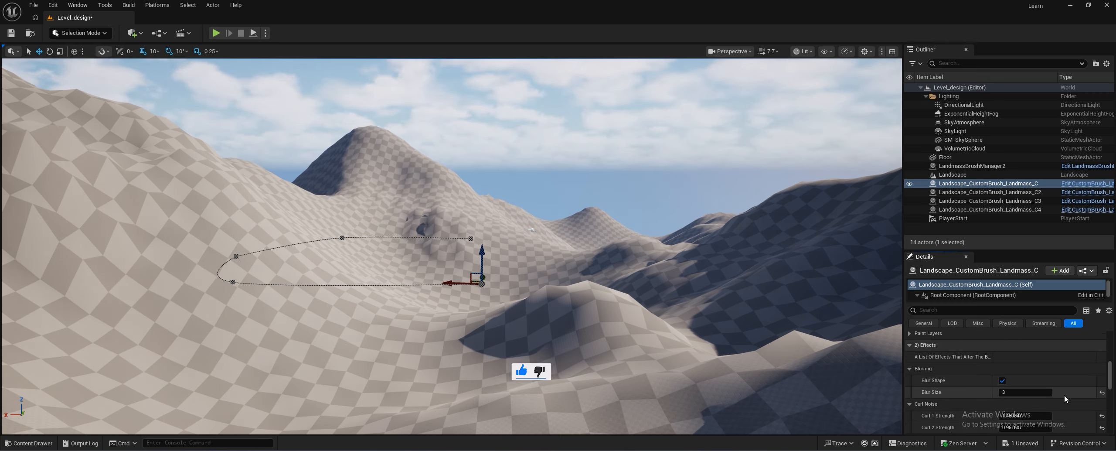
click(973, 192)
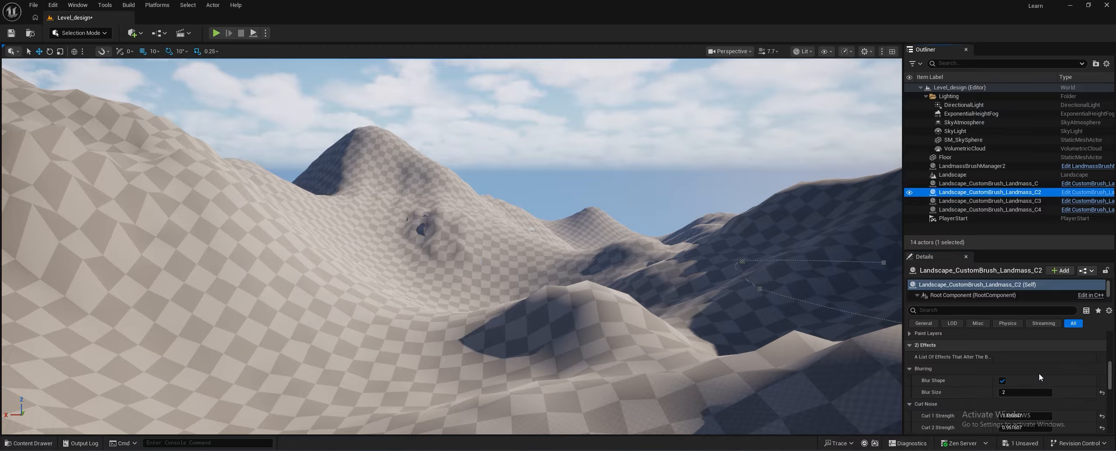
click(967, 201)
key(Return)
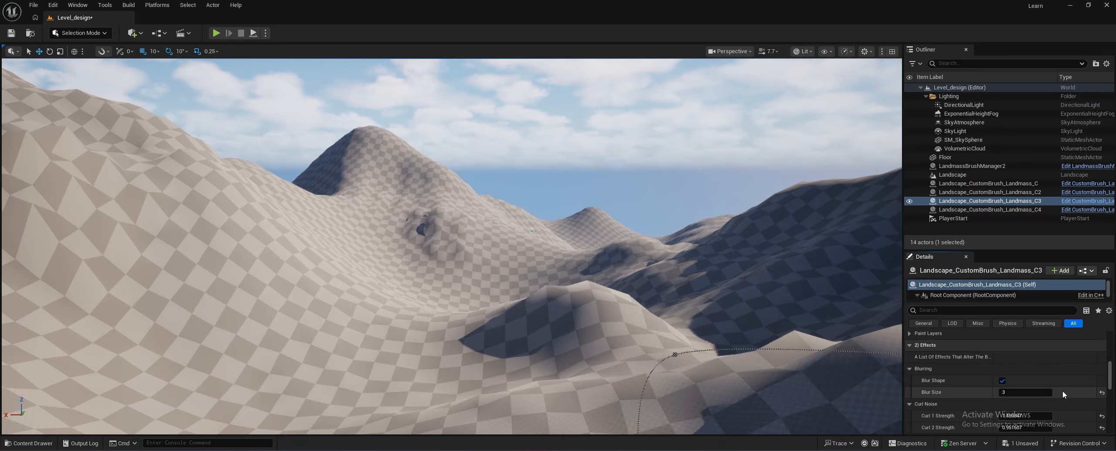
click(976, 210)
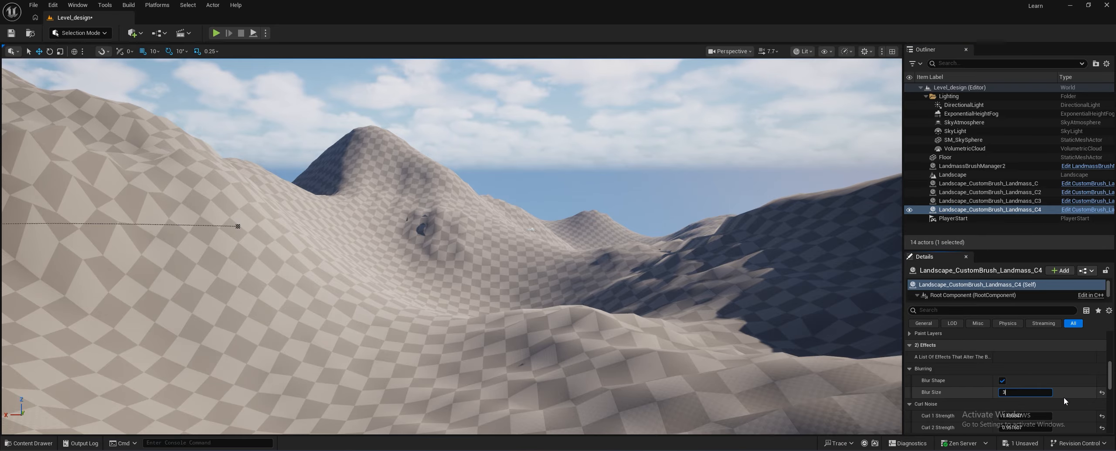
key(Return)
Examine the spiky landscape edges and check which Landmass brushes lie near them
right_drag(784, 256, 810, 305)
key(s)
key(d)
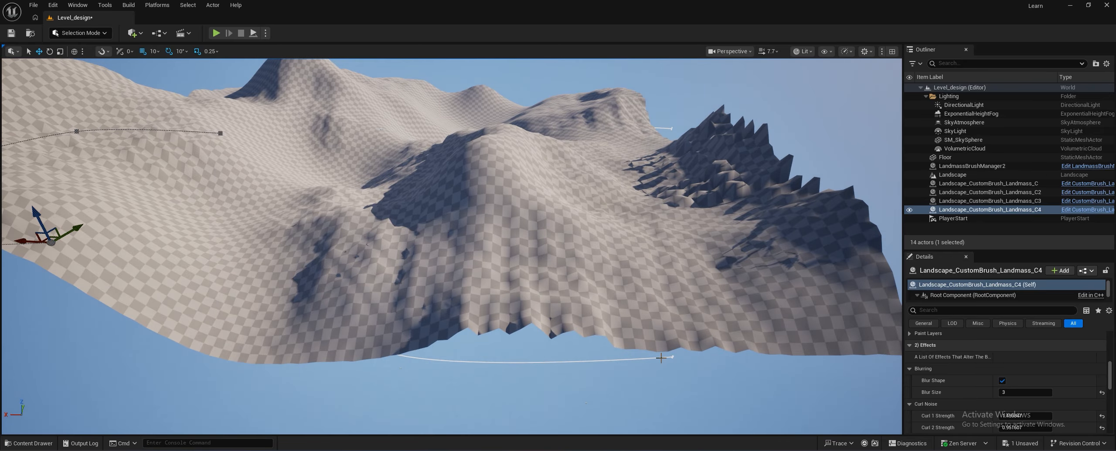
click(661, 358)
right_drag(780, 182, 798, 218)
key(s)
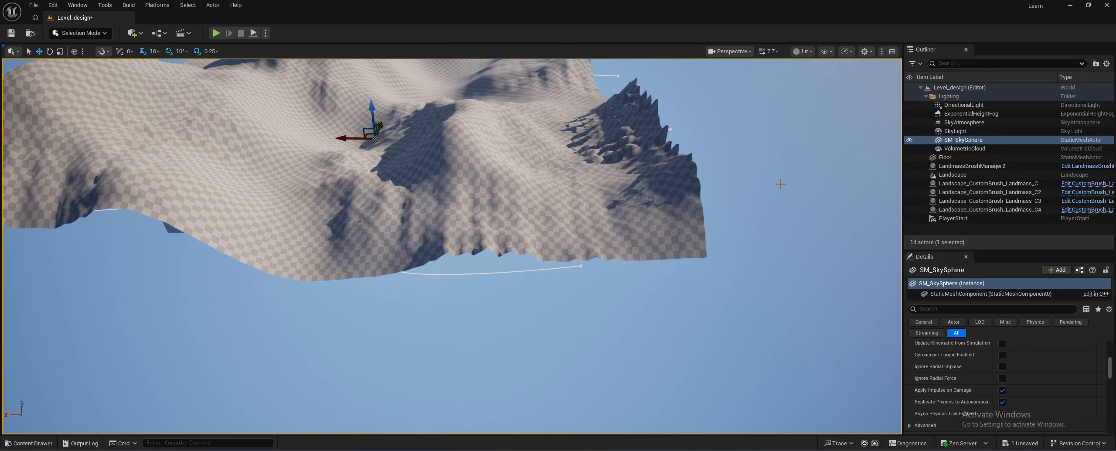
click(988, 186)
click(985, 193)
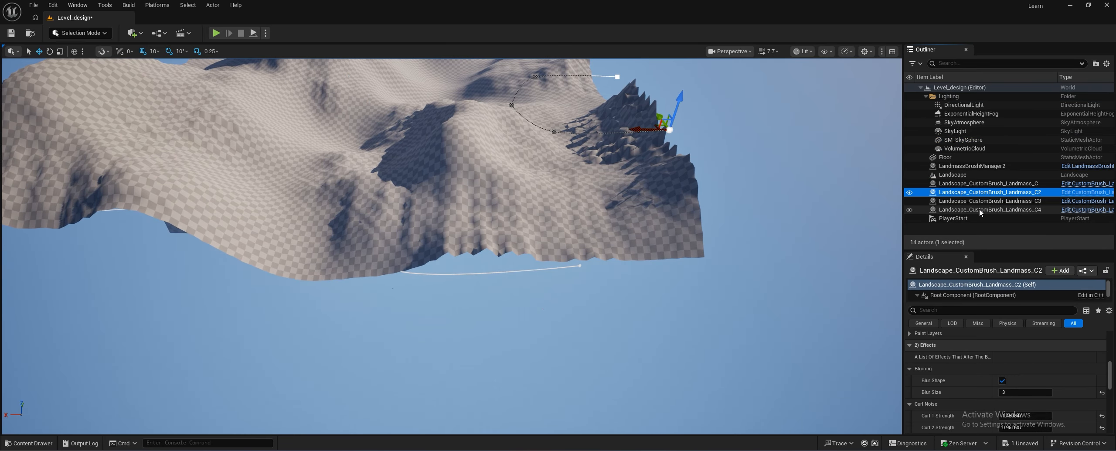
click(980, 212)
Move the third Landmass brush inward from the jagged landscape edge
click(980, 203)
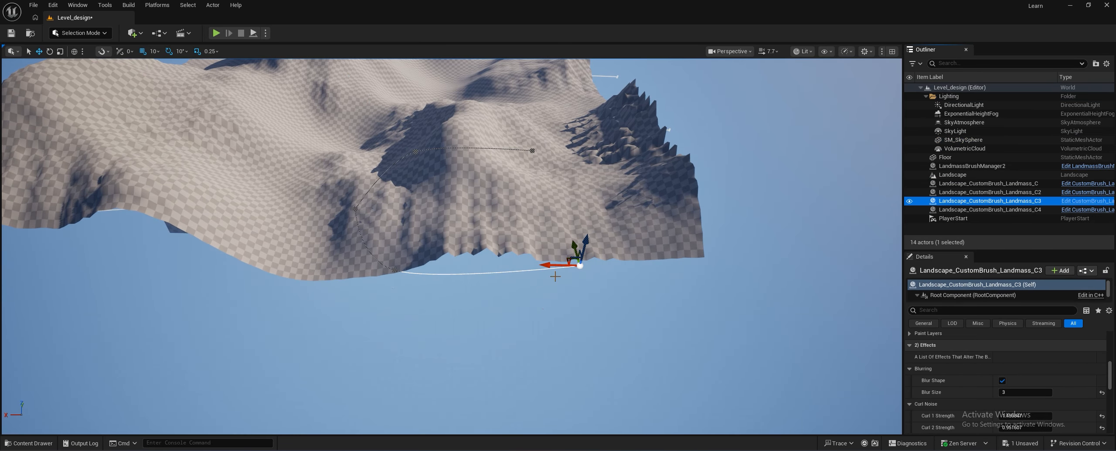
mouse_move(553, 265)
mouse_down()
mouse_move(503, 254)
mouse_move(542, 262)
mouse_up()
drag(571, 236, 573, 167)
right_drag(573, 167, 554, 244)
Move the second Landmass brush inward from the spiky side of the landscape
click(653, 157)
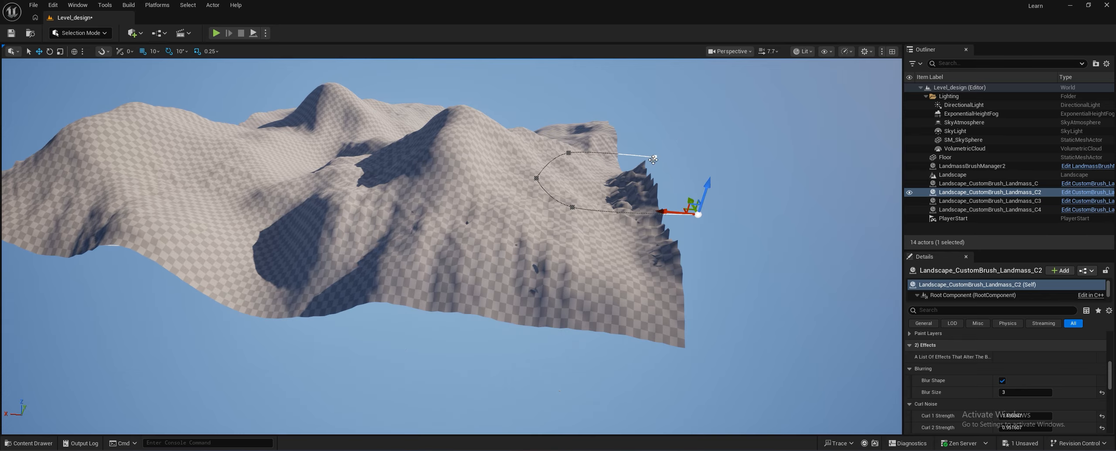
drag(660, 212, 594, 200)
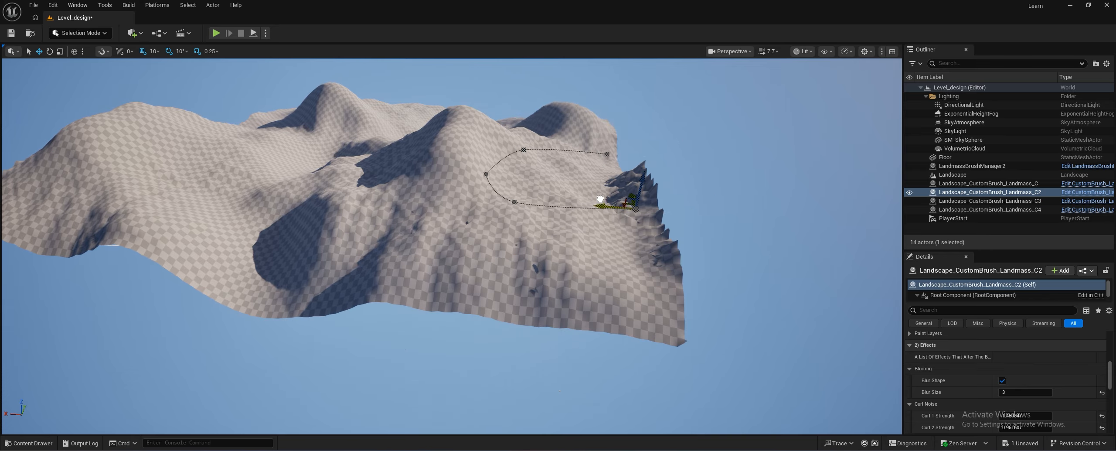
click(480, 244)
mouse_move(479, 244)
right_down()
mouse_move(479, 165)
mouse_move(479, 210)
mouse_move(453, 218)
mouse_move(384, 192)
mouse_move(306, 209)
right_up()
key(w)
key(s)
key(d)
key(w)
Scale down the third Landmass brush and shift it farther inward on the landscape
click(970, 209)
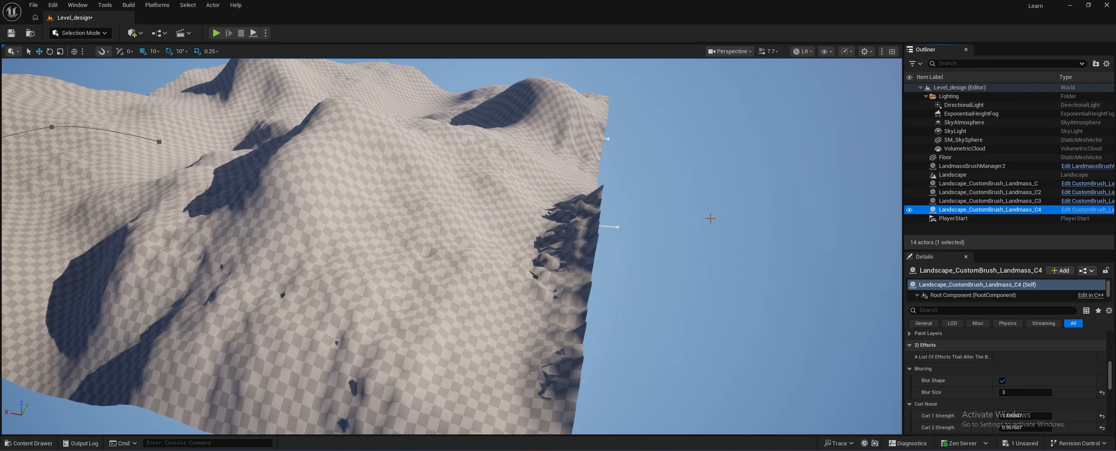
right_drag(711, 218, 646, 225)
click(987, 193)
click(986, 202)
scroll(664, 226, down, 3)
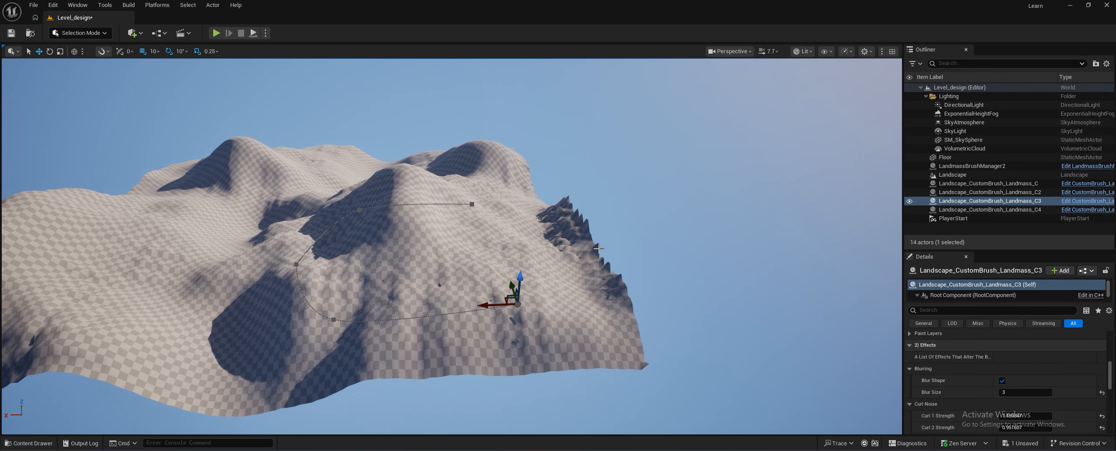
mouse_move(595, 274)
mouse_down()
mouse_move(541, 279)
mouse_move(595, 273)
mouse_up()
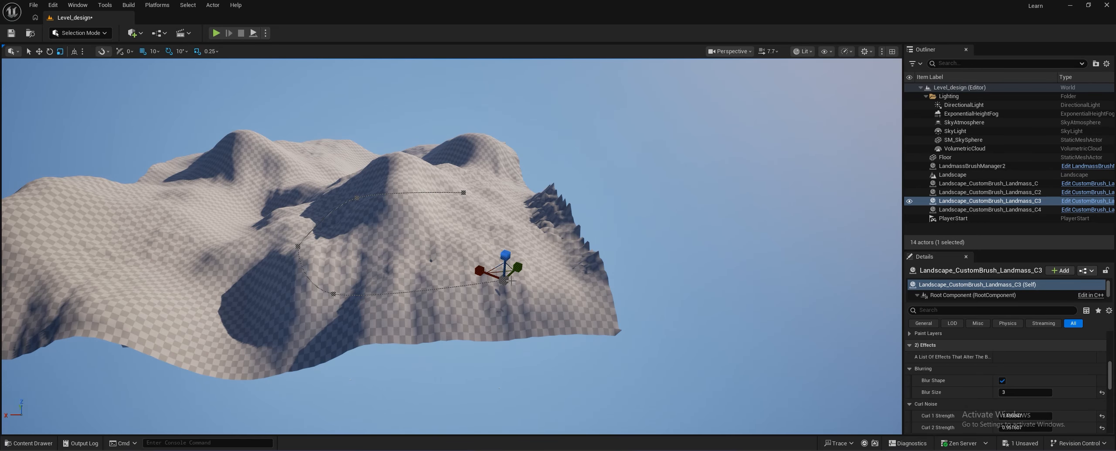
mouse_move(505, 279)
mouse_down()
mouse_move(474, 285)
mouse_move(489, 241)
mouse_move(355, 245)
mouse_move(375, 245)
mouse_move(390, 263)
mouse_up()
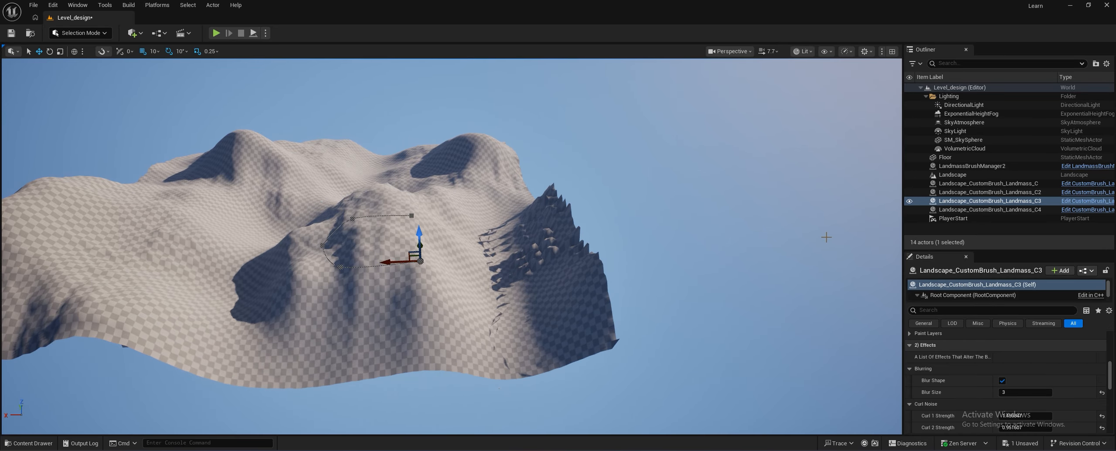
Move the fourth Landmass brush inward from the landscape's edge
click(961, 192)
click(963, 184)
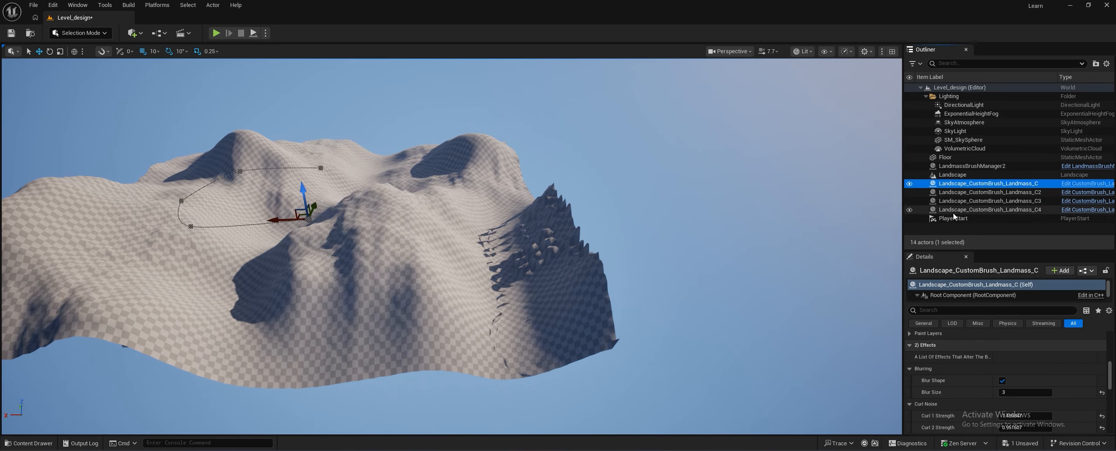
click(955, 210)
mouse_move(92, 330)
mouse_down()
mouse_move(195, 329)
mouse_move(165, 324)
mouse_move(182, 326)
mouse_move(182, 308)
mouse_move(195, 309)
mouse_move(210, 253)
mouse_move(279, 248)
mouse_move(218, 257)
mouse_move(227, 256)
mouse_up()
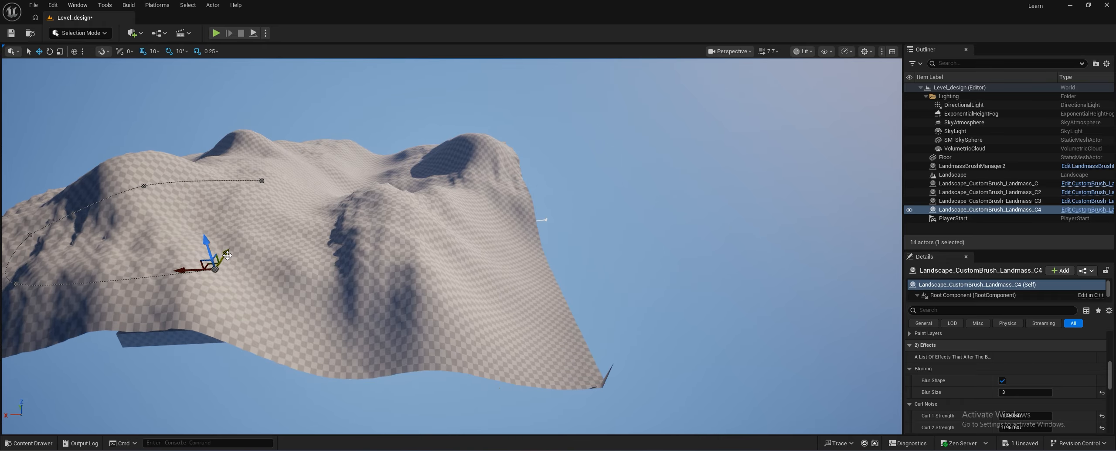
Try resizing the fourth Landmass brush uniformly and undo the scaling
key(s)
right_drag(227, 252, 250, 237)
key(w)
key(s)
key(d)
key(a)
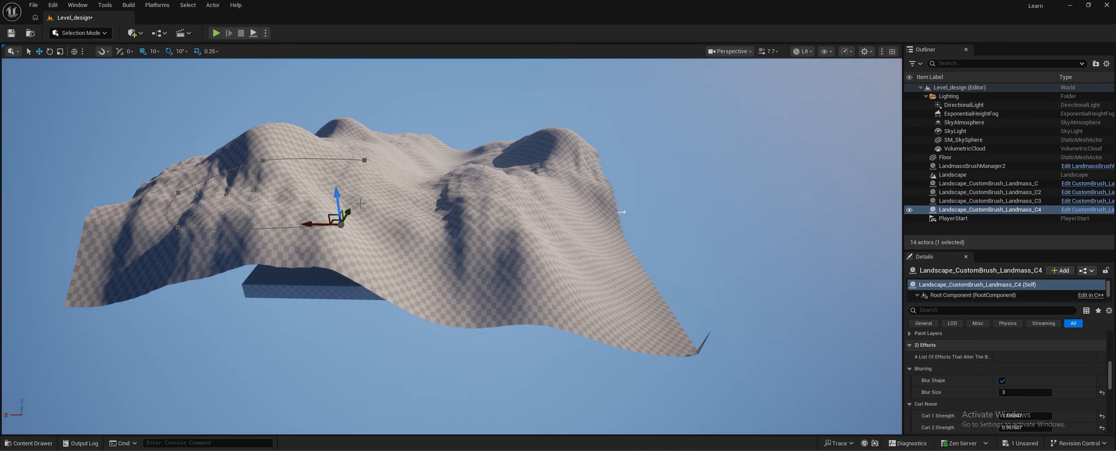
right_drag(381, 204, 327, 205)
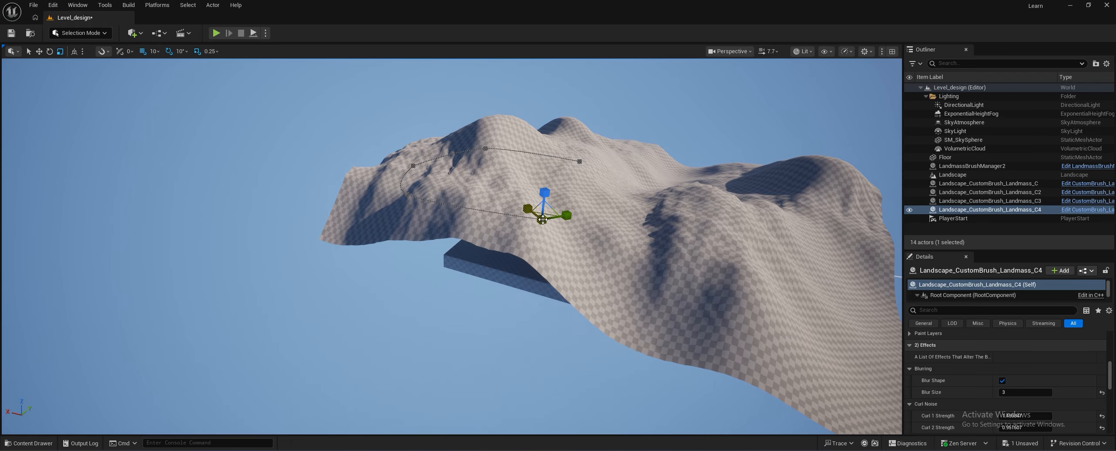
drag(543, 219, 491, 182)
key(w)
right_drag(586, 189, 638, 184)
key(ctrl+z)
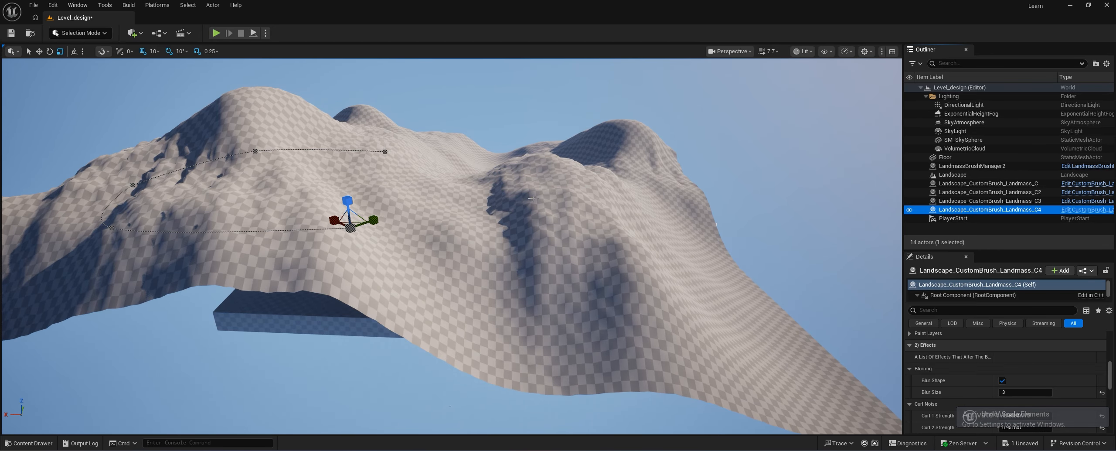
Try another scale adjustment on the fourth Landmass brush and undo that change
key(s)
right_drag(486, 189, 441, 187)
key(e)
mouse_move(427, 342)
mouse_down()
mouse_move(450, 336)
mouse_move(439, 341)
mouse_up()
mouse_move(494, 288)
right_down()
mouse_move(516, 274)
mouse_move(494, 288)
right_up()
key(e)
key(ctrl+z)
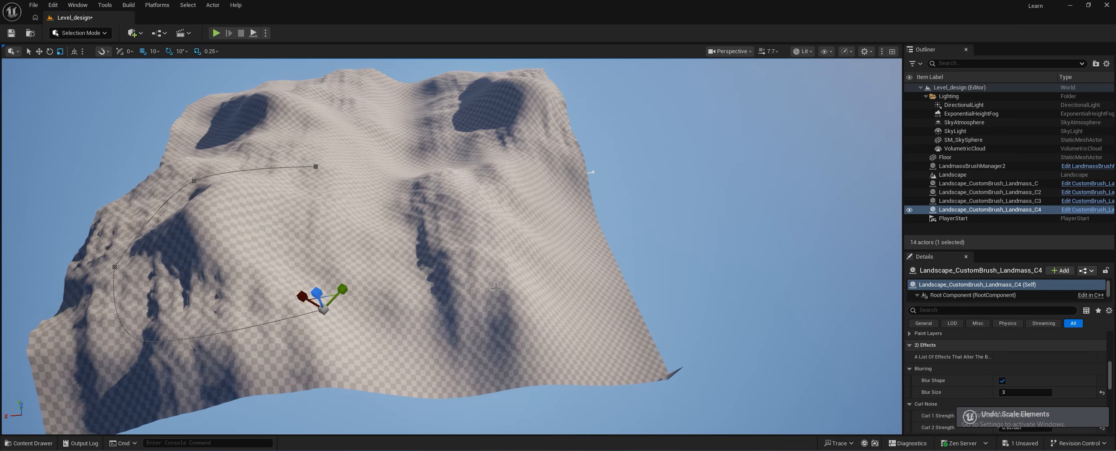
Move the fourth Landmass brush toward the near edge of the landscape, closer to the neighbouring peak
mouse_move(317, 294)
mouse_down()
mouse_move(349, 363)
mouse_move(345, 348)
mouse_up()
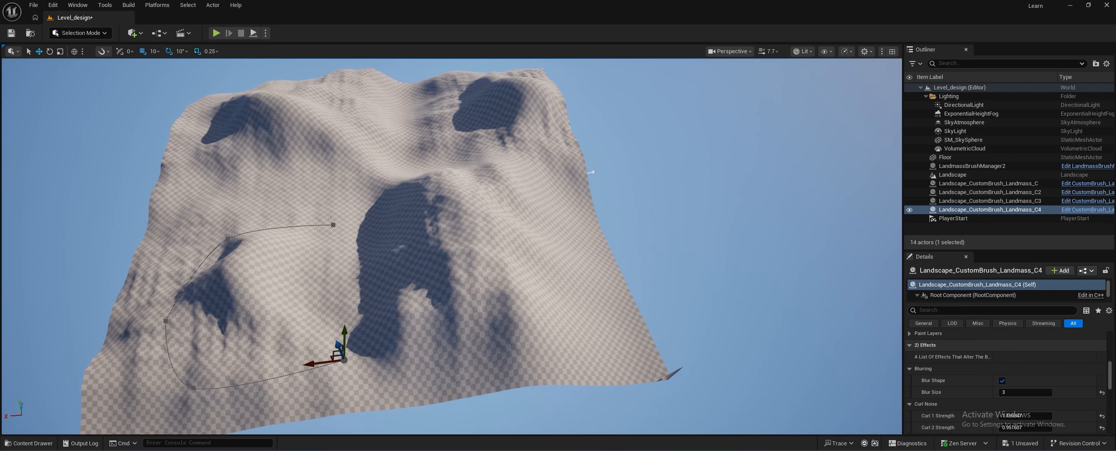
key(w)
right_drag(436, 280, 476, 263)
key(w)
key(s)
key(w)
Set the fourth Landmass brush's displacement texture to TilingNoise05 and reset its midpoint to the default 0.5
scroll(975, 396, down, 4)
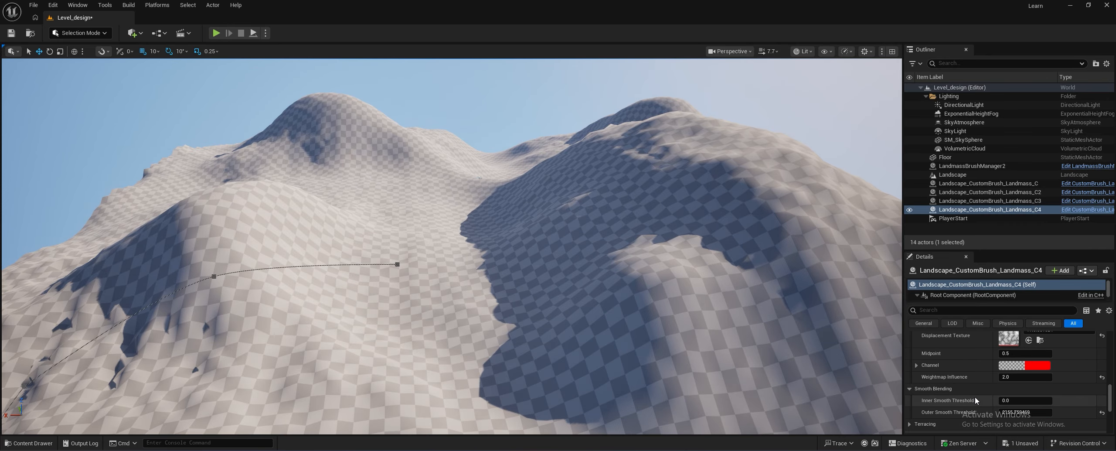
scroll(1021, 362, up, 1)
click(1040, 344)
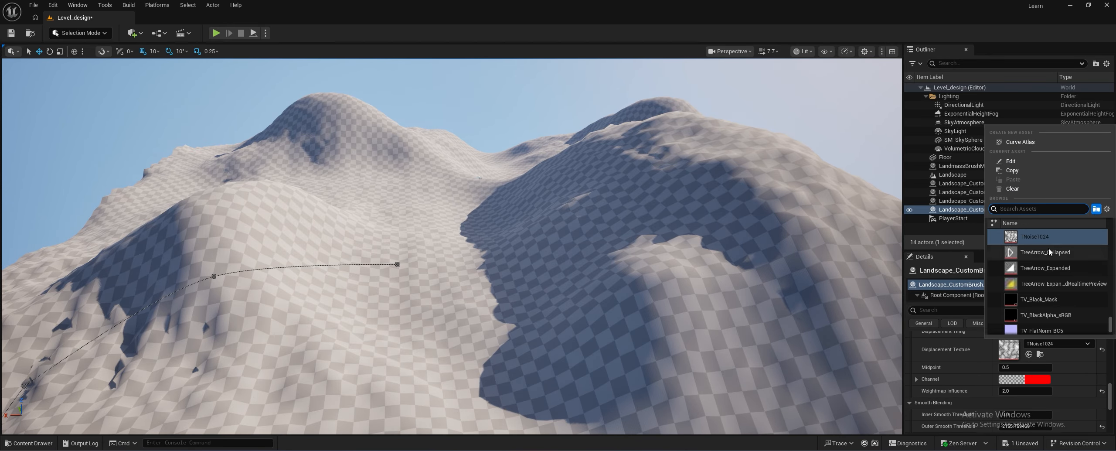
click(1027, 277)
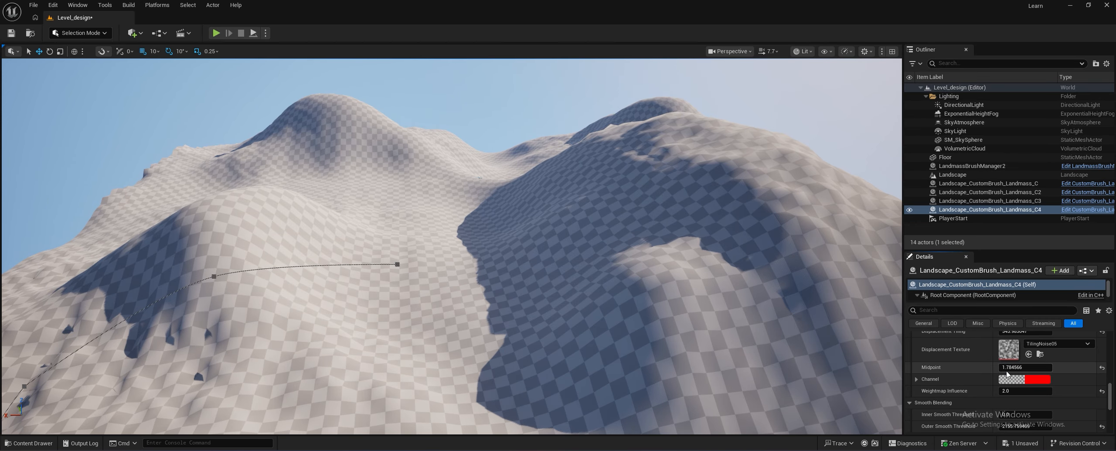
click(1102, 368)
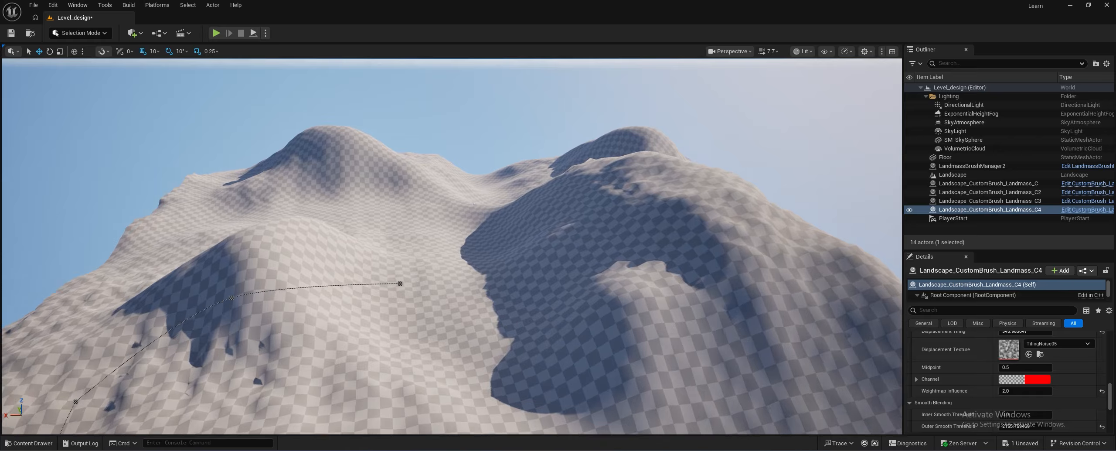
mouse_move(452, 246)
right_down()
mouse_move(260, 262)
mouse_move(233, 284)
mouse_move(212, 253)
mouse_move(273, 240)
mouse_move(317, 279)
mouse_move(386, 257)
mouse_move(403, 283)
mouse_move(435, 274)
right_up()
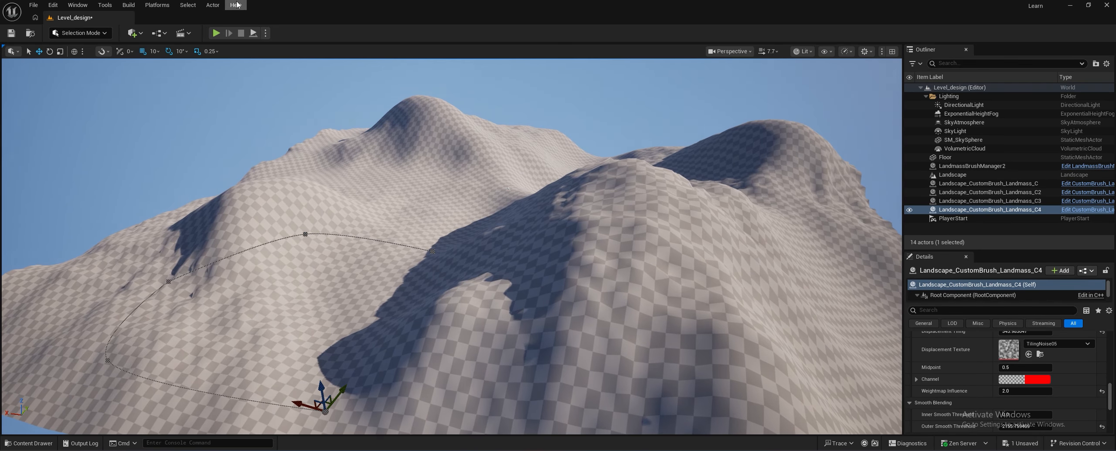
Switch to Landscape mode and look up the Landmass plugin by searching the plugins for "land"
click(70, 35)
click(86, 58)
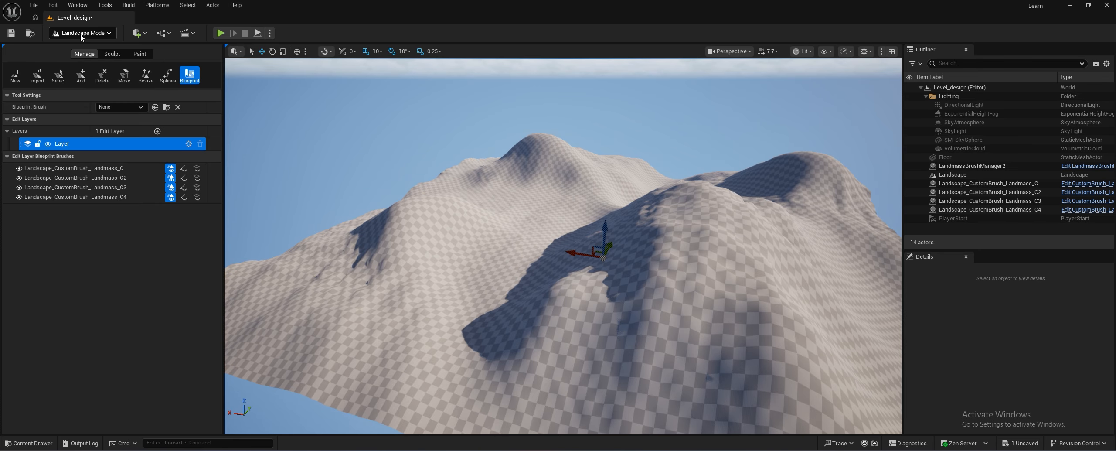
click(52, 5)
click(82, 152)
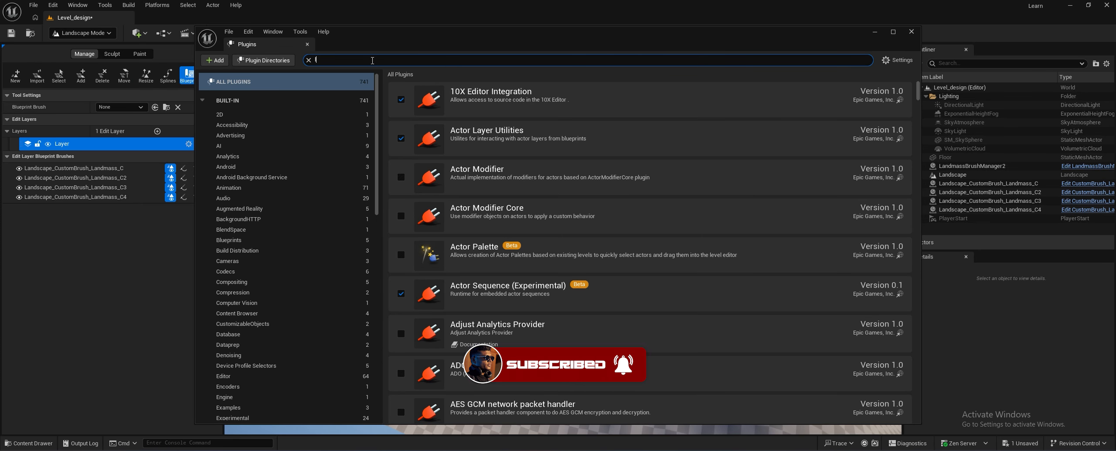
text(land)
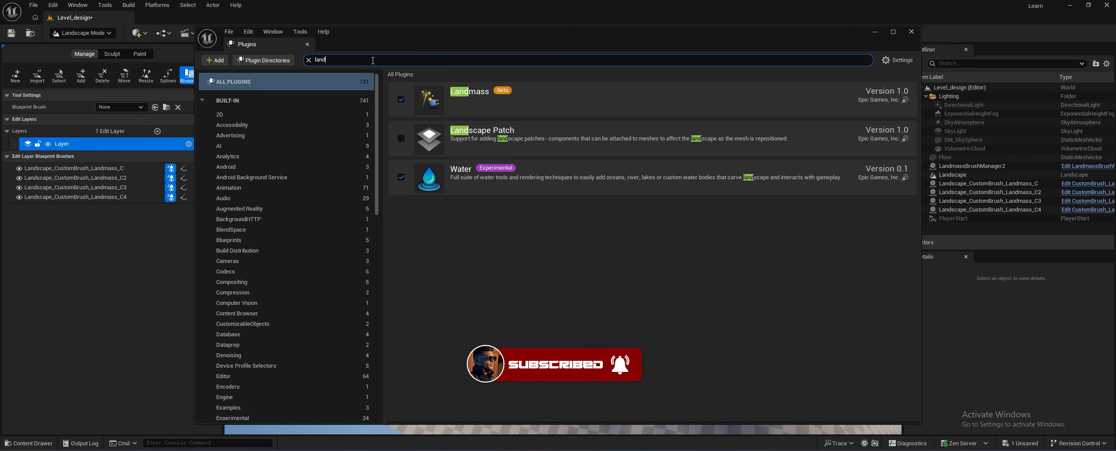
click(912, 32)
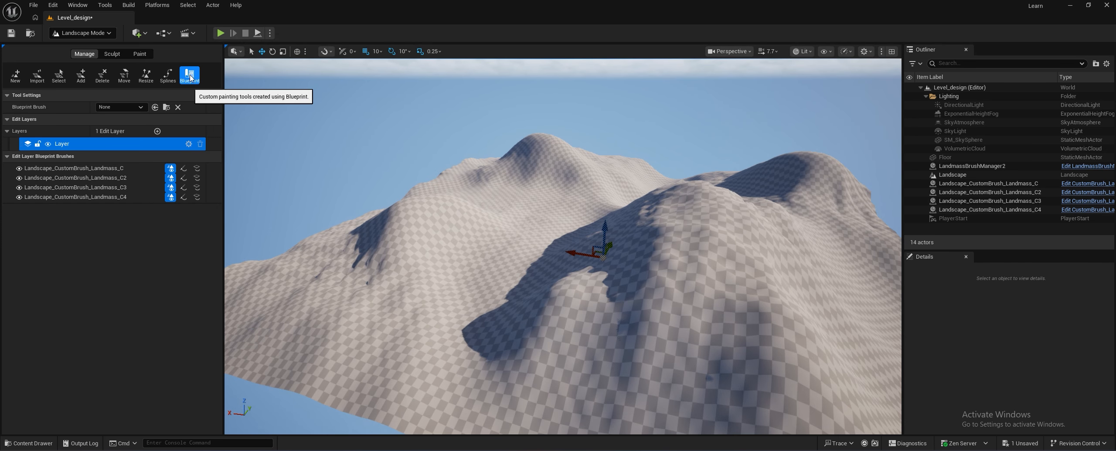
Review the available blueprint brushes and look over the shaped terrain from closer up
click(133, 108)
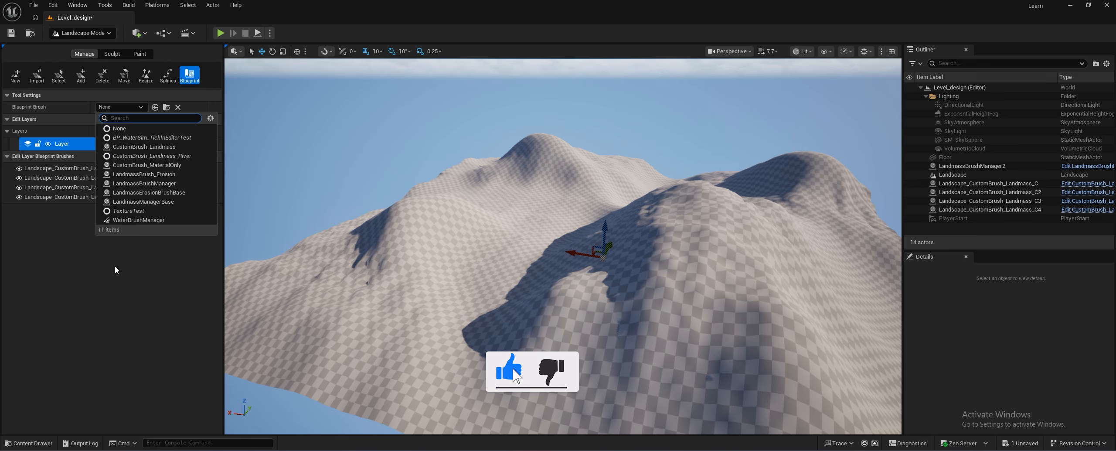
click(577, 226)
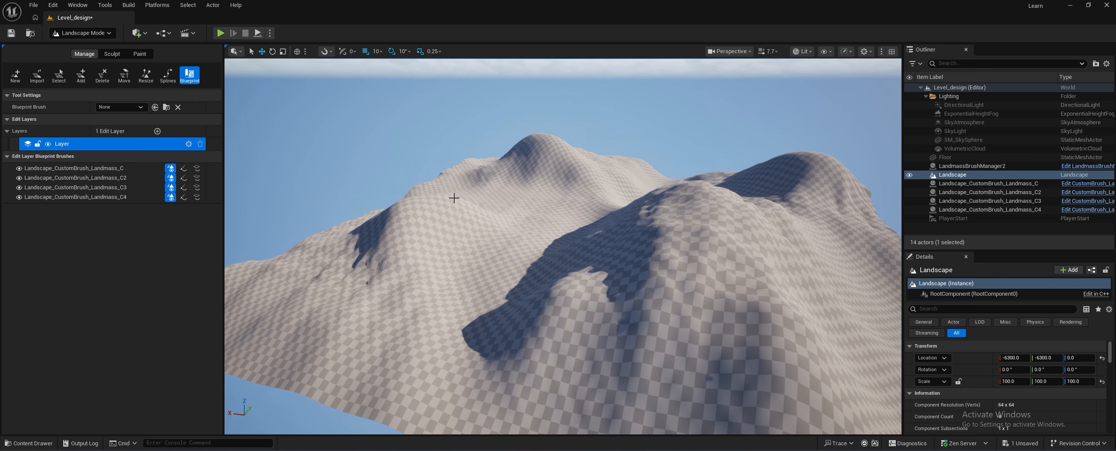
mouse_move(563, 247)
right_down()
mouse_move(581, 232)
mouse_move(580, 264)
mouse_move(581, 253)
right_up()
key(w)
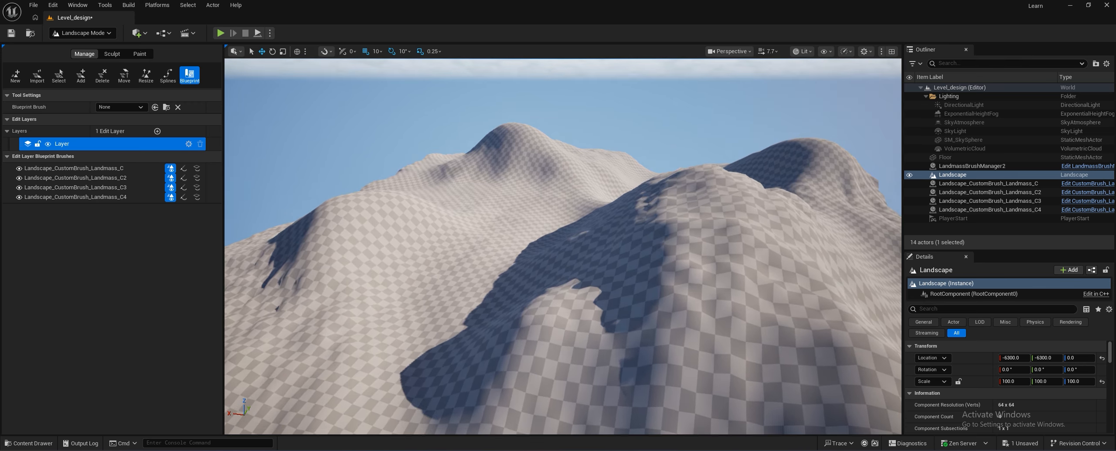
right_drag(585, 176, 568, 192)
key(a)
key(a)
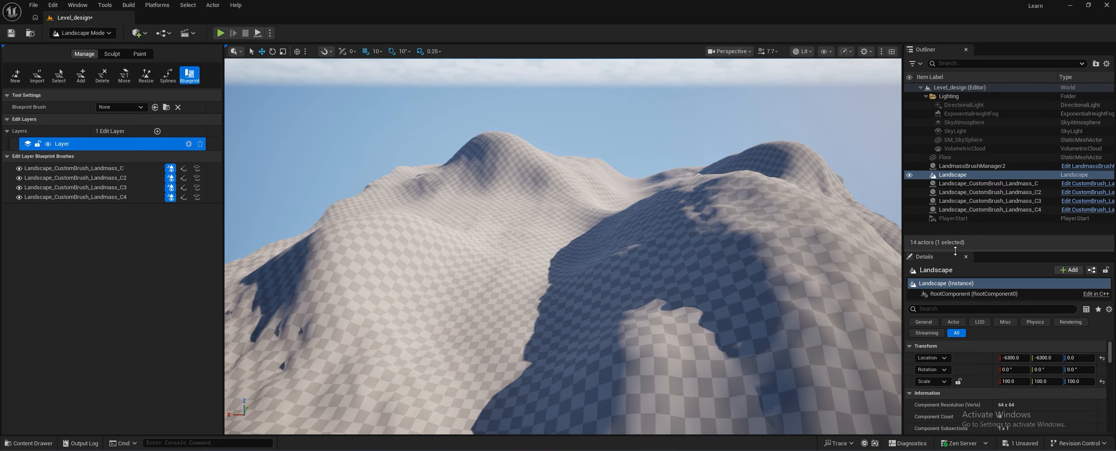
Inspect the Landscape actor's details, including its resolution, virtual texture and Nanite settings
drag(956, 250, 955, 156)
scroll(947, 359, down, 1)
scroll(947, 358, down, 6)
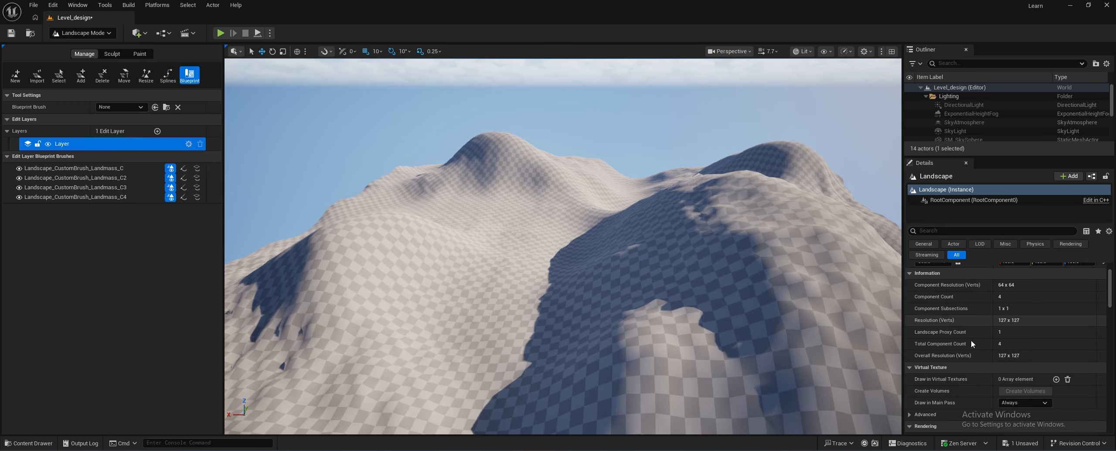
scroll(969, 343, up, 2)
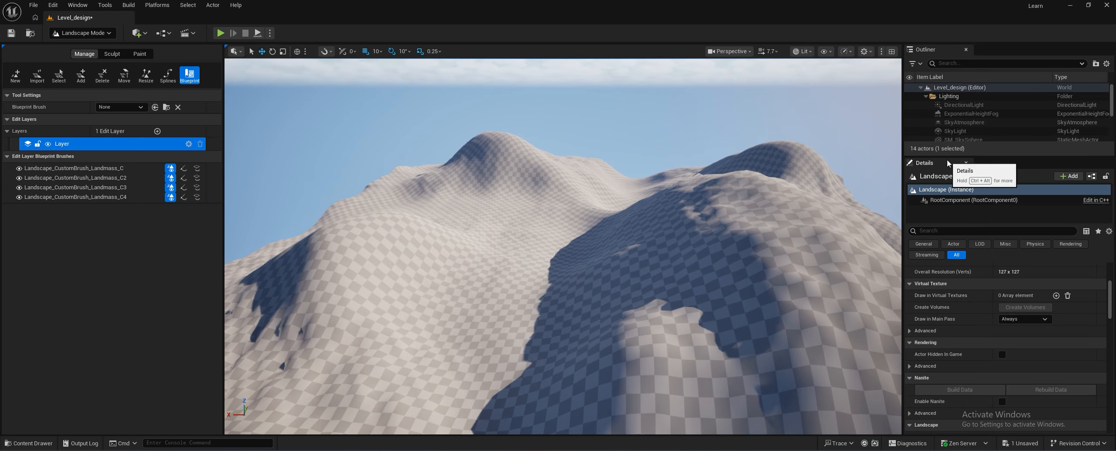
drag(947, 157, 945, 243)
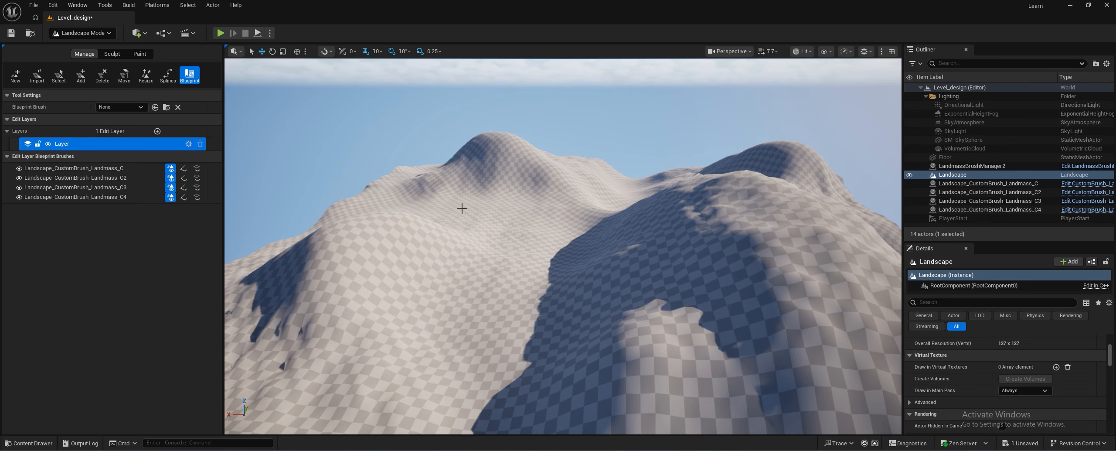
Examine the second Landmass brush's displacement, weightmap influence and smooth blending settings
click(948, 193)
scroll(949, 370, down, 3)
scroll(946, 382, down, 5)
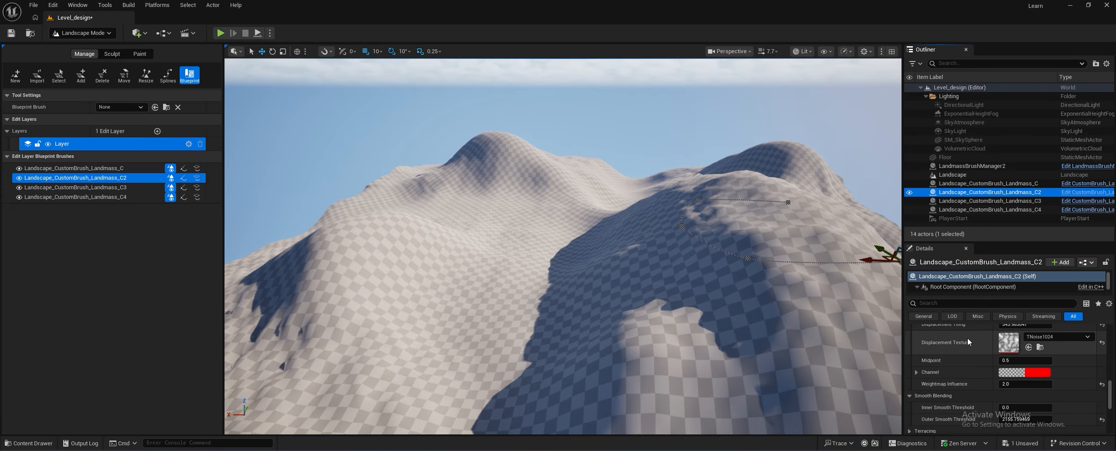
scroll(989, 356, down, 2)
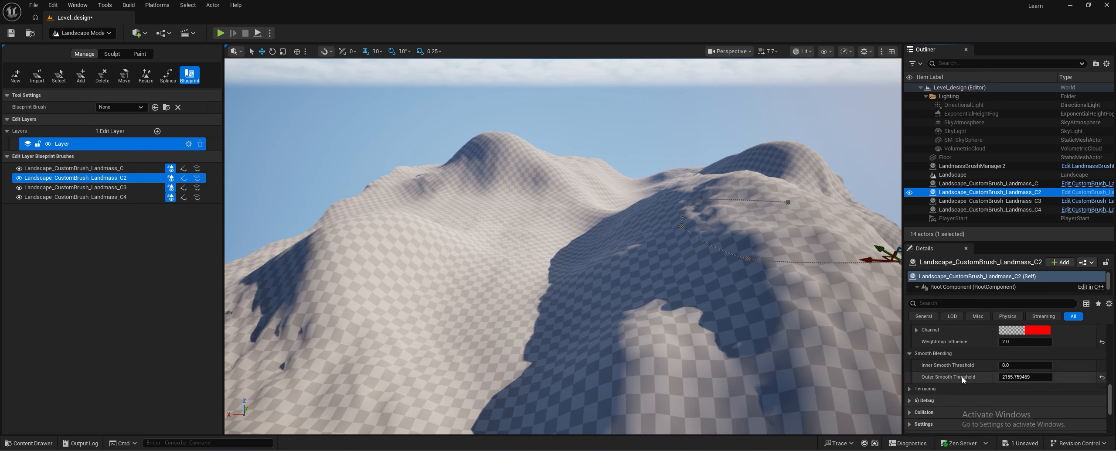
scroll(940, 367, up, 2)
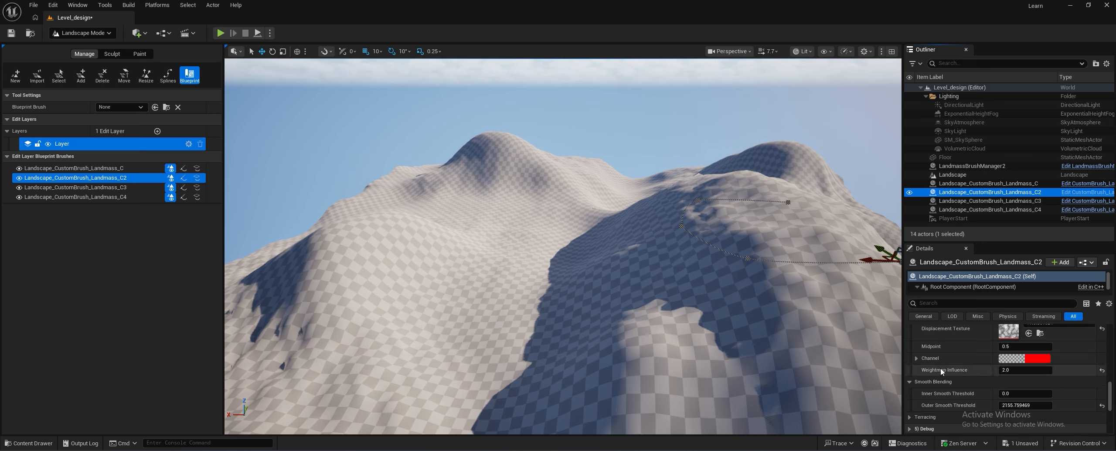
scroll(950, 369, down, 2)
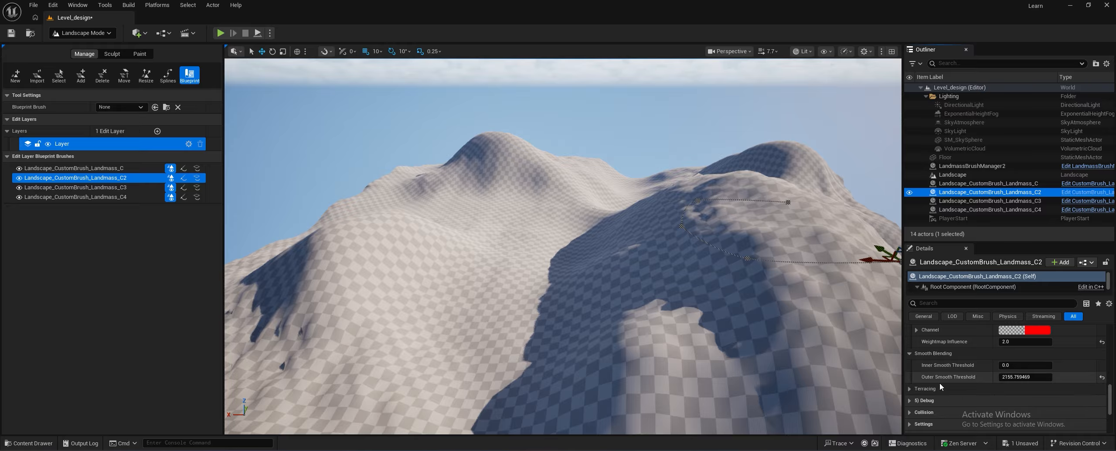
scroll(972, 380, down, 10)
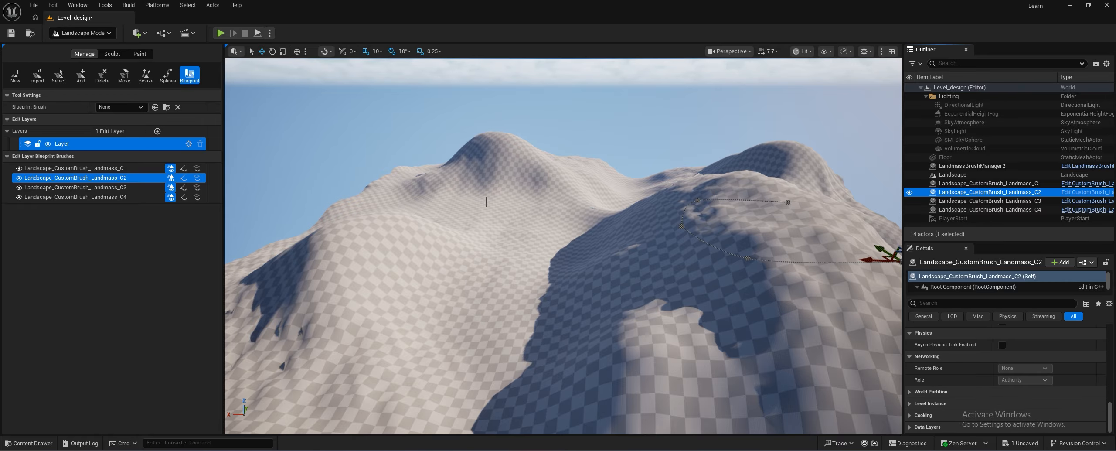
Hide the second, third and fourth Landmass brushes in the edit layer's blueprint brush list
click(66, 34)
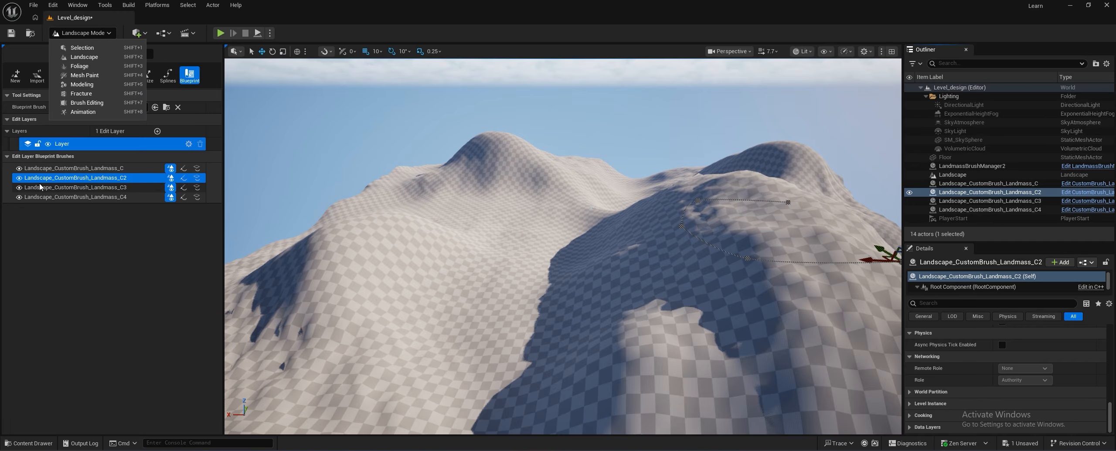
click(18, 181)
click(19, 187)
click(20, 197)
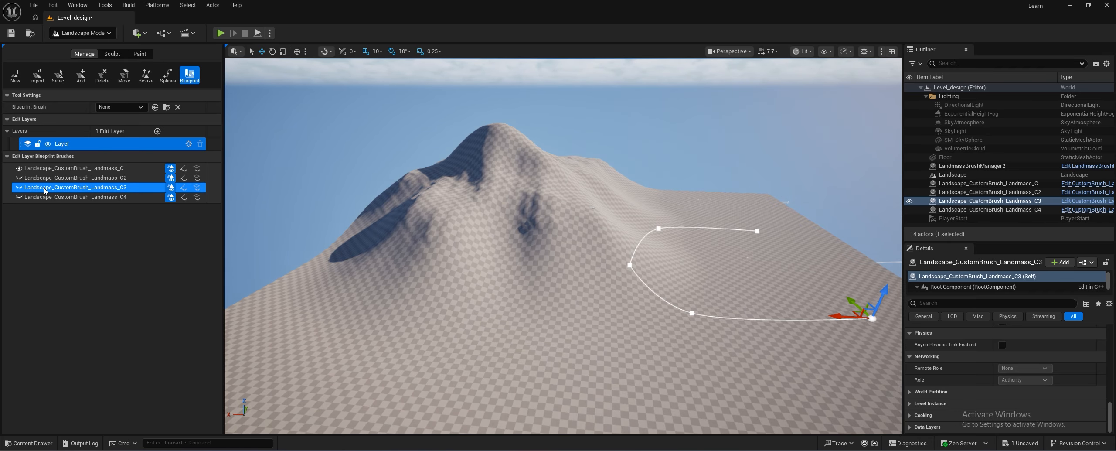
Remove the second, third and fourth Landmass brushes from the edit layer, keeping only the first brush
right_click(76, 185)
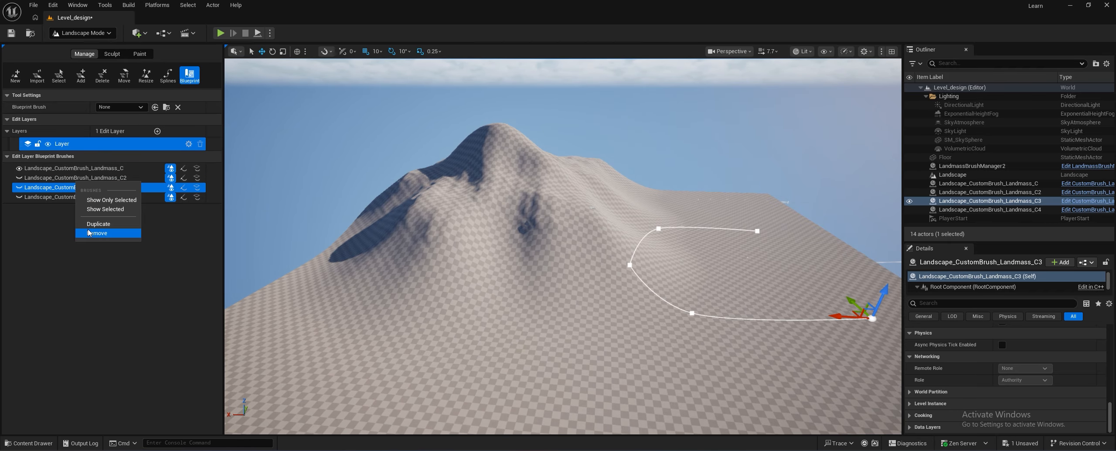
click(97, 233)
right_click(66, 189)
click(89, 238)
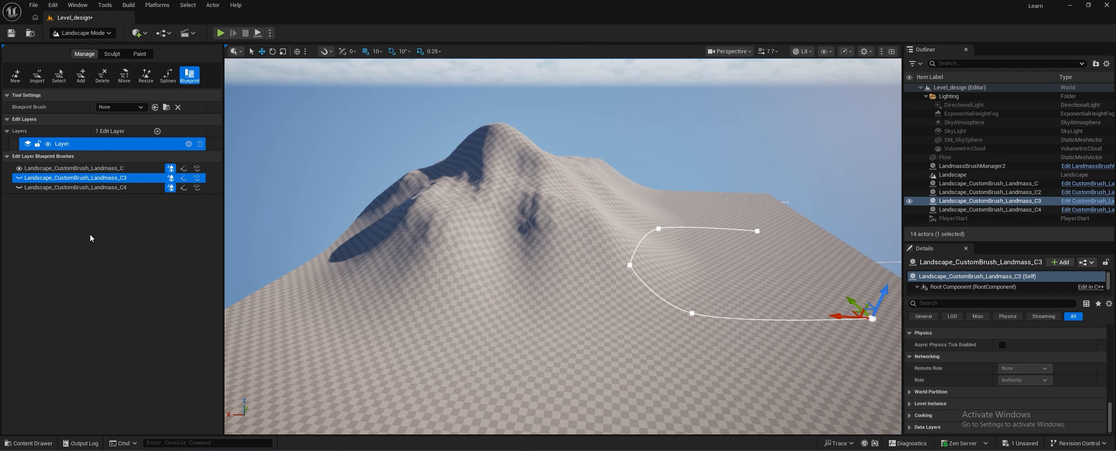
right_click(76, 179)
click(103, 231)
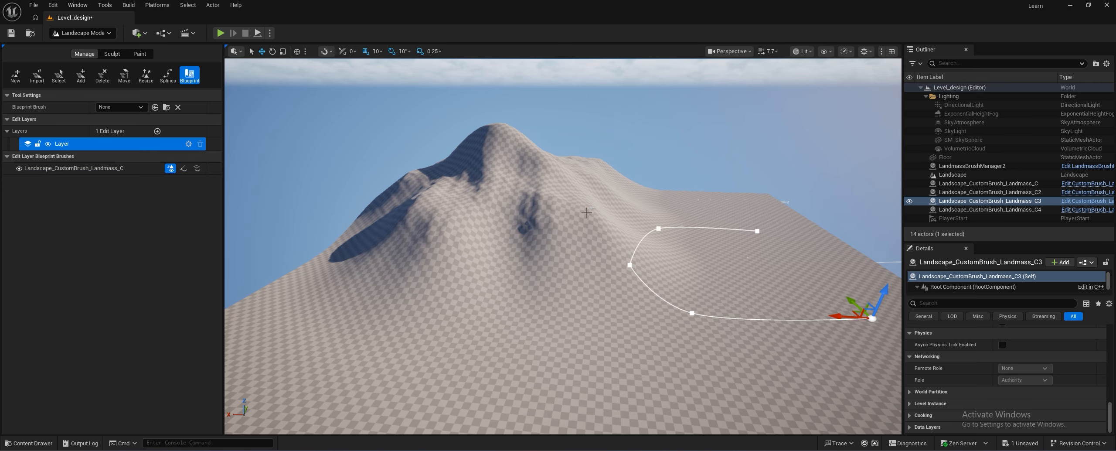
Switch to landscape sculpting, try a Sculpt stroke on the terrain in front of the mountain and undo it
click(112, 53)
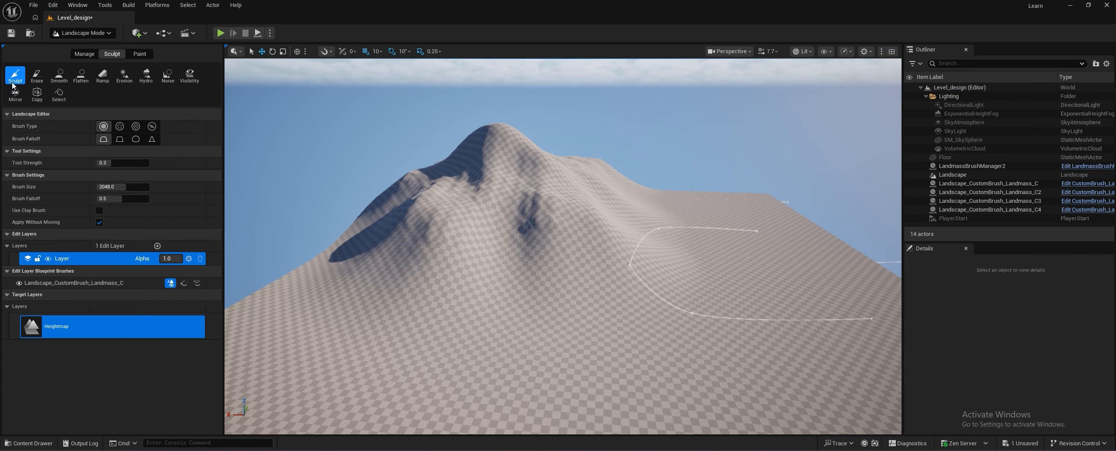
drag(528, 333, 517, 323)
right_drag(639, 238, 554, 261)
key(ctrl+z)
right_drag(640, 237, 733, 235)
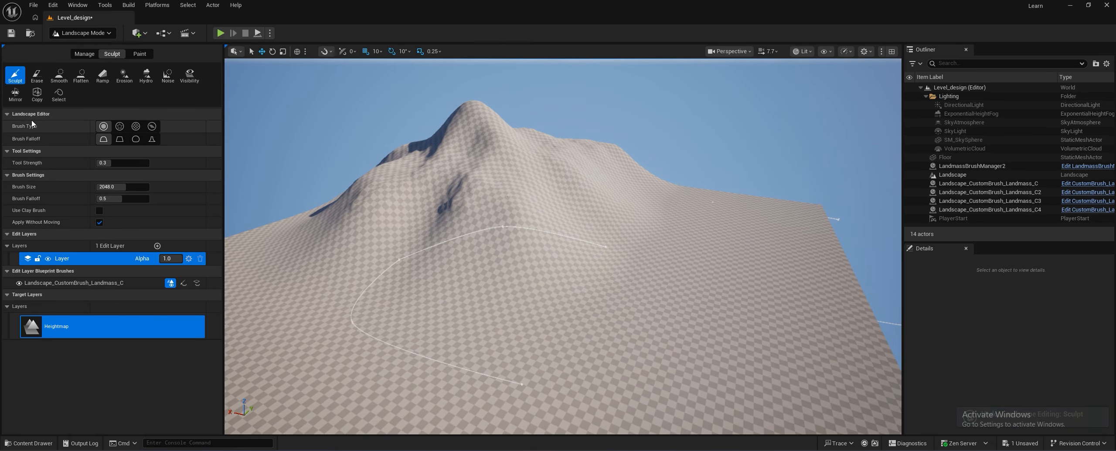
right_drag(384, 221, 296, 223)
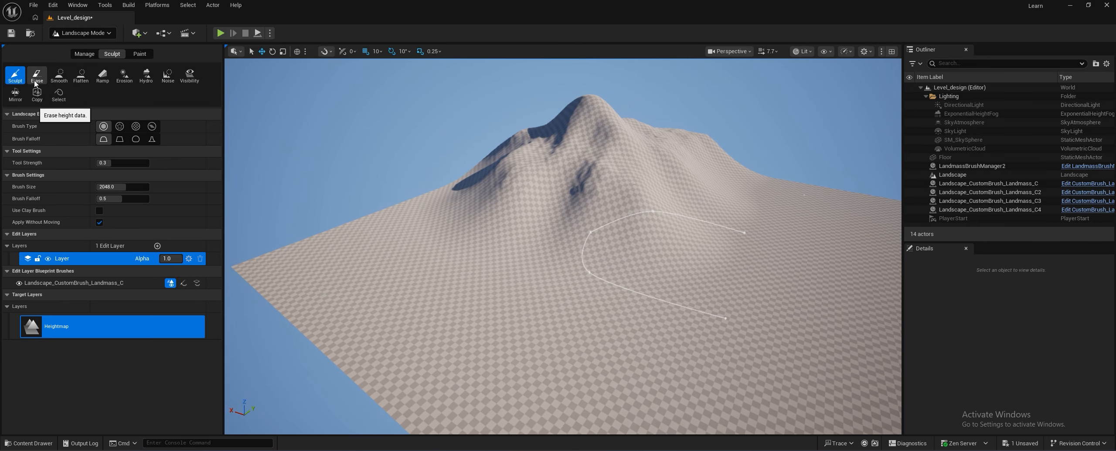
Add a ramp 2000 wide with the Ramp tool, running from the flat ground up to the mountain's flank
click(102, 75)
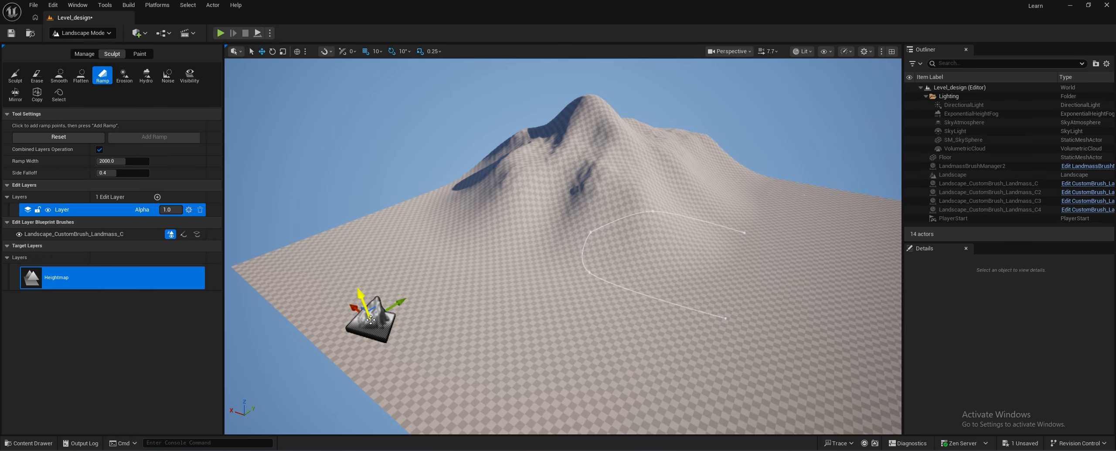
click(530, 204)
right_drag(530, 204, 507, 188)
drag(497, 208, 521, 209)
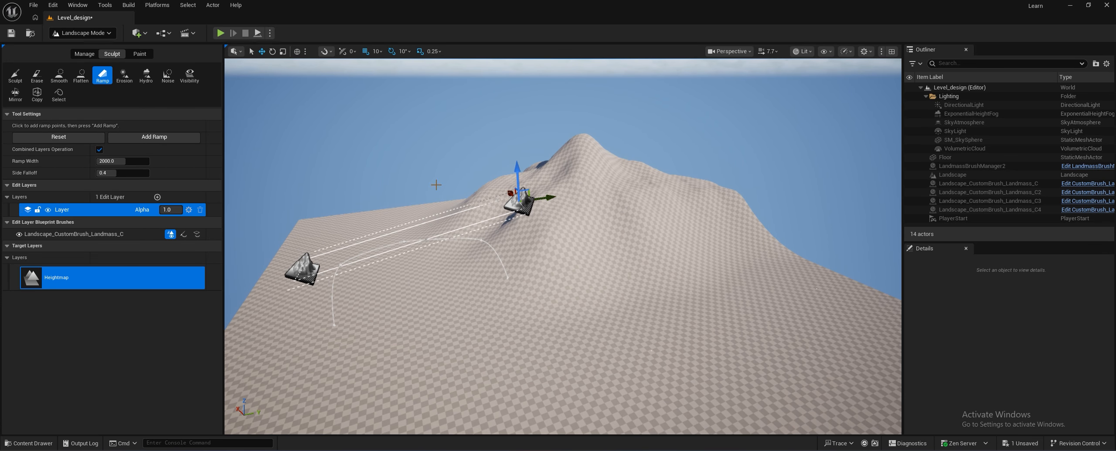
click(150, 138)
right_drag(332, 183, 367, 216)
key(s)
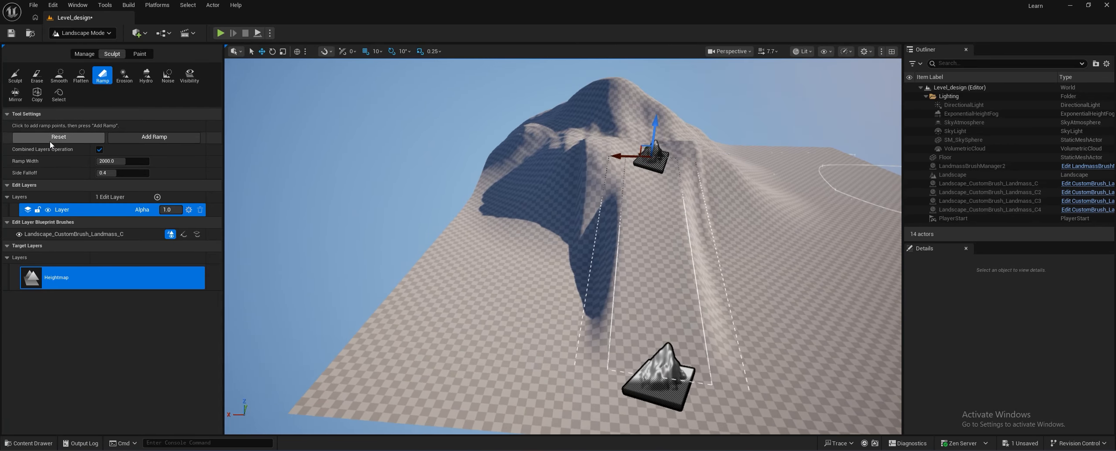
Set the Smooth tool's brush size to about 538, try smoothing the ramp's shaded side and undo the stroke
click(50, 76)
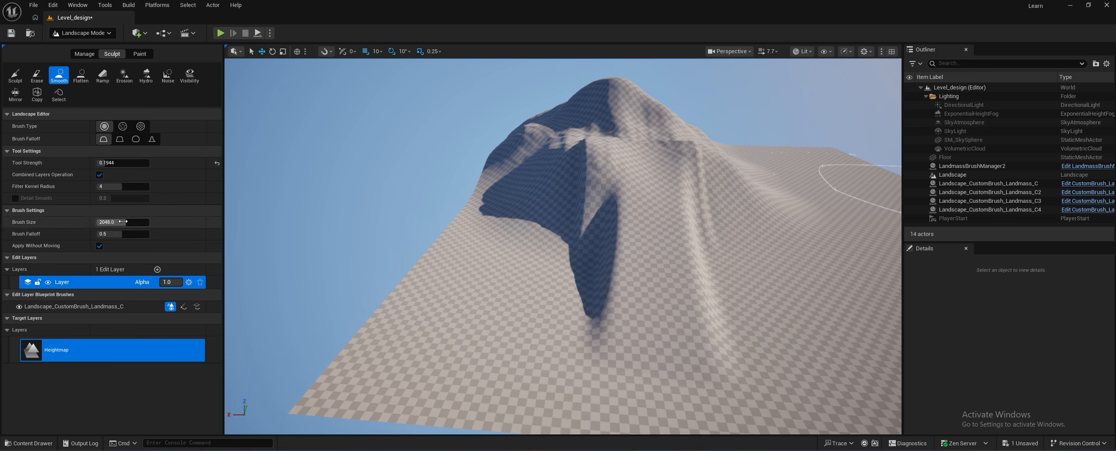
mouse_move(568, 290)
mouse_down()
mouse_move(580, 179)
mouse_move(553, 183)
mouse_move(584, 280)
mouse_move(598, 274)
mouse_move(678, 328)
mouse_move(718, 199)
mouse_move(715, 157)
mouse_move(713, 248)
mouse_move(666, 250)
mouse_move(624, 327)
mouse_move(693, 296)
mouse_move(646, 301)
mouse_move(661, 154)
mouse_move(673, 182)
mouse_move(779, 202)
mouse_move(734, 232)
mouse_move(516, 228)
mouse_move(604, 162)
mouse_move(587, 209)
mouse_up()
right_drag(505, 218, 621, 218)
key(ctrl+z)
mouse_move(491, 222)
right_down()
mouse_move(419, 244)
mouse_move(380, 239)
right_up()
key(s)
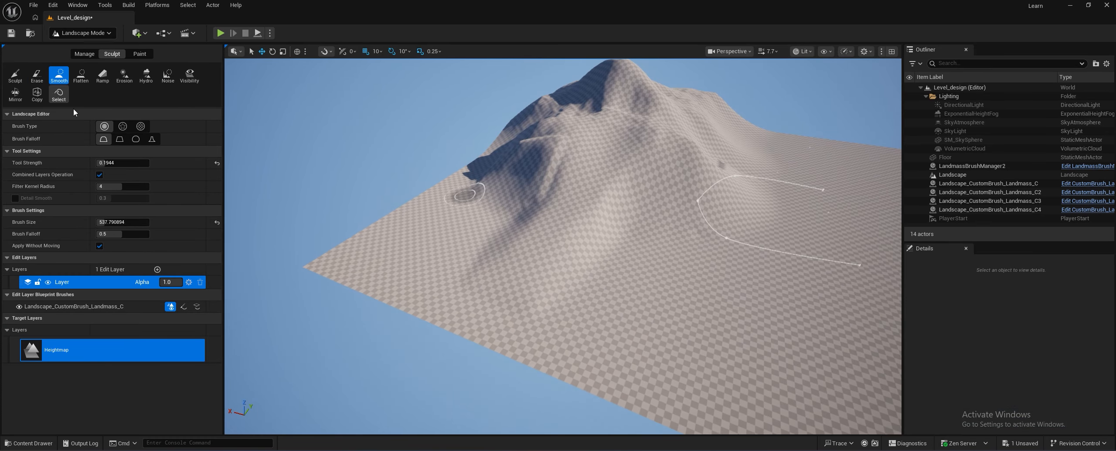
Smooth the terrain on the mountain's flank with the Smooth tool at a slightly lower strength and a larger brush size
drag(99, 163, 97, 163)
drag(131, 222, 142, 222)
mouse_move(587, 194)
mouse_down()
mouse_move(637, 196)
mouse_move(628, 115)
mouse_move(537, 161)
mouse_move(530, 127)
mouse_up()
right_drag(643, 176, 580, 143)
Return to the Sculpt tool after checking the landscape management tools, and switch from Landscape Mode to Selection Mode
click(82, 56)
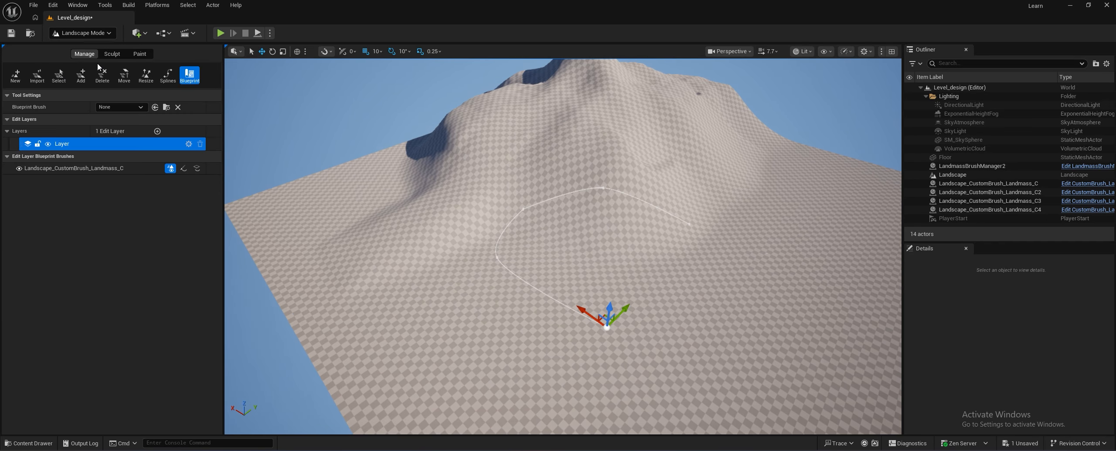
click(116, 53)
click(13, 74)
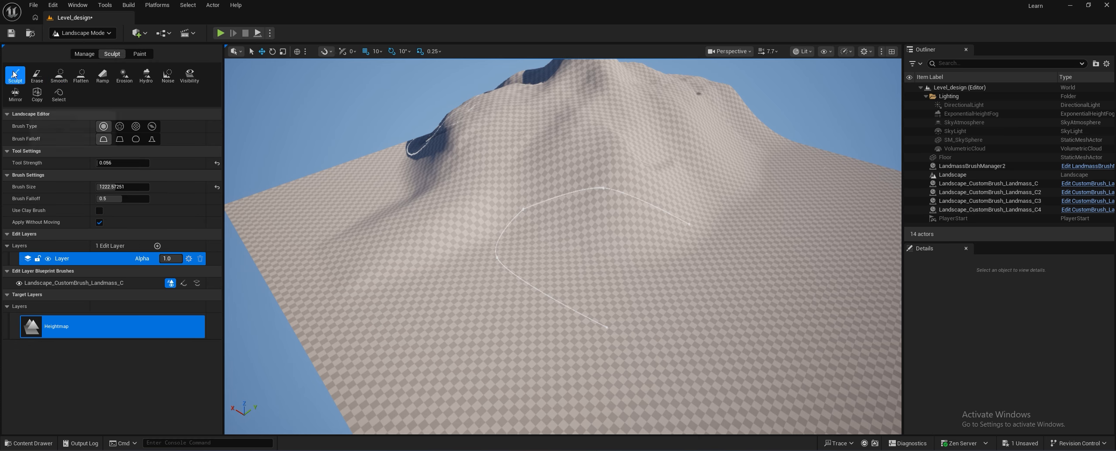
mouse_move(665, 160)
right_down()
mouse_move(633, 141)
mouse_move(649, 142)
right_up()
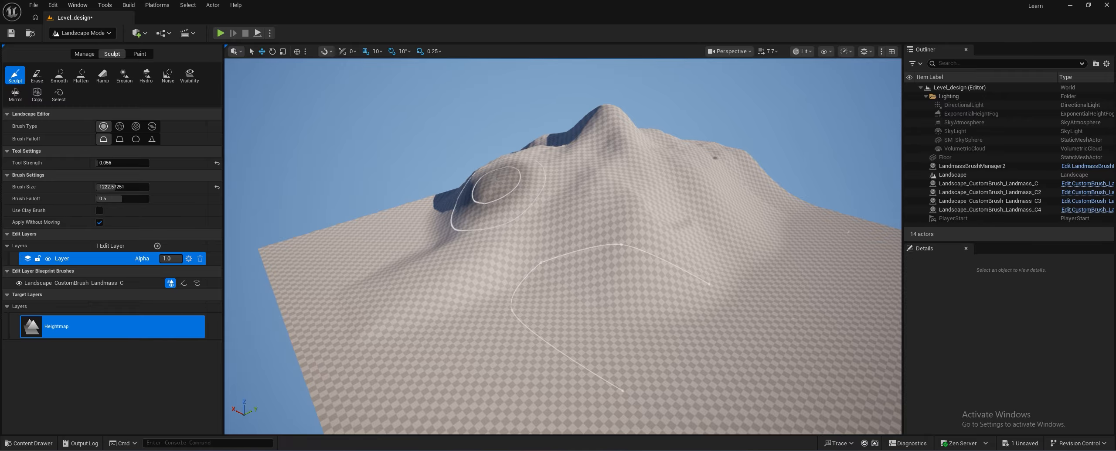
click(87, 32)
click(88, 43)
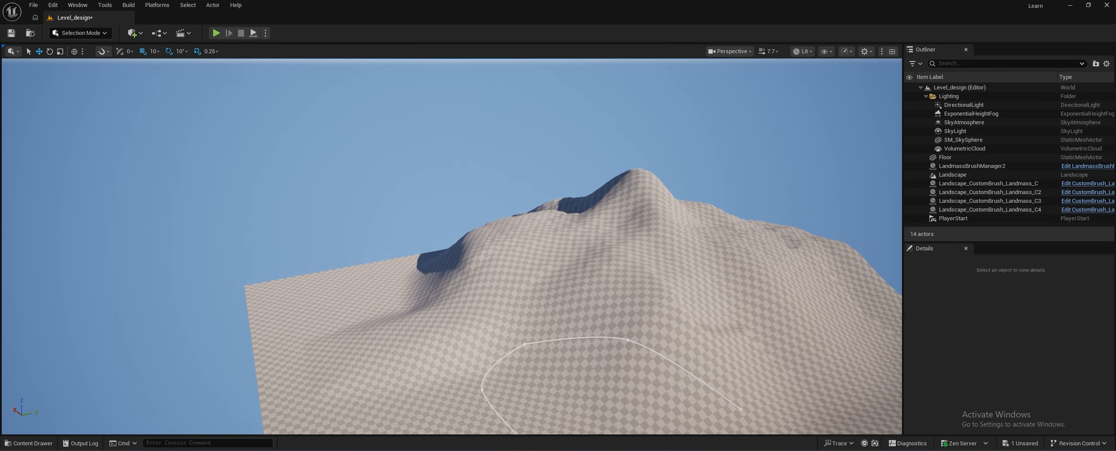
Select the Landscape_CustomBrush_Landmass_C3 brush in front of the mountain and move it along its X axis to about -3141.56
key(s)
right_drag(452, 246, 532, 277)
key(a)
key(w)
right_drag(538, 238, 538, 235)
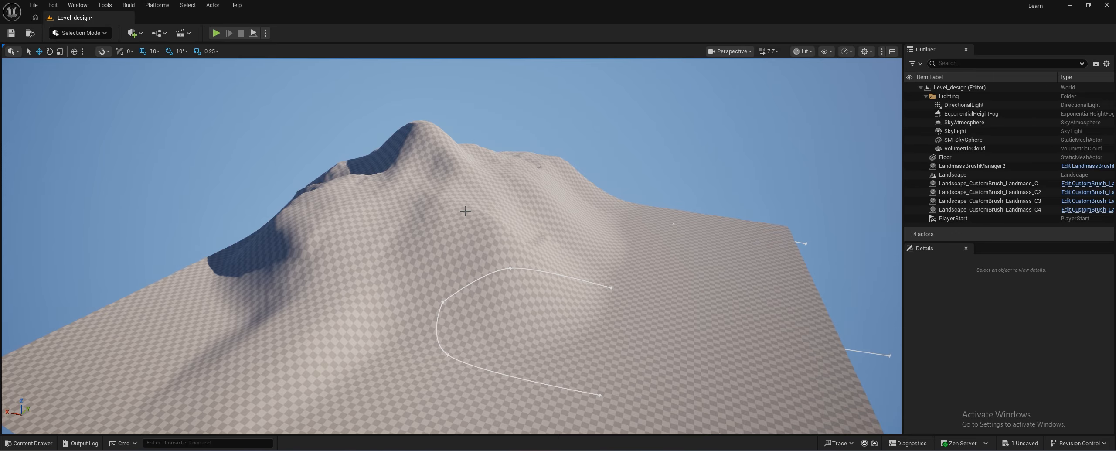
click(452, 297)
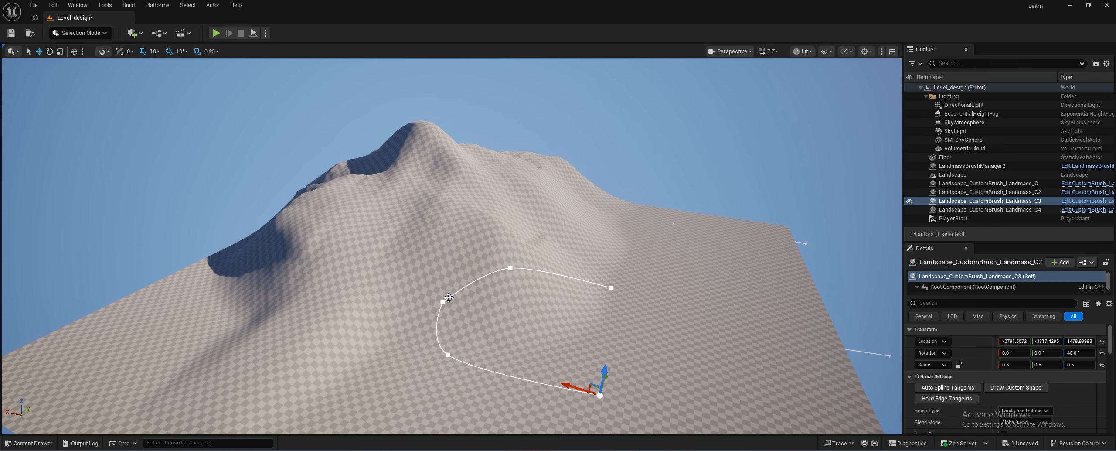
drag(581, 383, 608, 403)
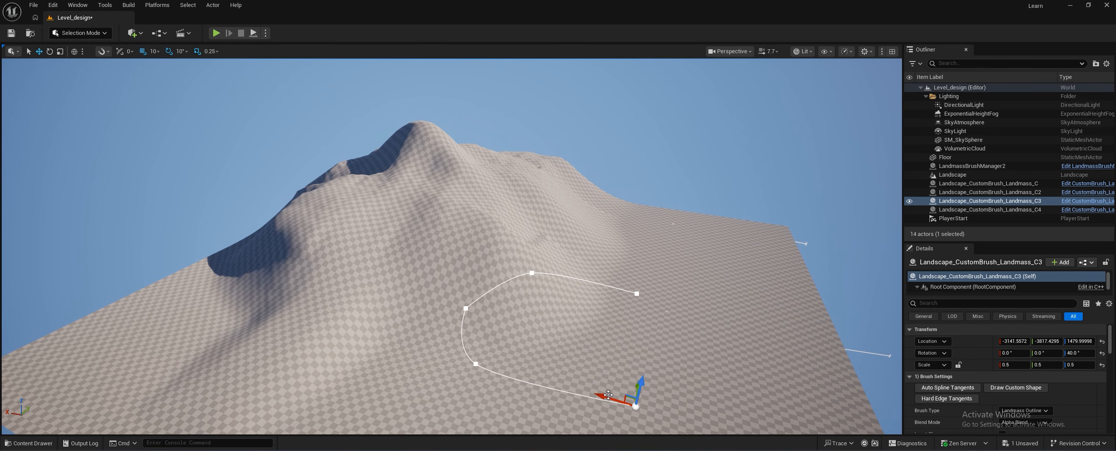
right_drag(624, 293, 619, 313)
scroll(624, 293, down, 5)
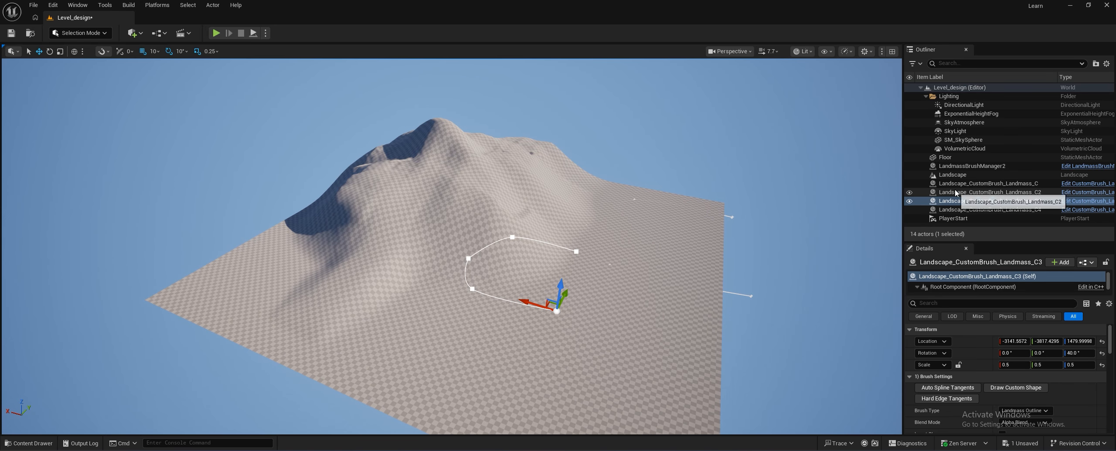
Select the Landscape_CustomBrush_Landmass_C4 brush and the original Landscape_CustomBrush_Landmass_C brush to inspect where their outlines lie on the mountain
key(Down)
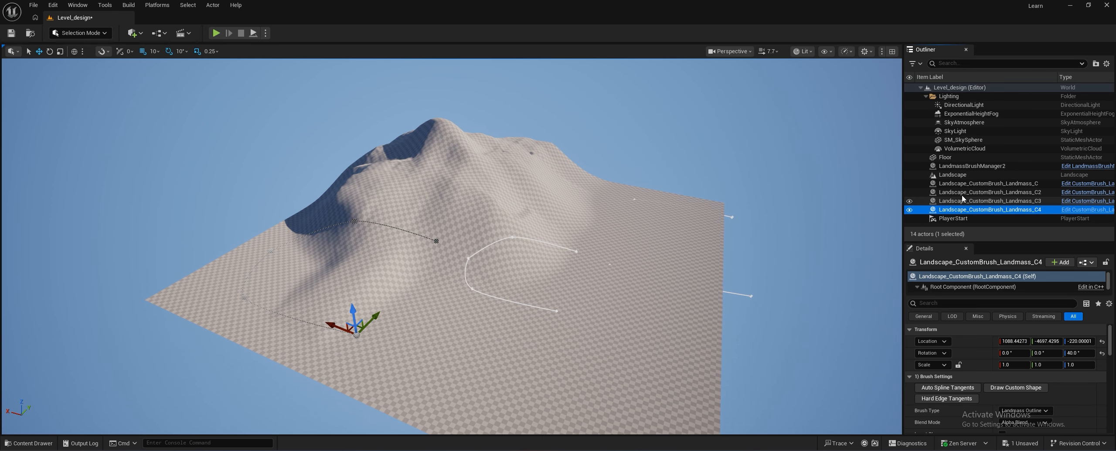
click(939, 185)
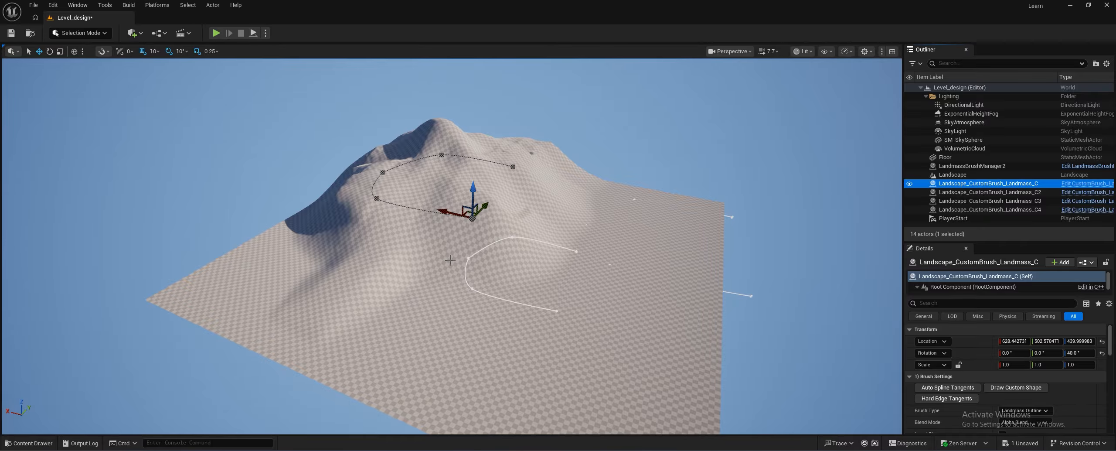
right_drag(468, 251, 471, 227)
key(w)
key(q)
key(a)
key(e)
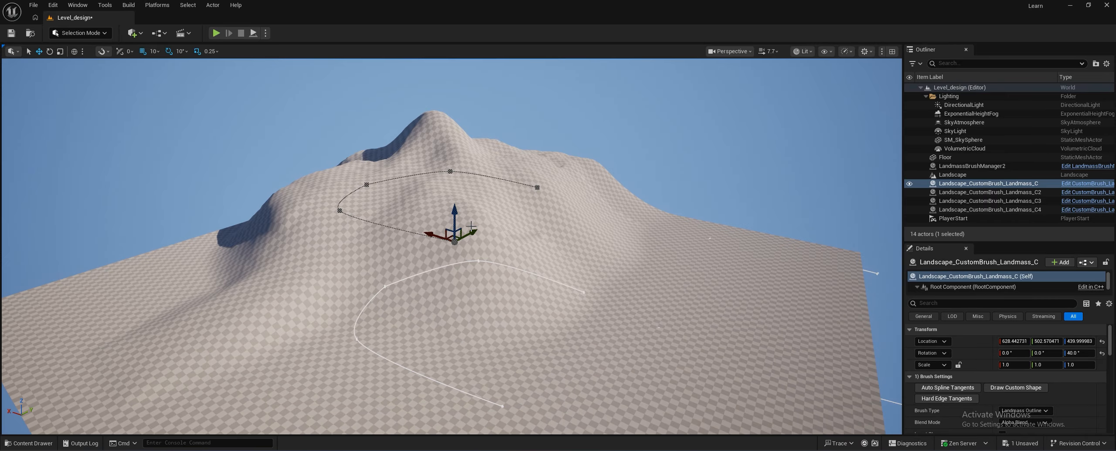